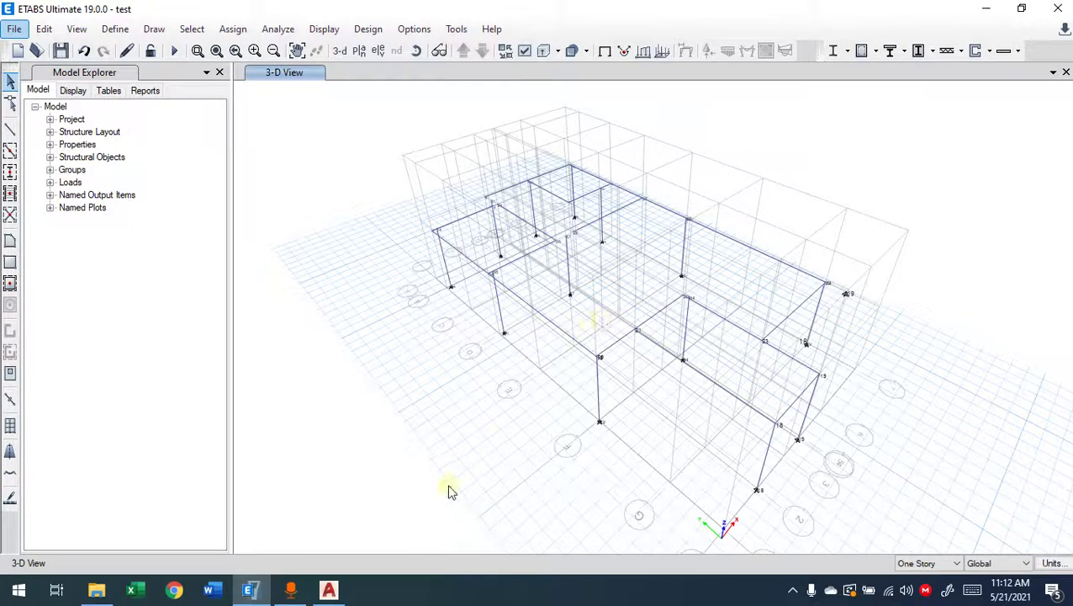
- Show the plan view of the Top of First Floor story level
click(372, 52)
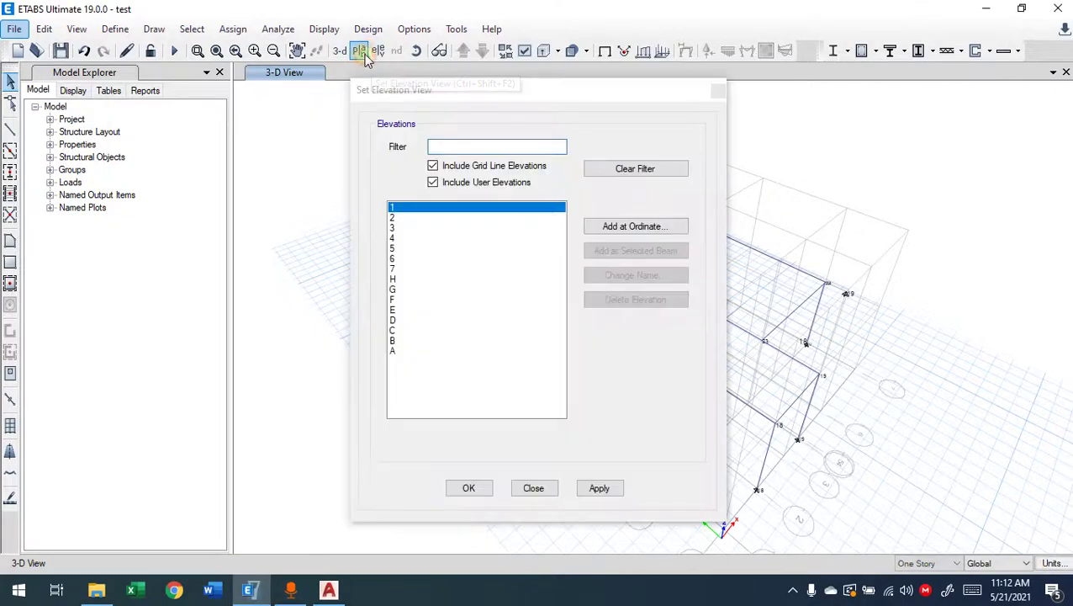
click(552, 495)
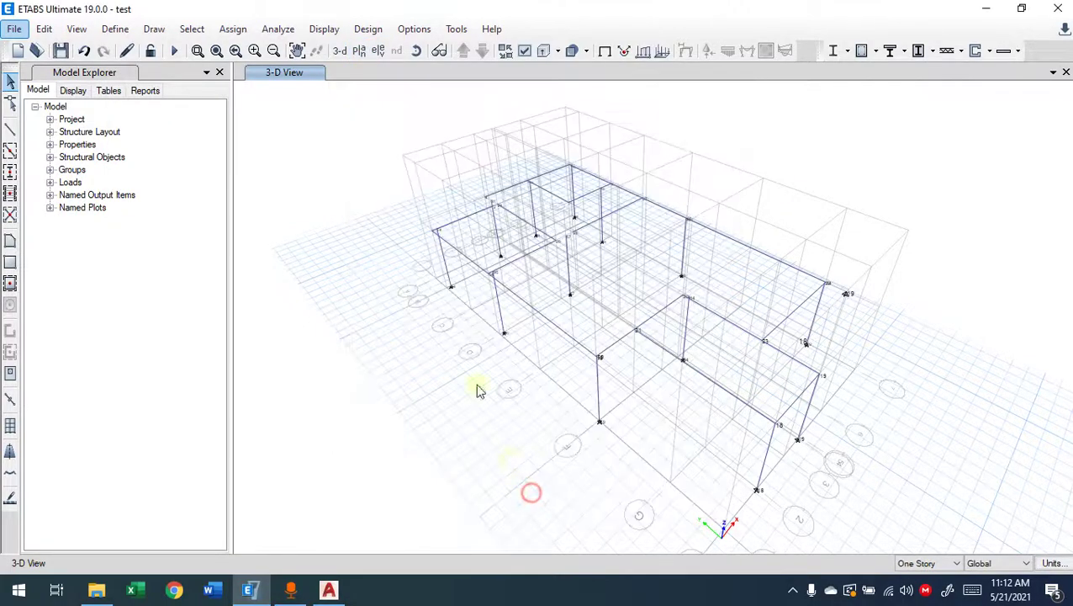
click(359, 51)
click(463, 253)
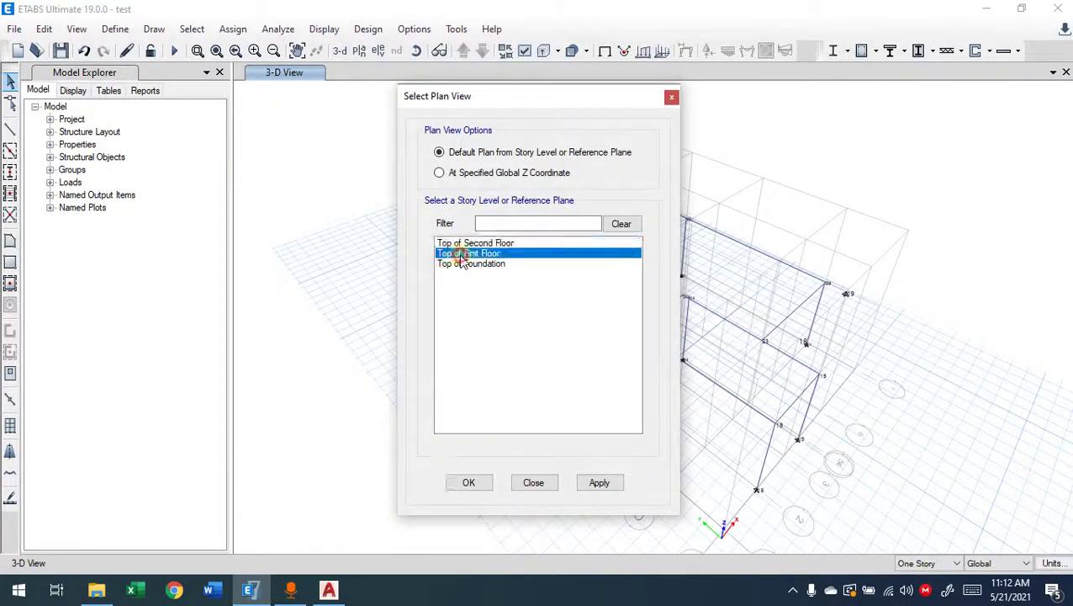
click(473, 482)
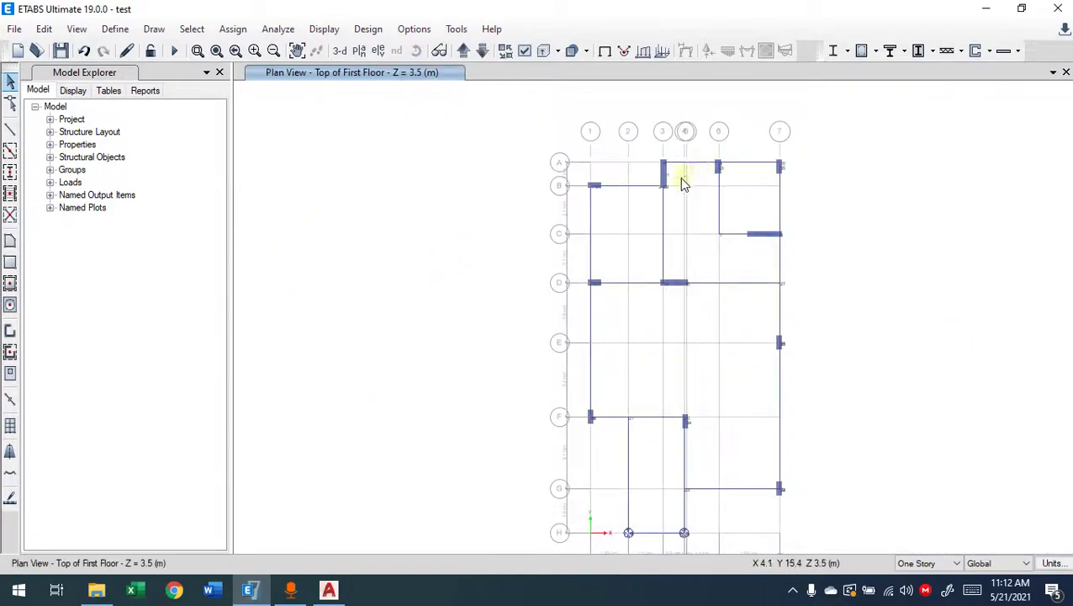
- Examine in plan how the beams meet the columns at grids B-1, B-3 and A-3, selecting the beam end beside the grid 3 column
scroll(683, 175, up, 3)
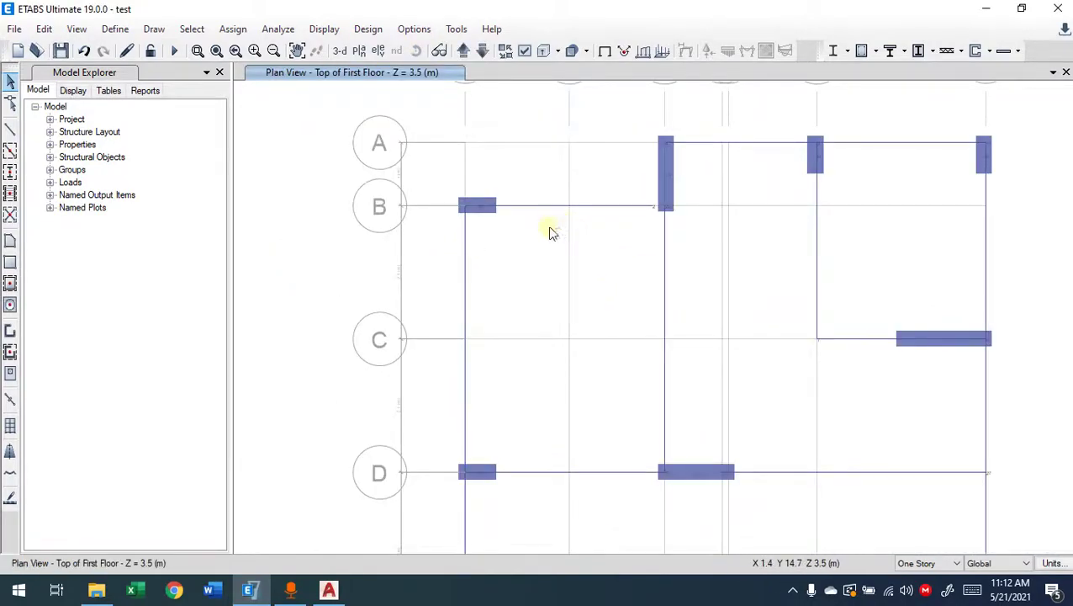
scroll(560, 240, up, 5)
middle_drag(484, 222, 768, 325)
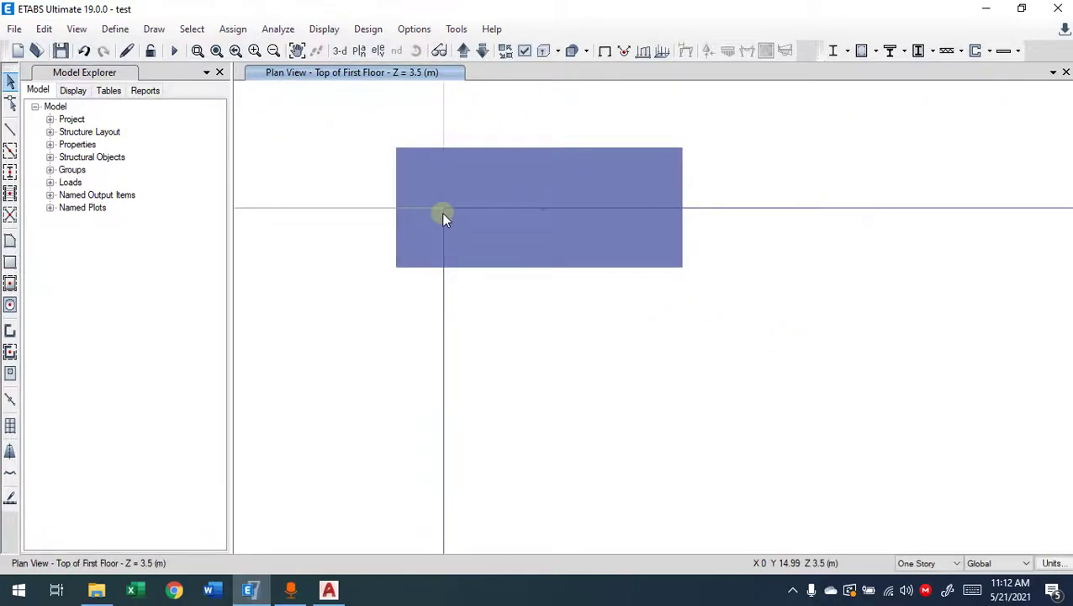
scroll(765, 334, down, 3)
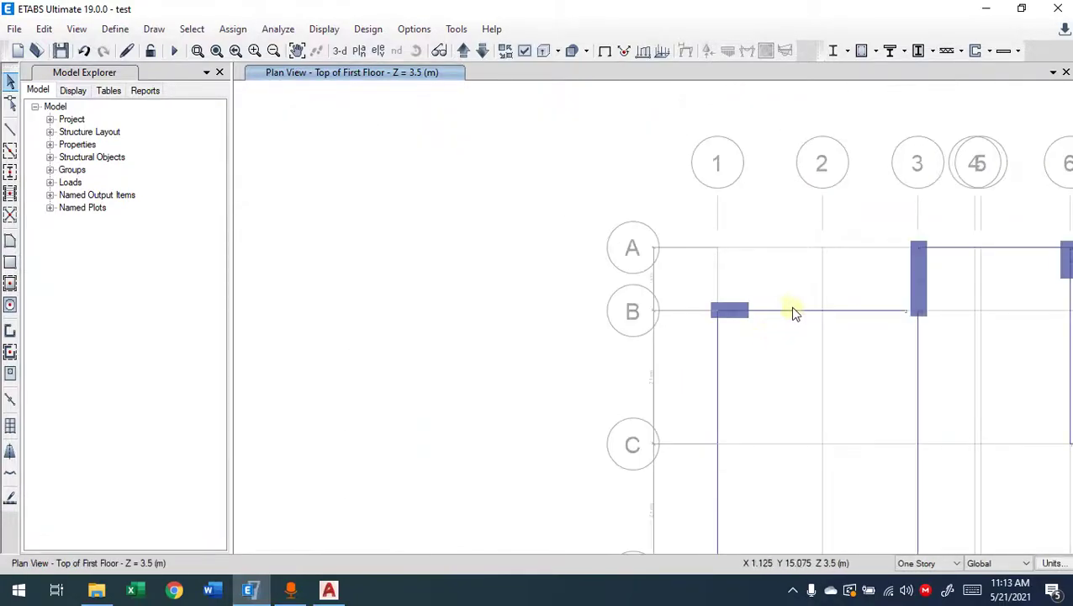
middle_drag(841, 346, 594, 345)
scroll(679, 314, up, 4)
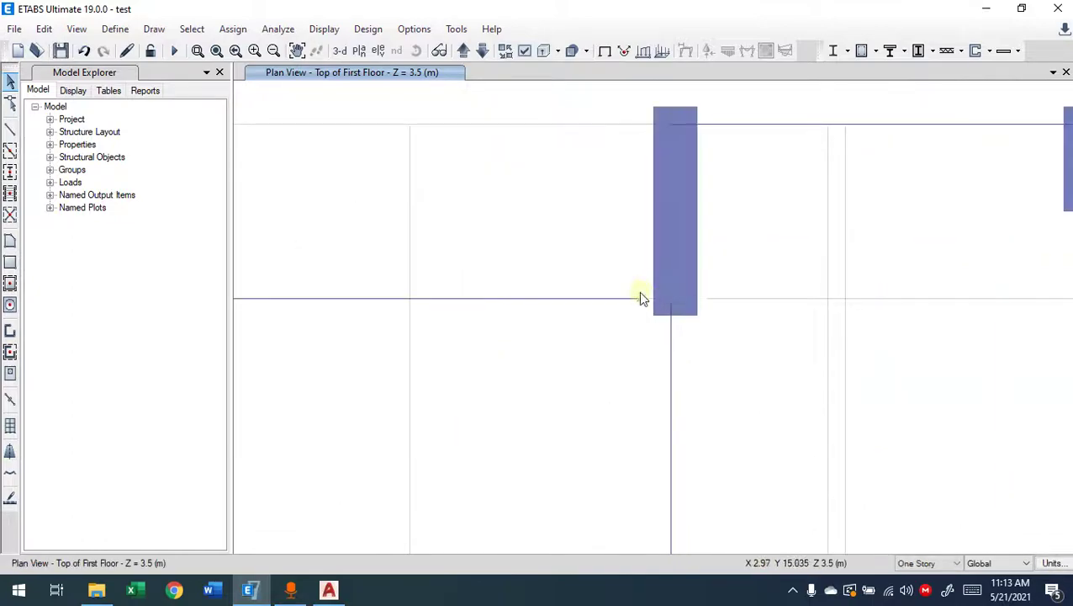
scroll(638, 291, up, 6)
drag(642, 309, 585, 374)
scroll(626, 369, down, 2)
scroll(626, 369, down, 1)
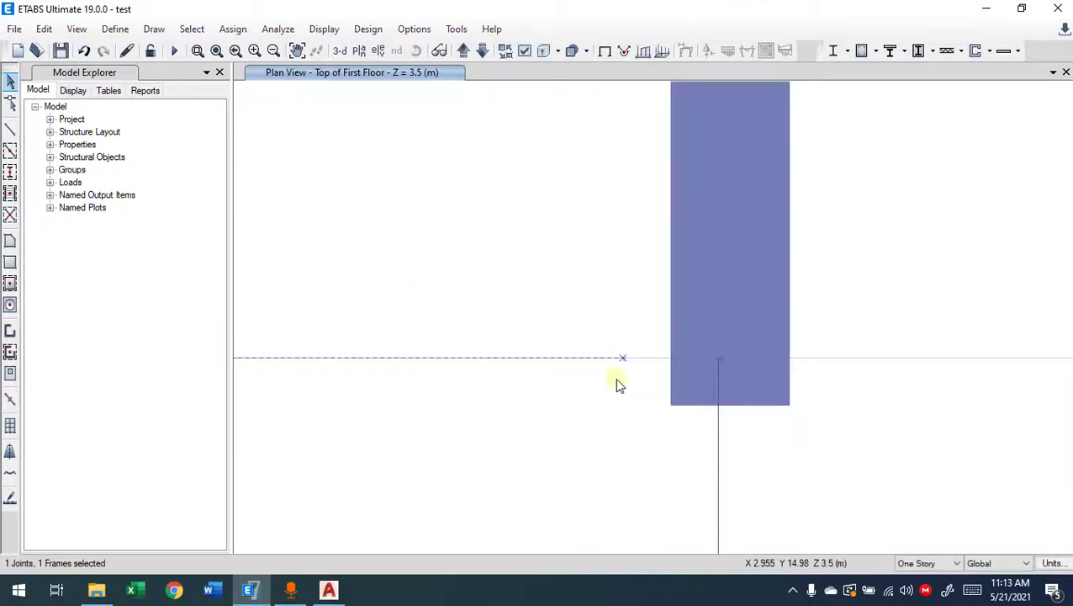
middle_drag(620, 379, 544, 376)
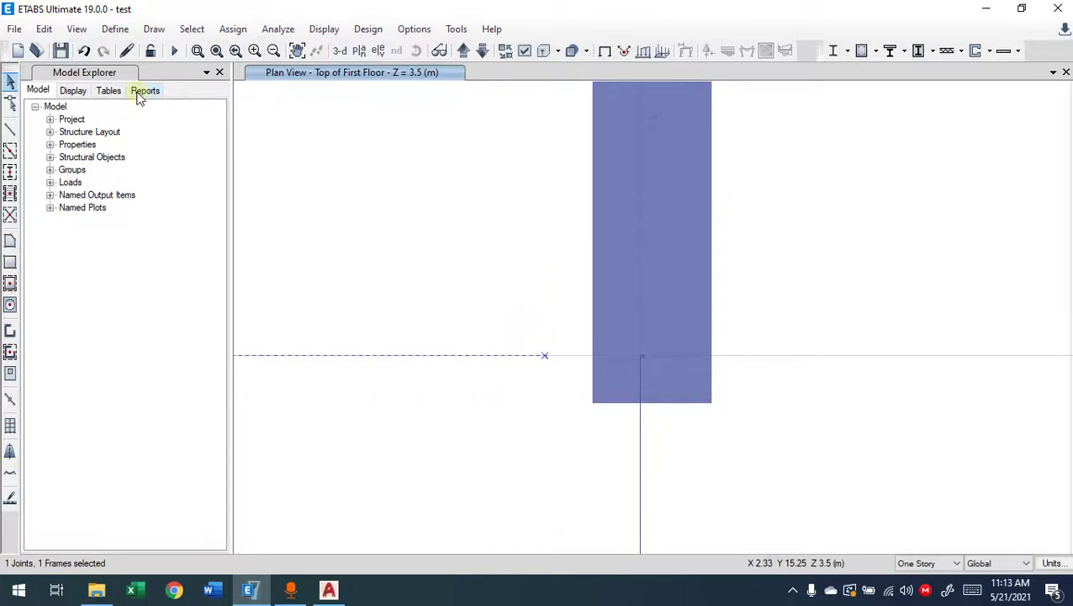
scroll(376, 251, down, 5)
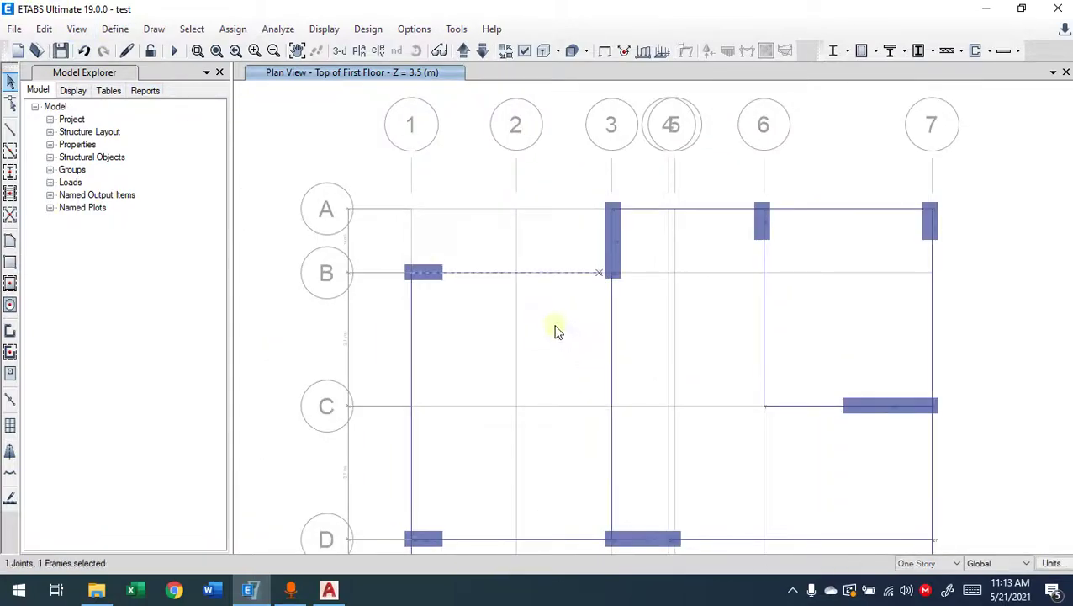
key(Escape)
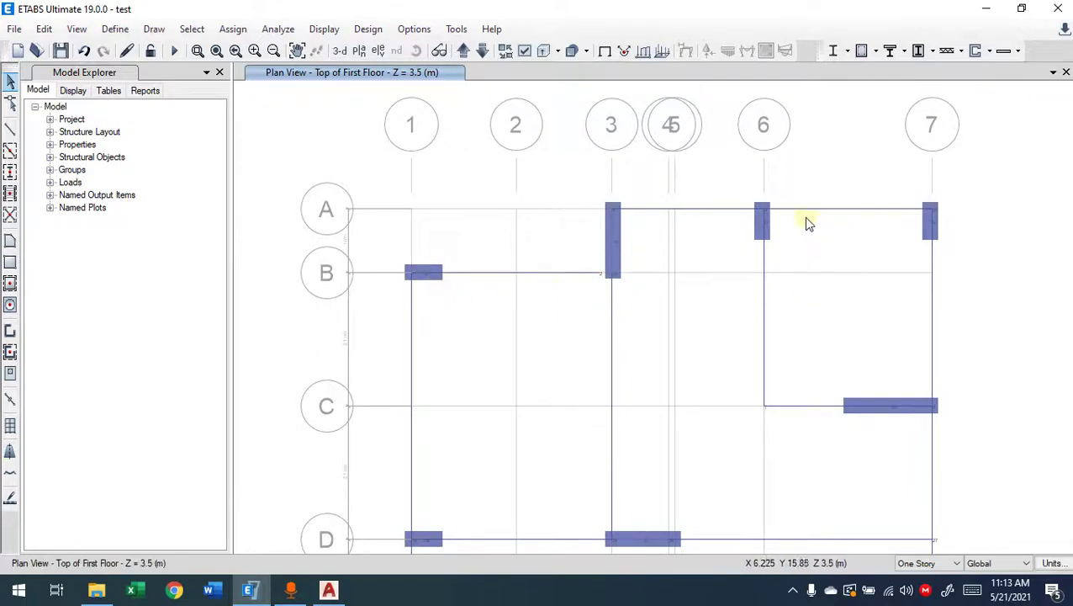
scroll(619, 242, up, 3)
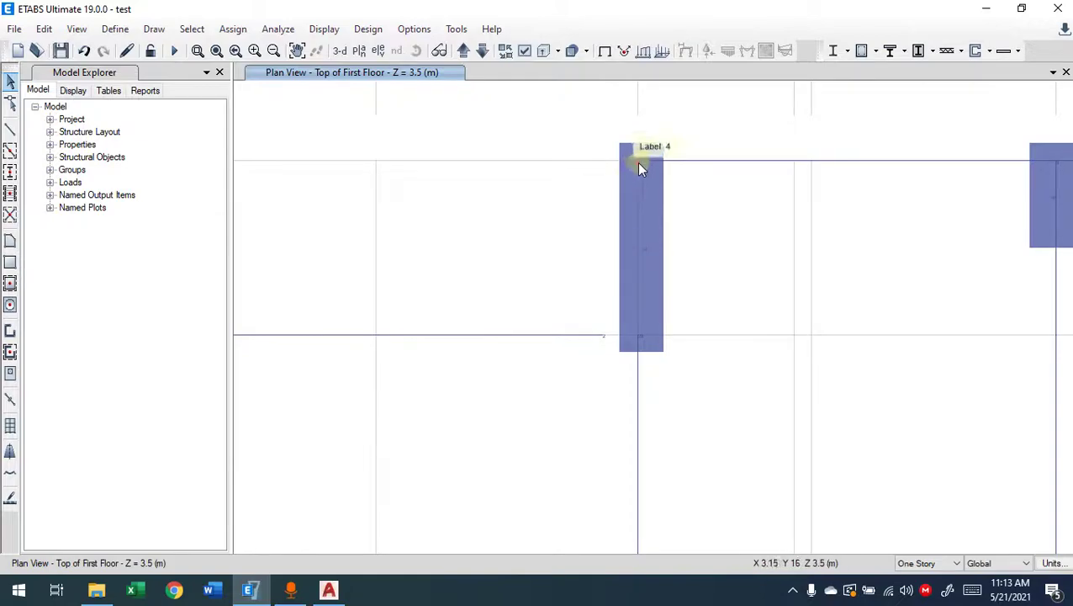
scroll(630, 342, down, 3)
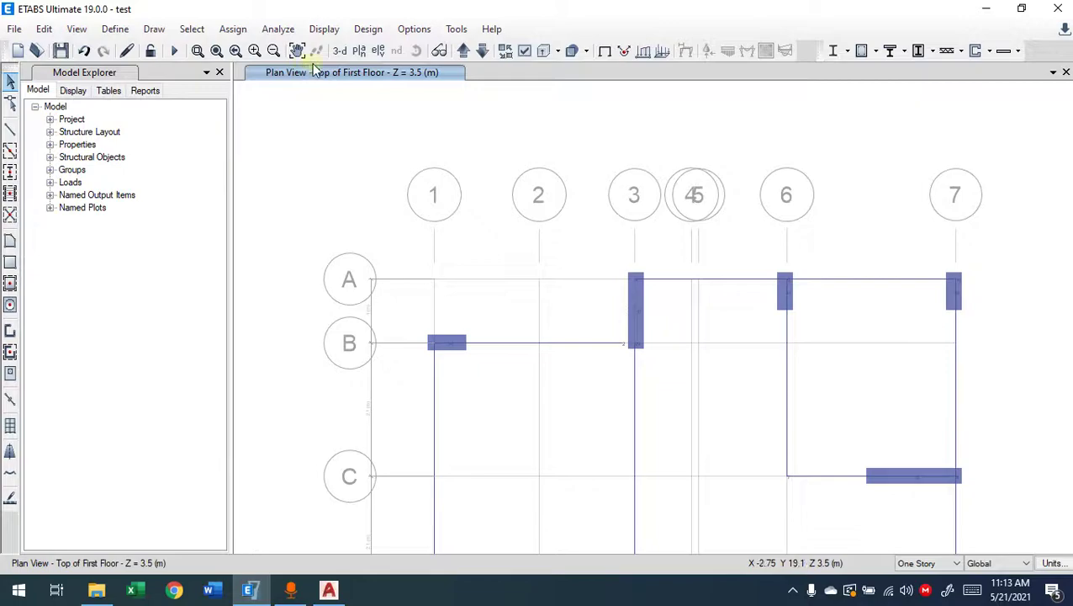
- Return to the 3-D view and inspect the offset between the column top and the beam corner at grid B-1
click(339, 52)
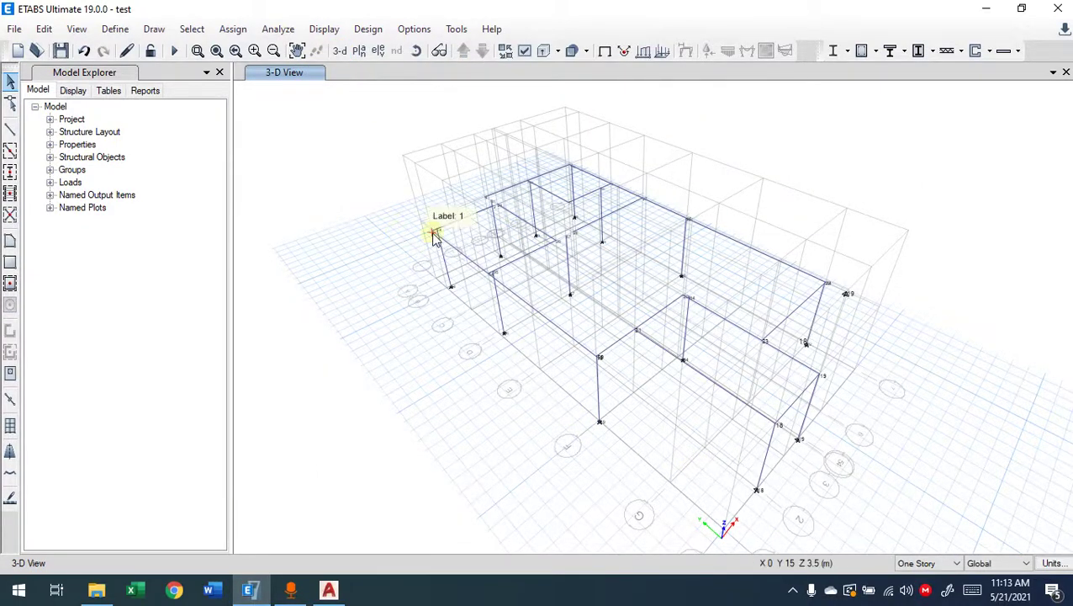
scroll(433, 238, up, 10)
scroll(456, 352, up, 2)
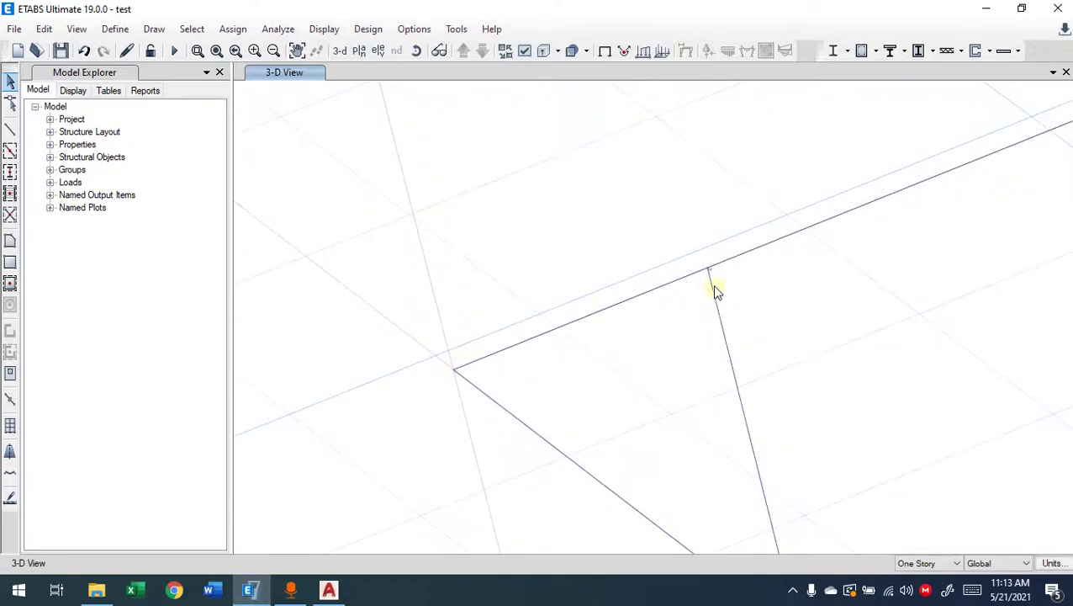
mouse_move(707, 266)
middle_drag(762, 342, 672, 333)
scroll(669, 330, down, 3)
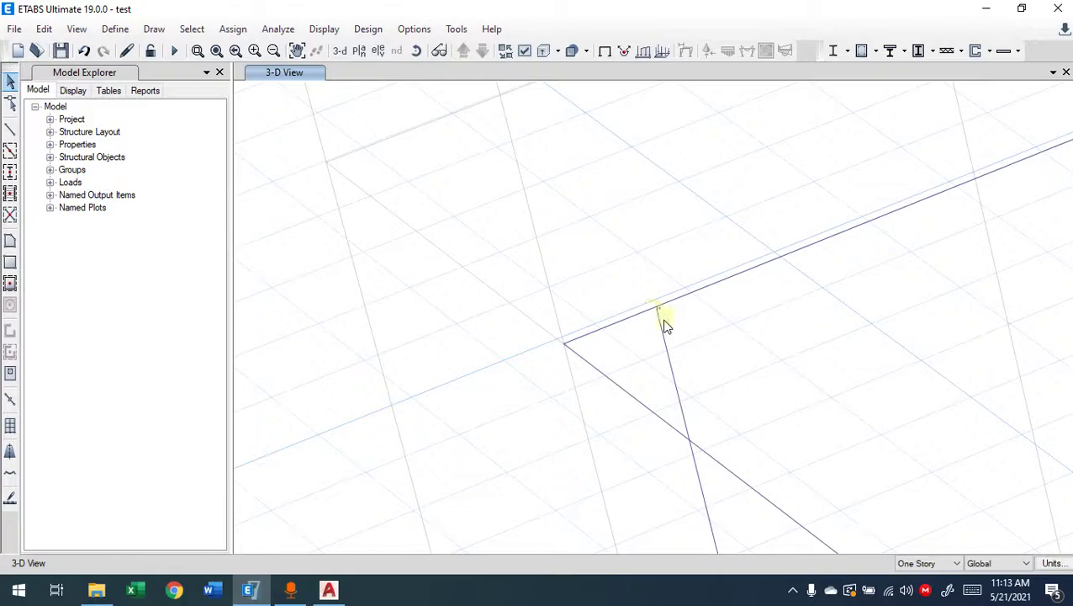
- Select the grid B beam across its stretch between joint 1 and joint 54 to check its continuity, and clear the selection
drag(627, 329, 625, 333)
key(Escape)
drag(634, 362, 611, 392)
key(Escape)
drag(613, 304, 596, 338)
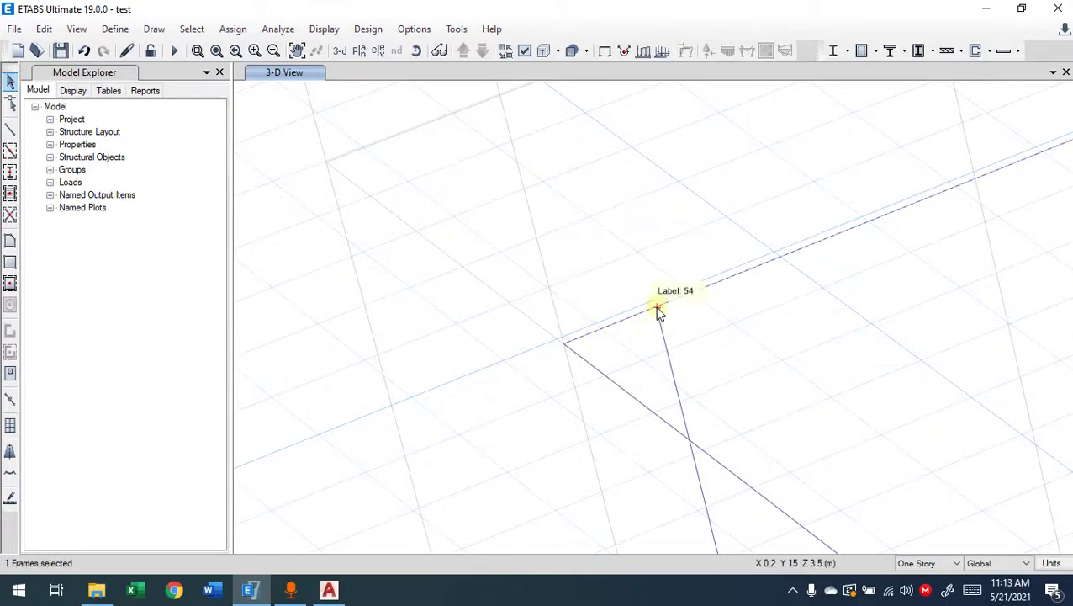
key(Escape)
- Examine in 3-D the gaps between the column tops and the beam ends around grids 3 and 6
middle_drag(698, 314, 542, 474)
middle_drag(723, 357, 554, 489)
scroll(646, 392, down, 3)
middle_drag(779, 328, 711, 352)
scroll(618, 377, up, 3)
middle_drag(666, 395, 668, 233)
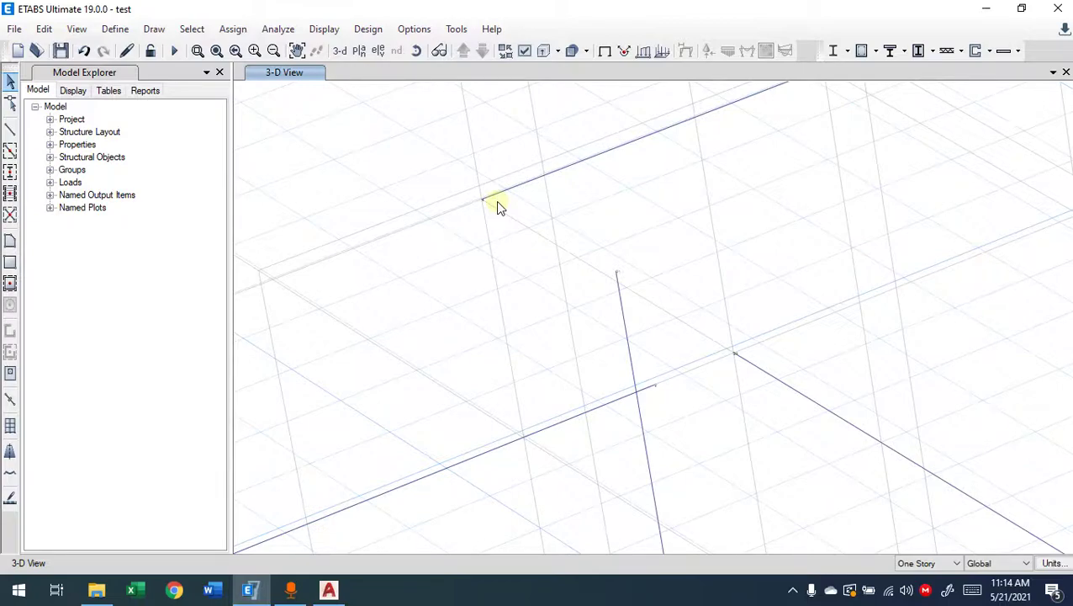
scroll(498, 235, up, 5)
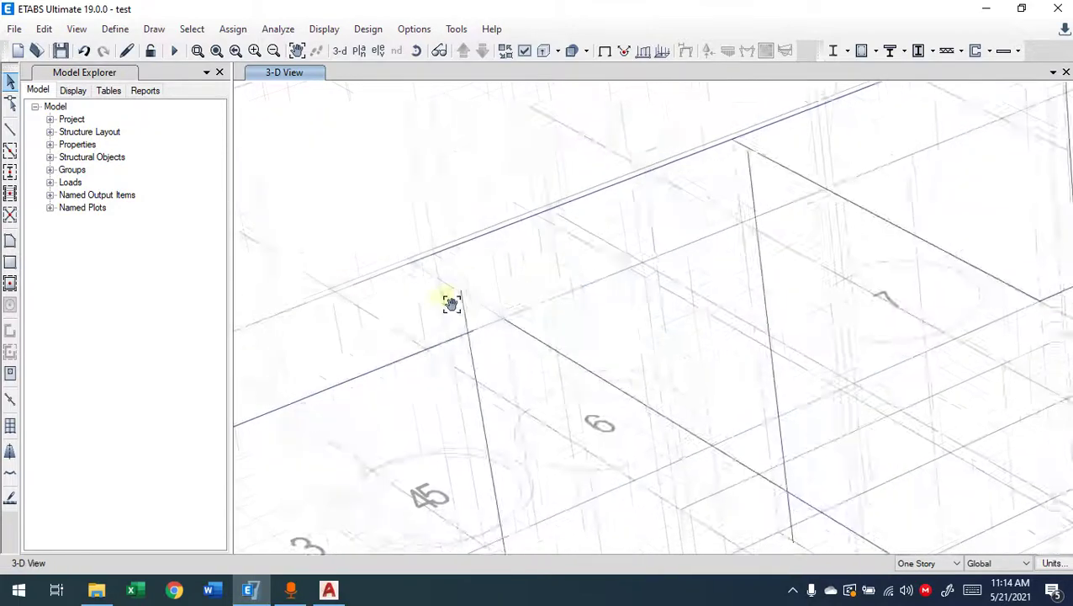
scroll(530, 232, up, 3)
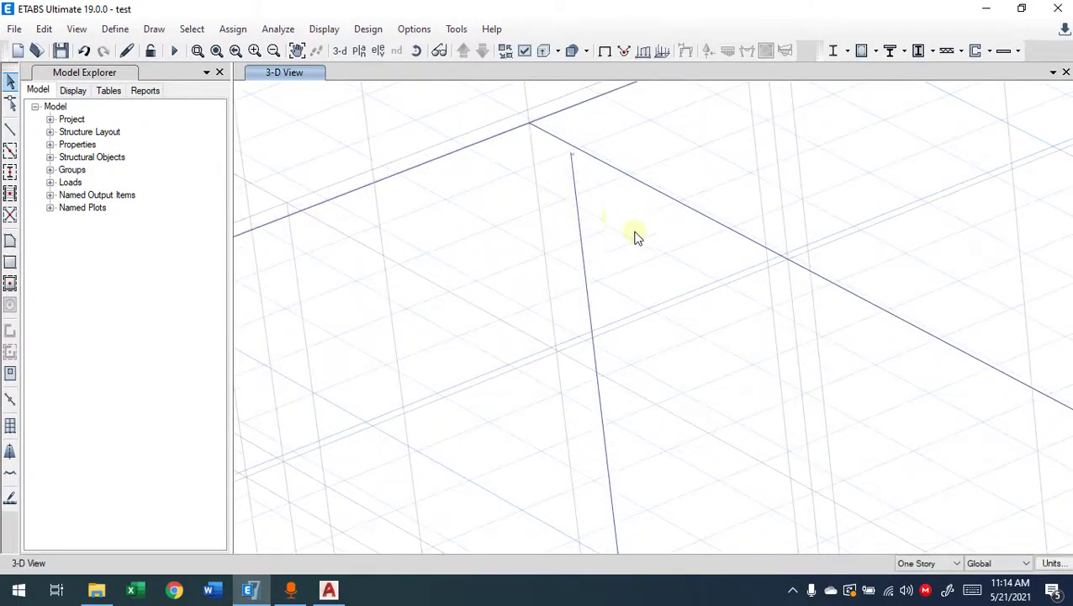
mouse_move(627, 277)
shift+middle_down()
mouse_move(611, 281)
mouse_move(639, 275)
shift+middle_up()
scroll(628, 343, up, 3)
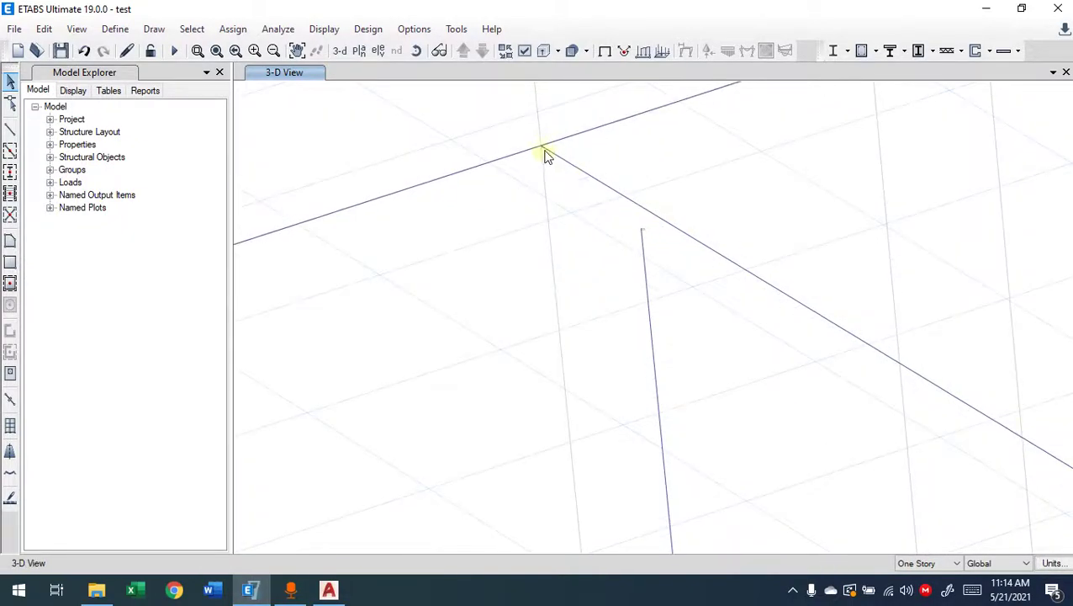
scroll(562, 193, down, 5)
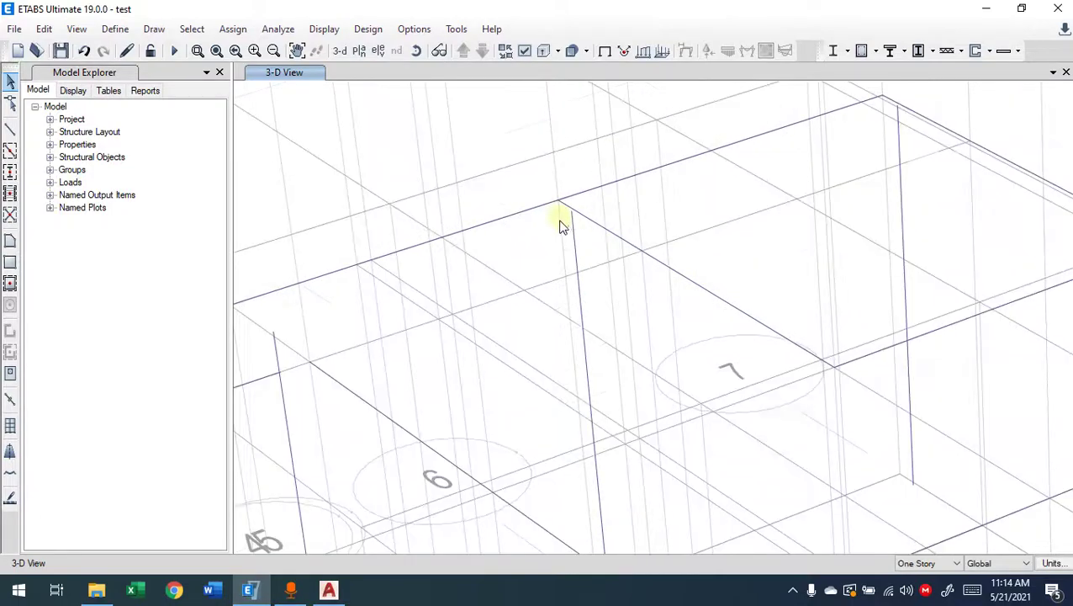
scroll(565, 245, down, 3)
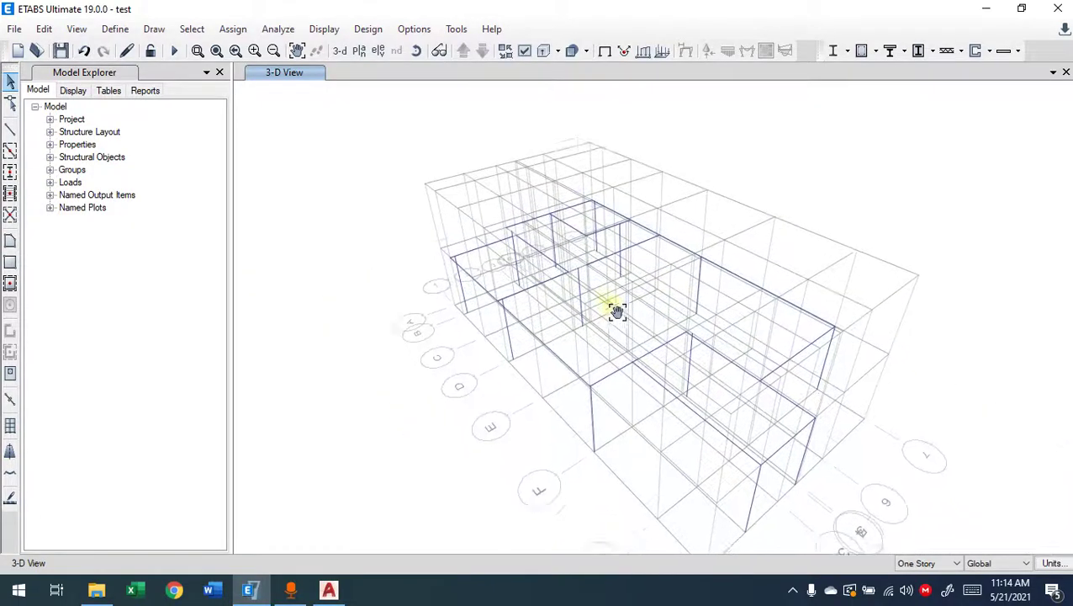
middle_drag(852, 380, 694, 378)
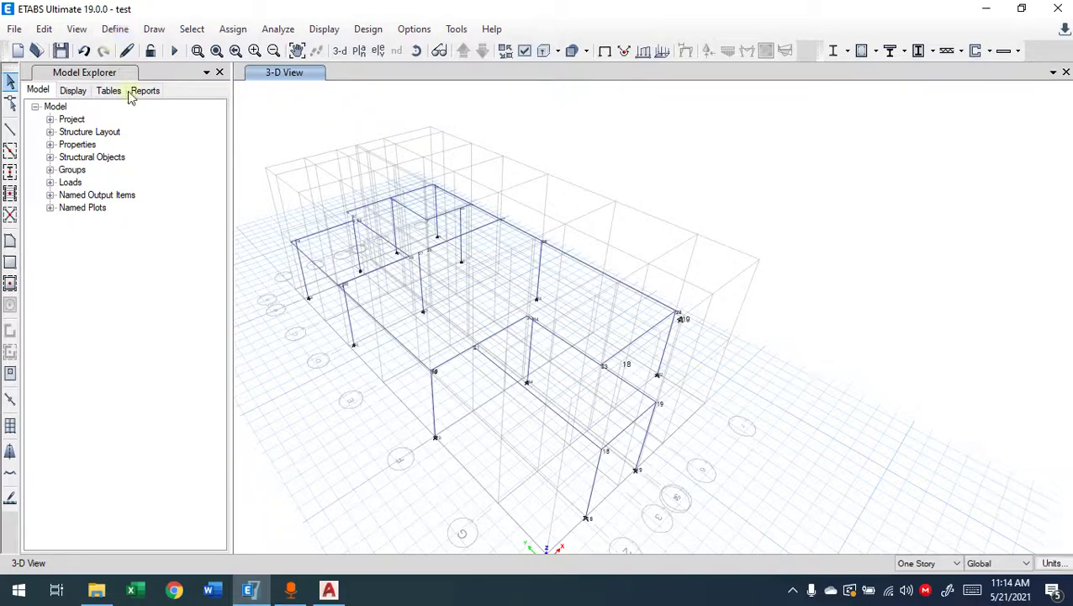
- Select the column-top joint and the beam corner joint at grid B-1 to identify the two points needing connection, and clear the selection
scroll(281, 250, up, 5)
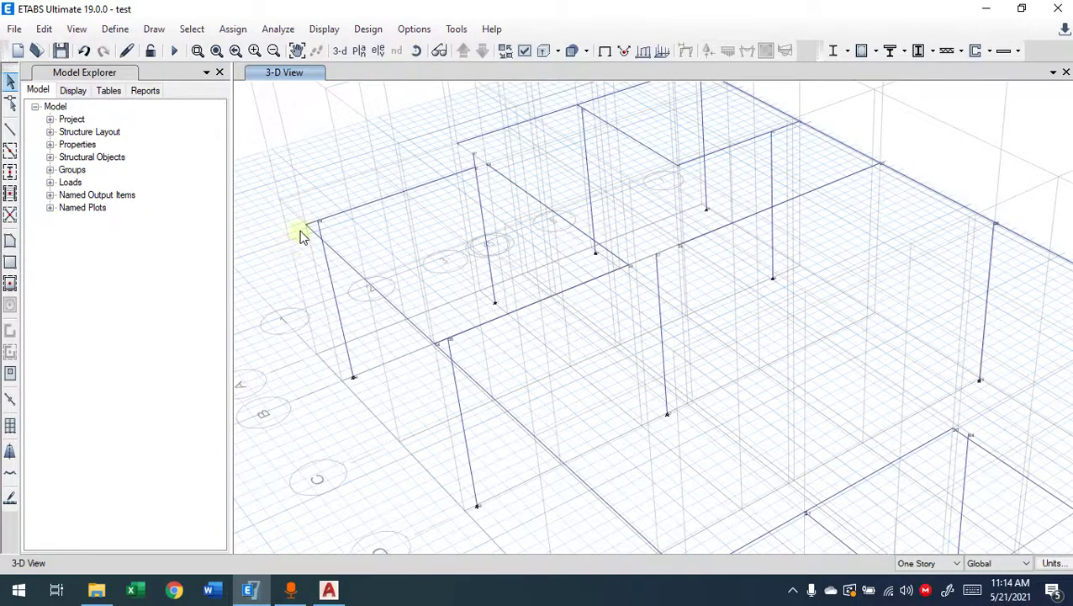
scroll(296, 232, up, 6)
middle_drag(473, 246, 529, 337)
scroll(489, 320, up, 4)
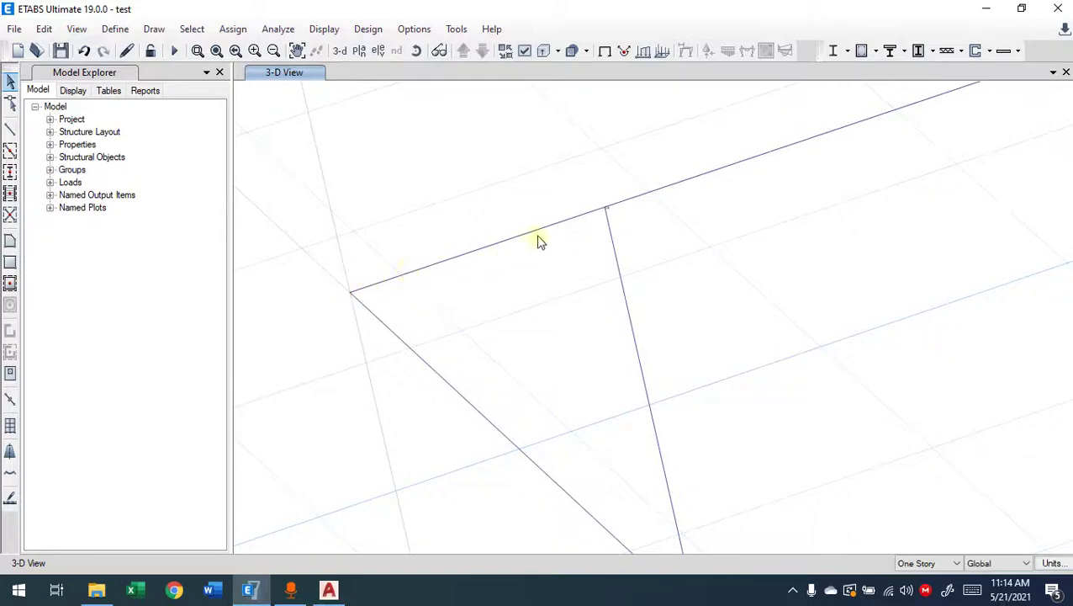
drag(616, 187, 593, 224)
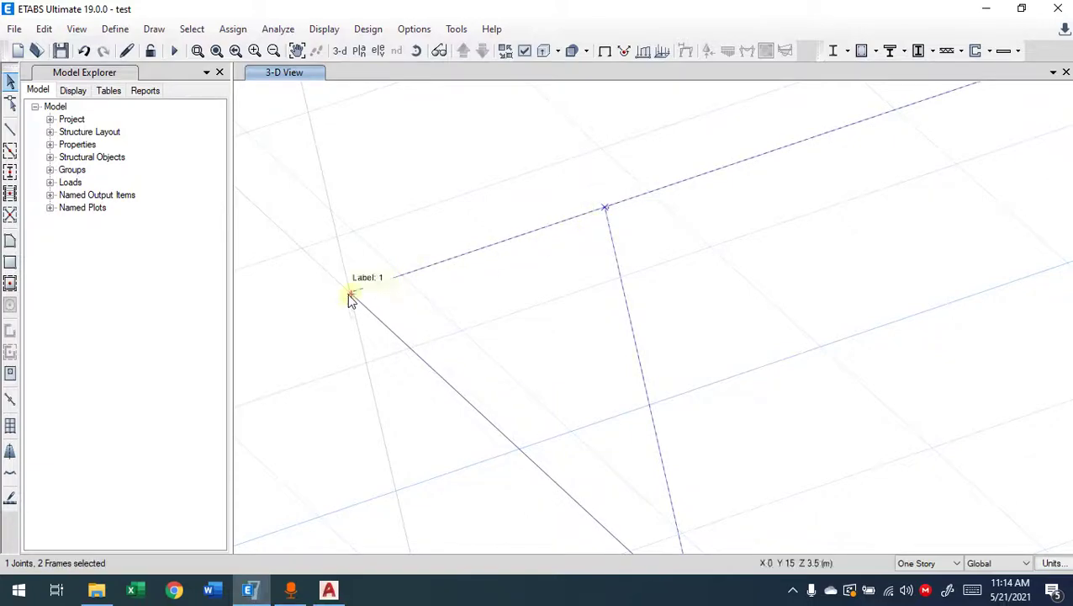
drag(319, 276, 361, 303)
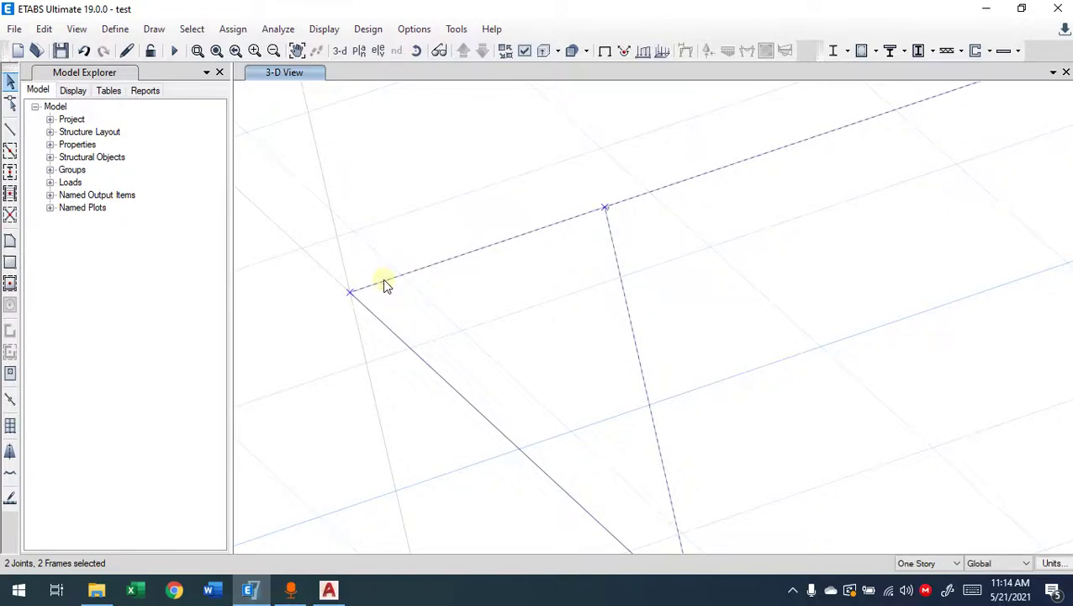
key(Escape)
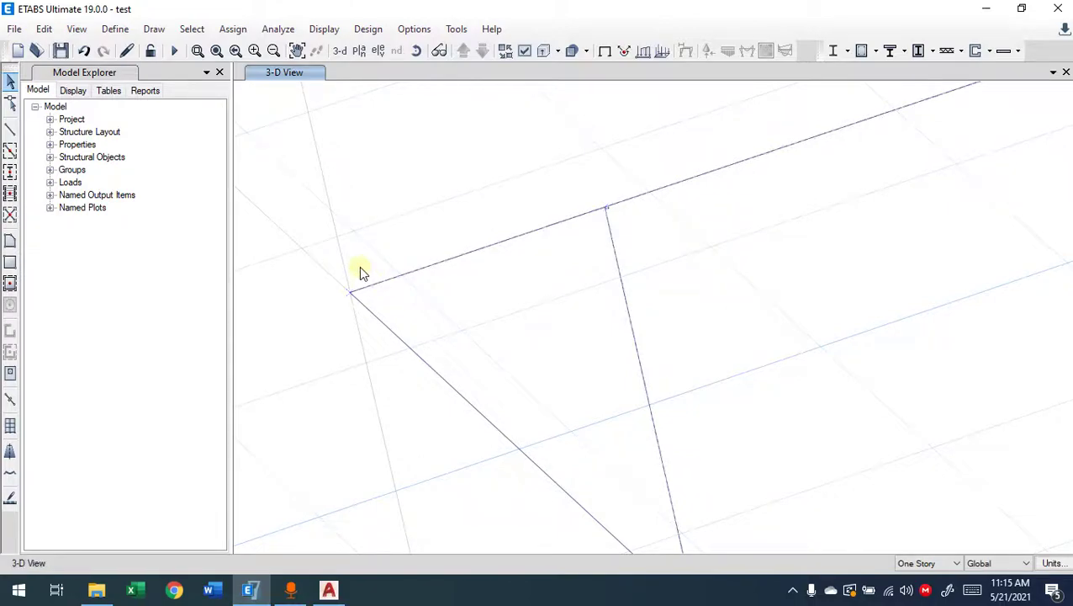
- Try to connect the beam corner joint at grid B-1 to the column-top joint by drawing a link with the Regid property
click(151, 30)
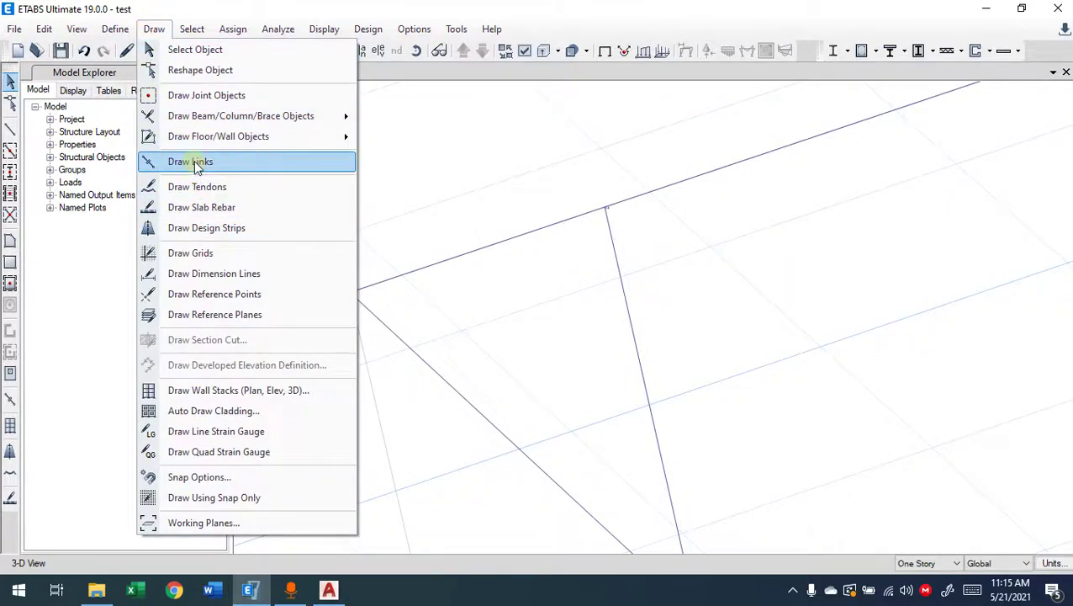
click(10, 401)
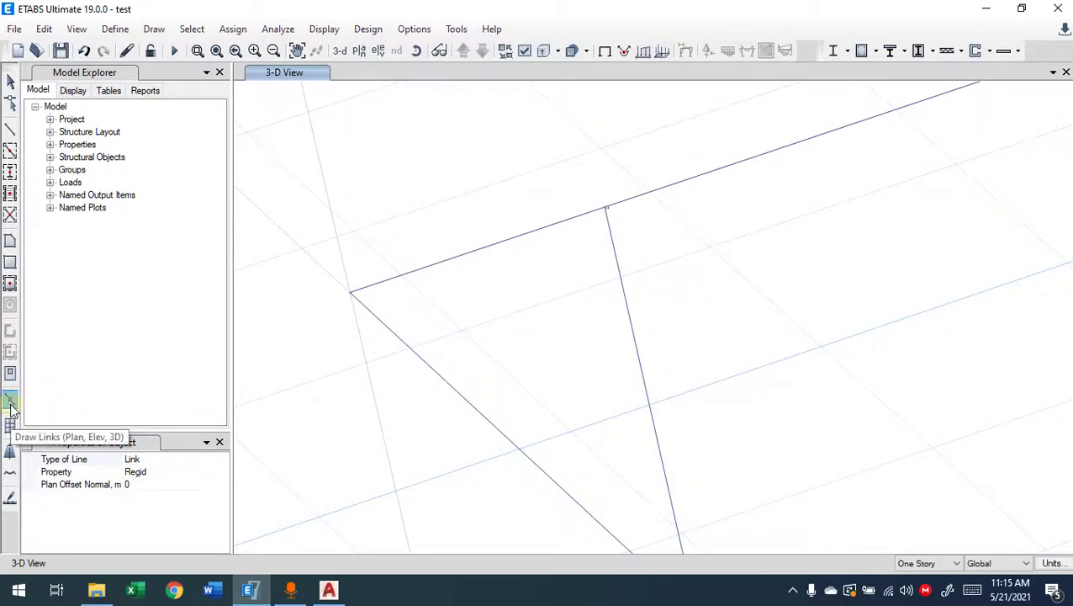
click(168, 460)
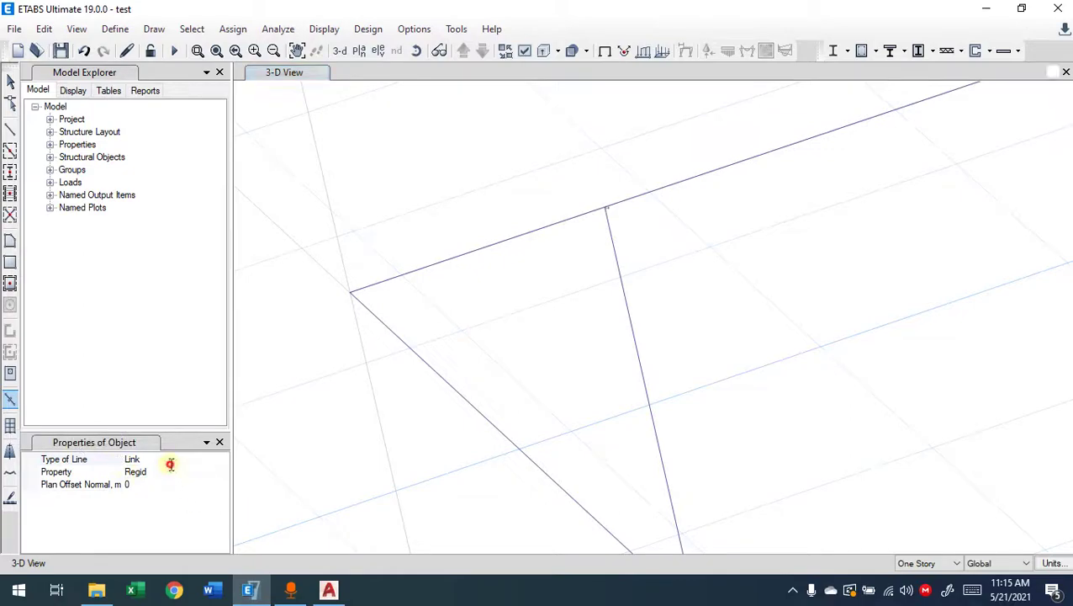
click(219, 477)
click(220, 474)
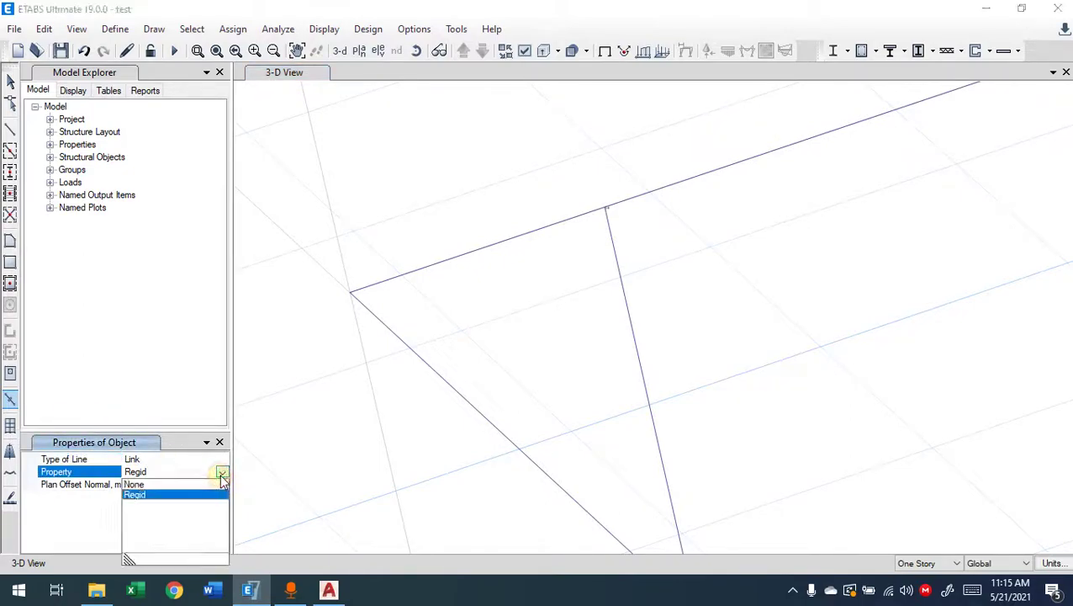
click(222, 473)
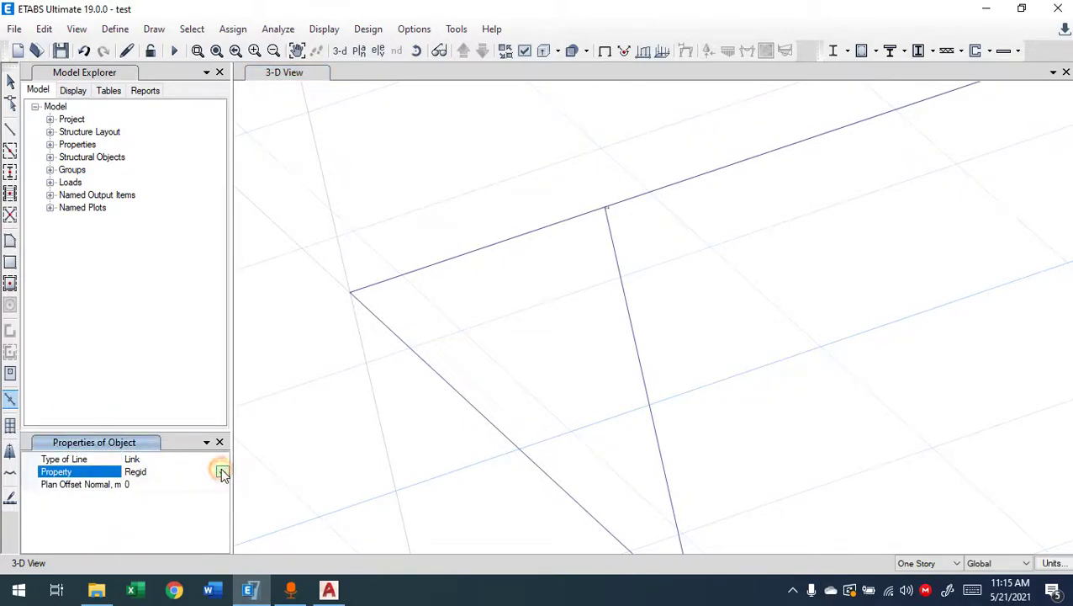
right_click(177, 472)
click(252, 498)
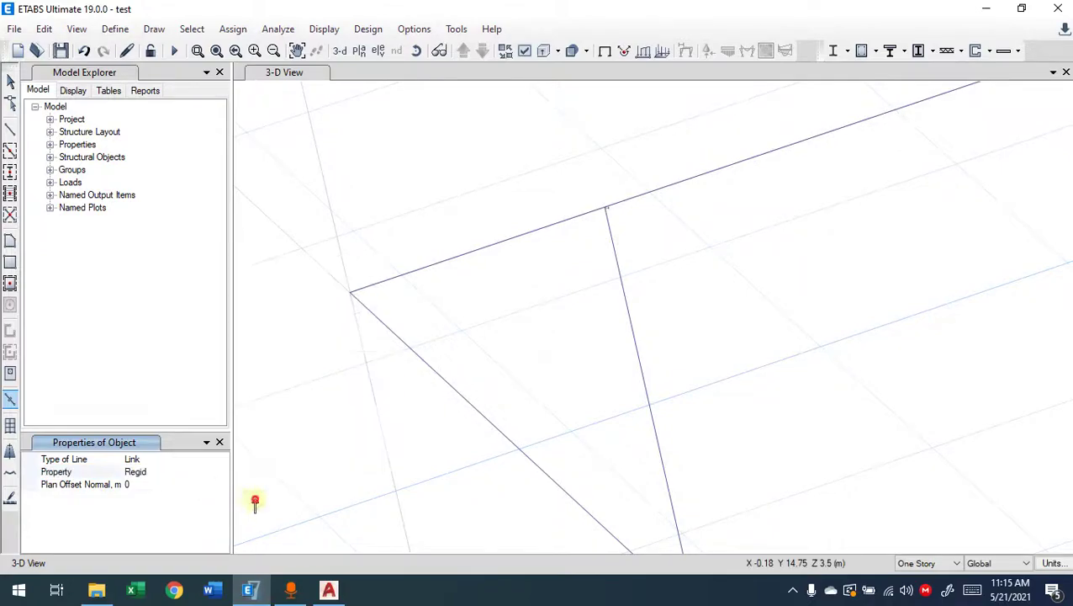
right_click(320, 389)
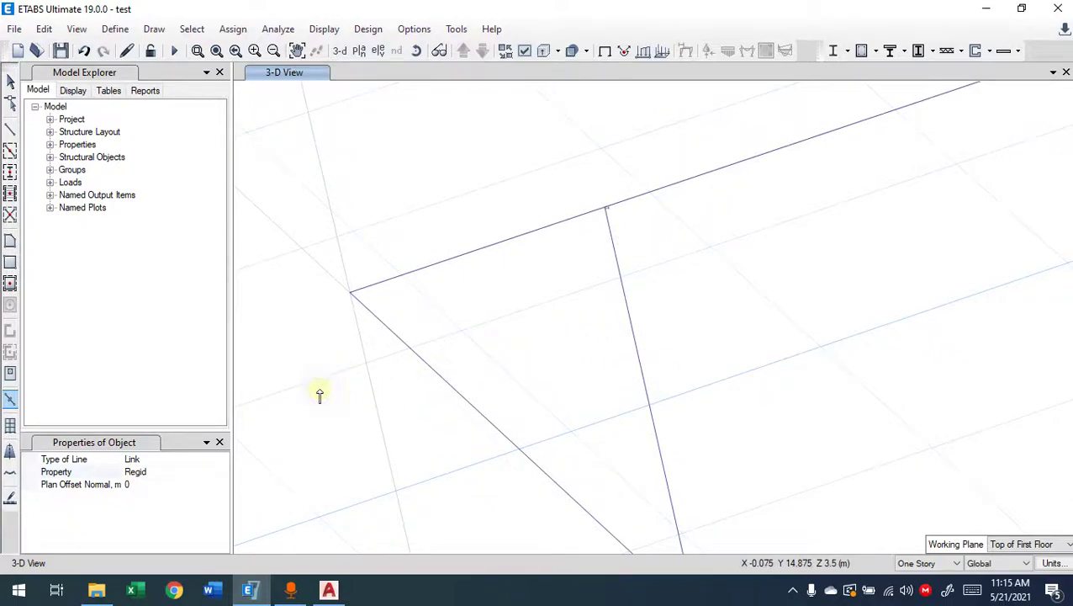
click(349, 295)
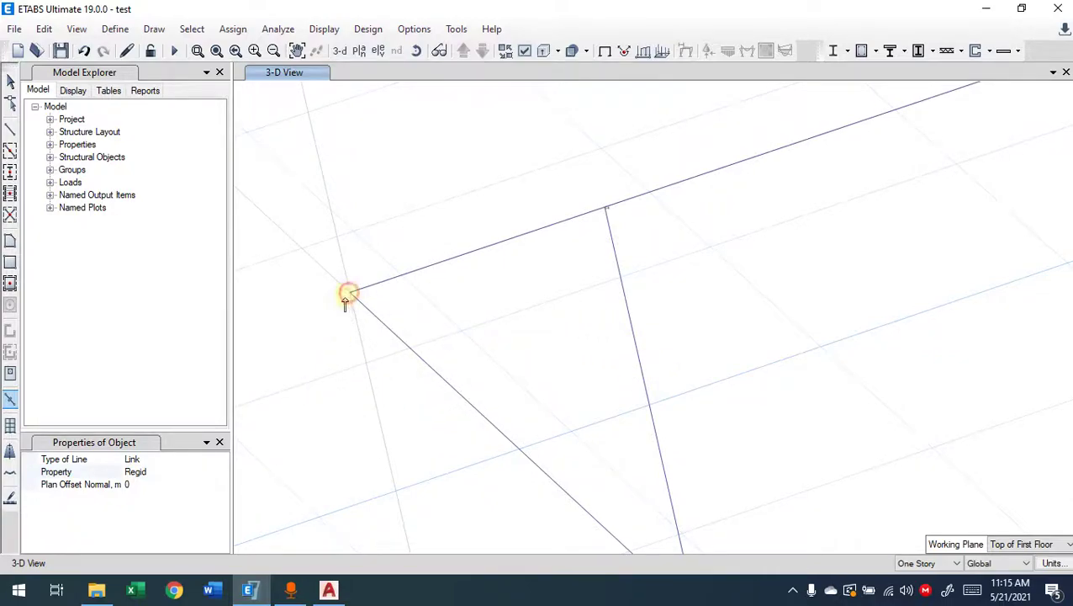
click(604, 209)
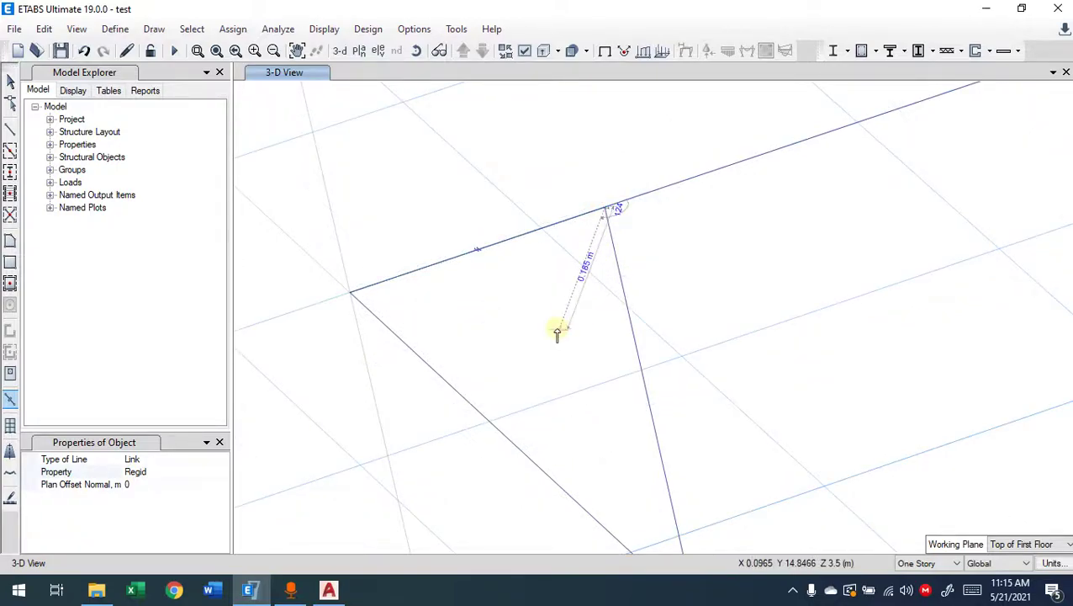
key(Escape)
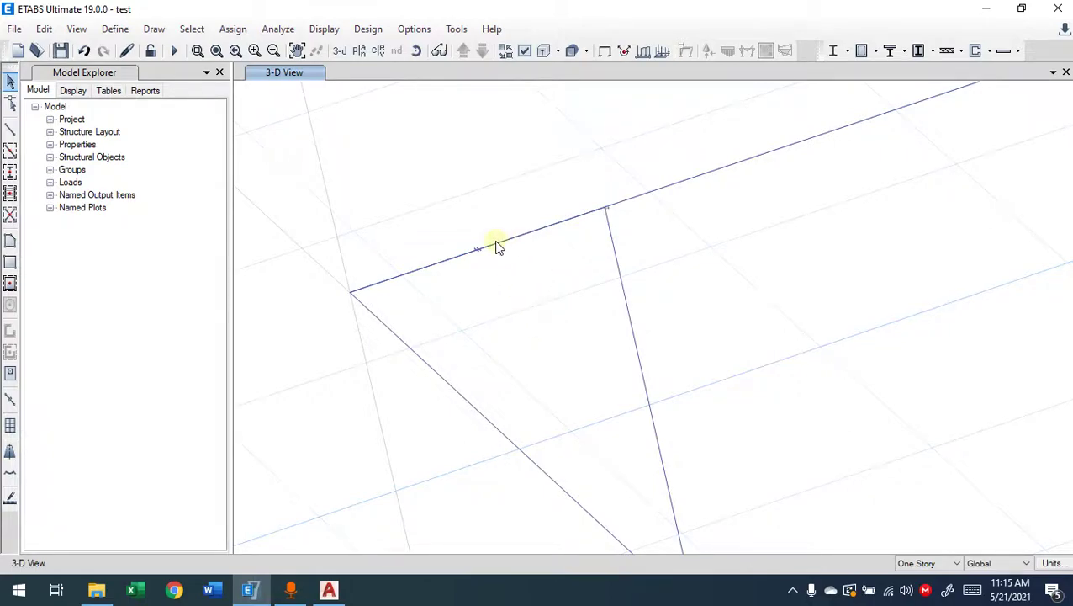
- Remove the link overlapping the grid B beam and select the beam to check its continuity past the column top to the corner
drag(726, 136, 712, 234)
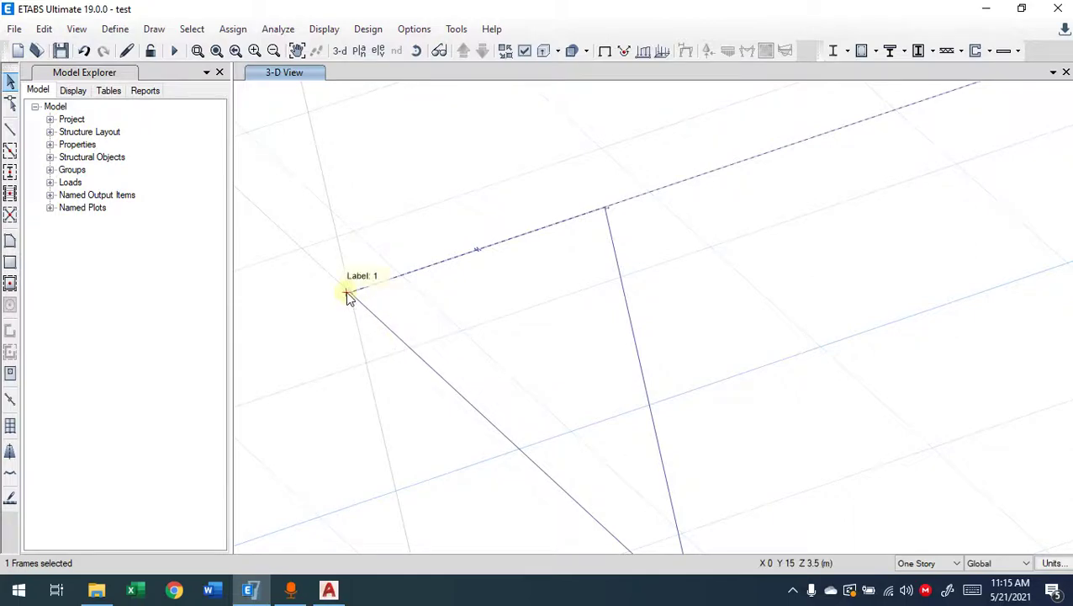
drag(517, 336, 451, 430)
click(603, 279)
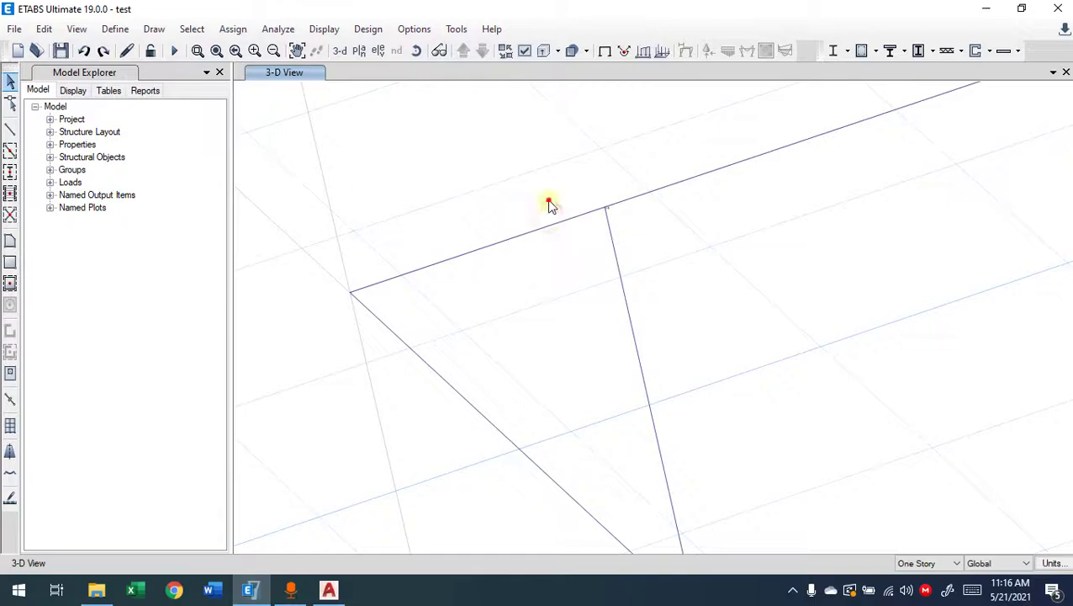
click(529, 246)
middle_drag(542, 210, 481, 254)
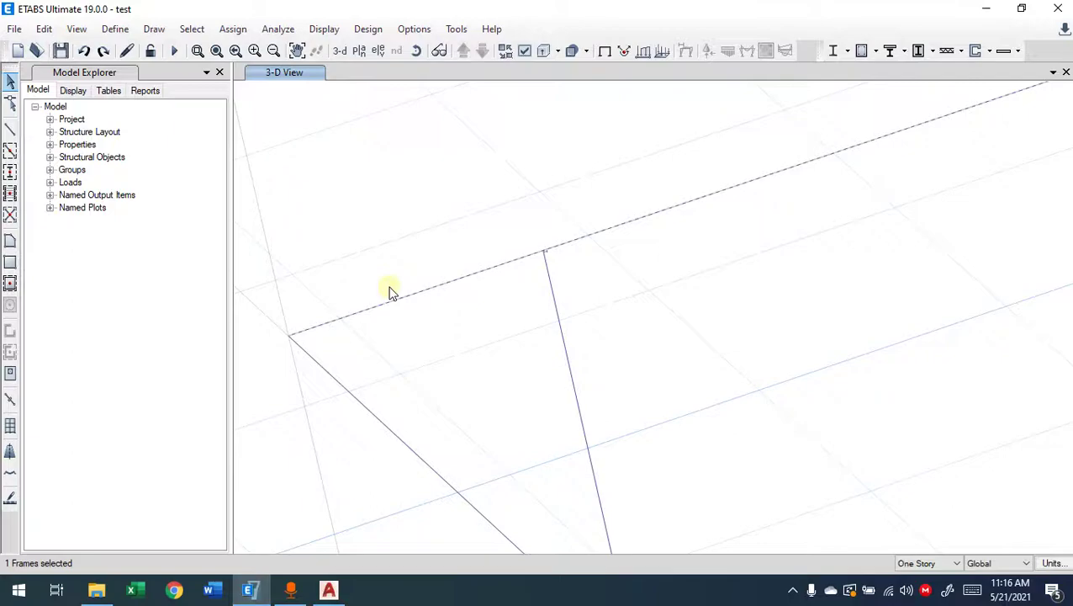
key(ctrl+alt+d)
click(1063, 55)
mouse_move(519, 238)
mouse_down()
mouse_move(304, 307)
mouse_move(446, 324)
mouse_move(511, 240)
mouse_up()
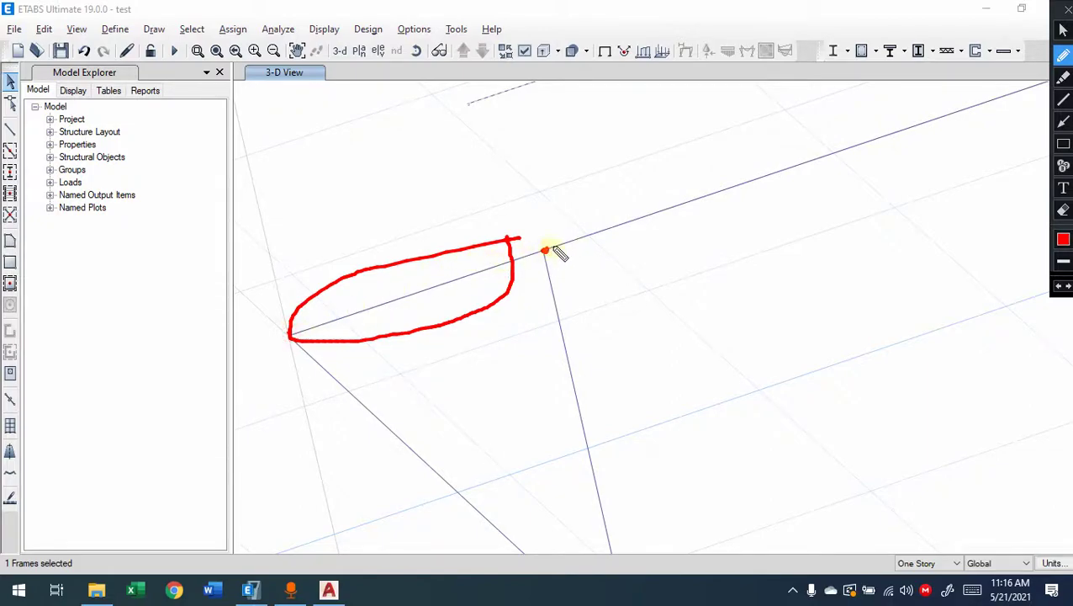
drag(450, 267, 389, 316)
drag(390, 277, 444, 298)
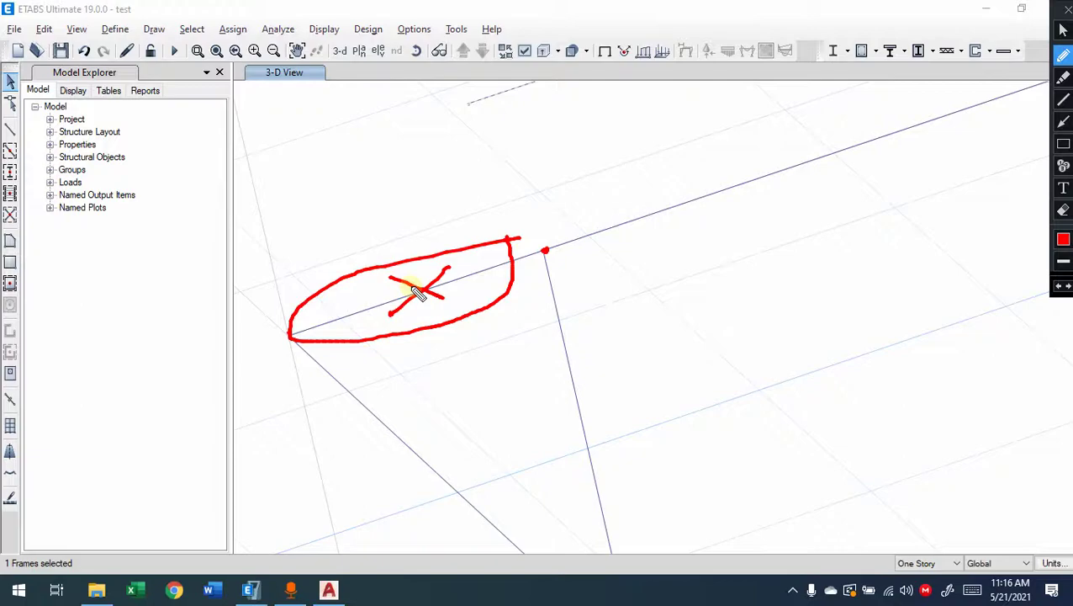
key(Escape)
- Divide the grid B beam at the column-top joint by breaking it at intersections with selected frames and joints
drag(594, 255, 594, 254)
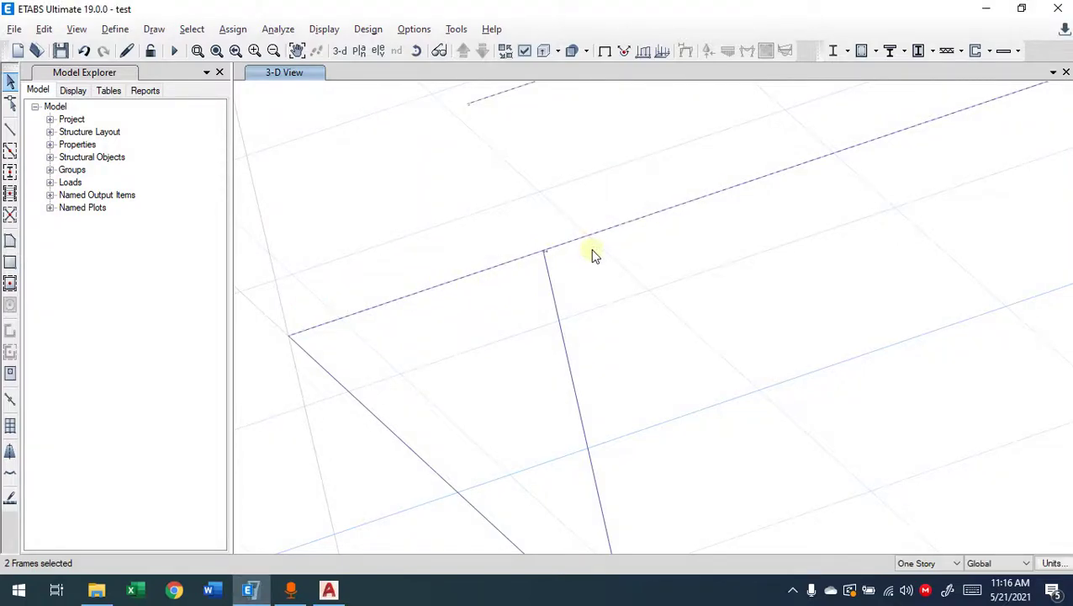
click(544, 252)
click(44, 28)
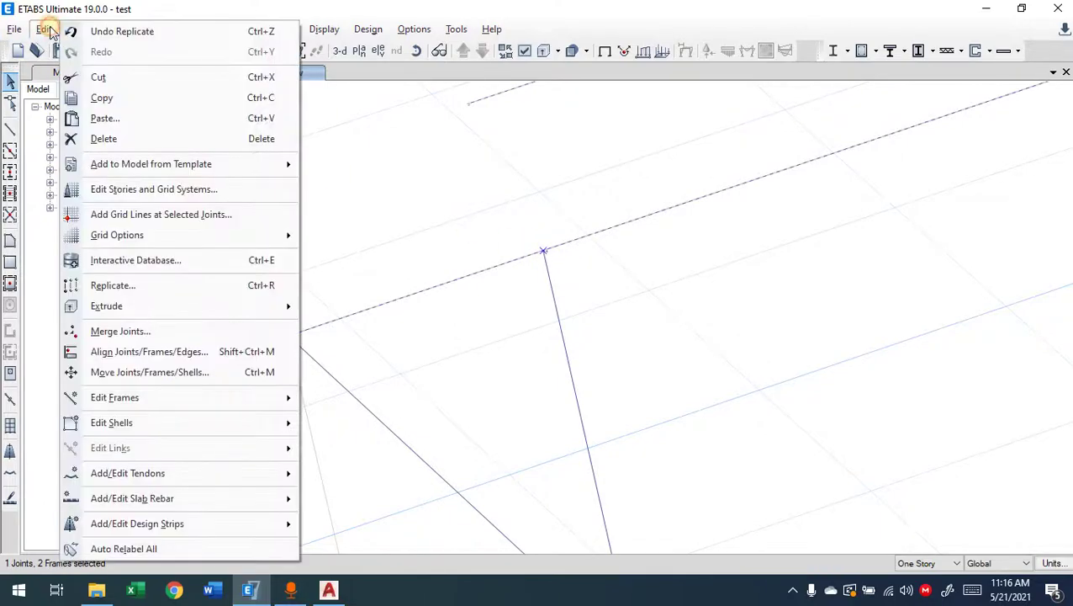
mouse_move(185, 400)
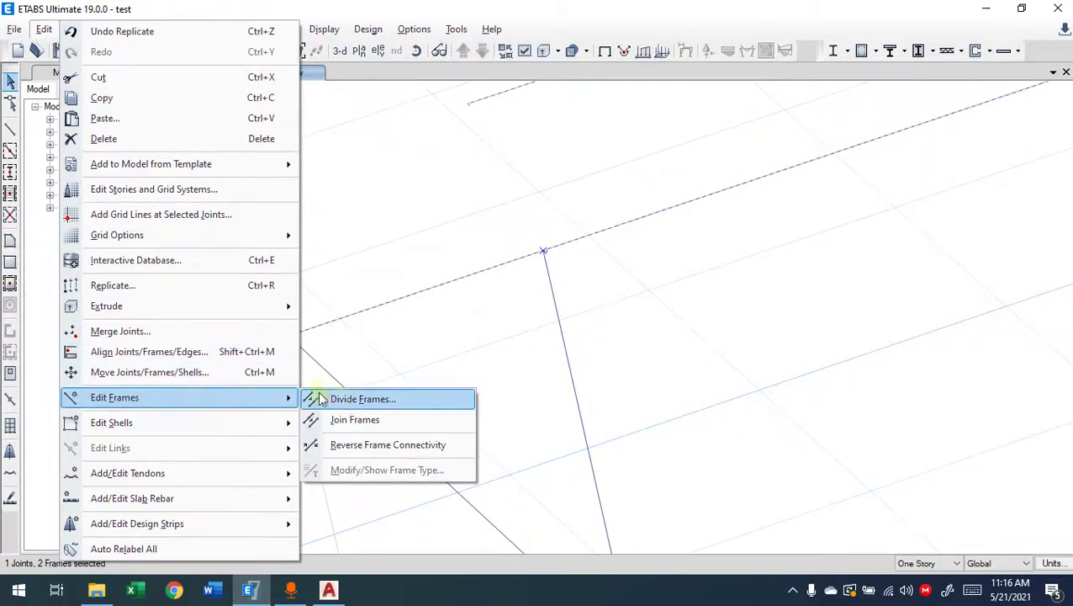
click(381, 404)
click(422, 292)
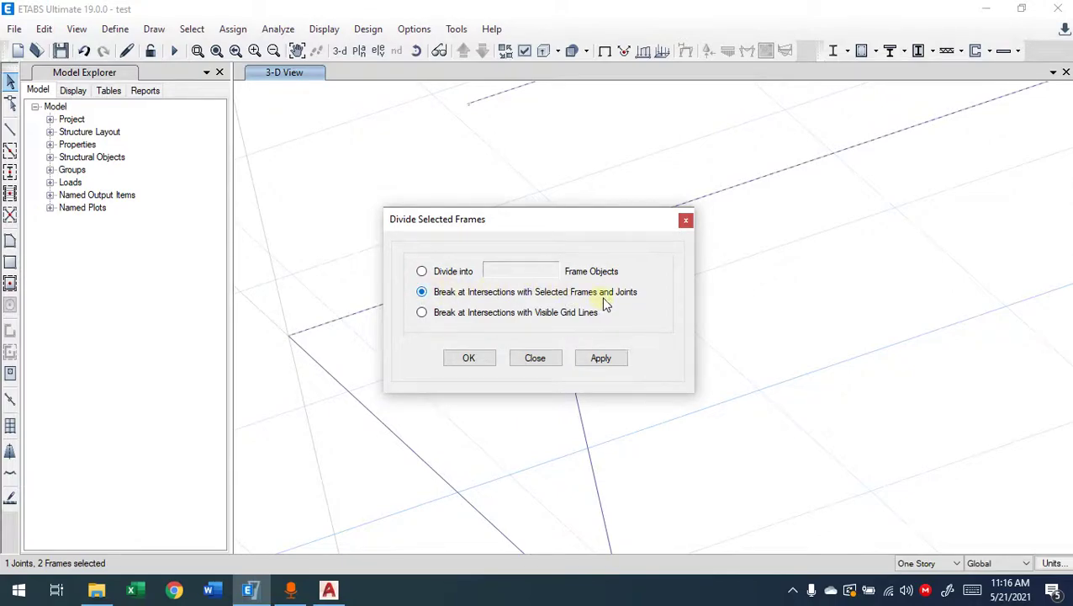
drag(578, 228, 854, 299)
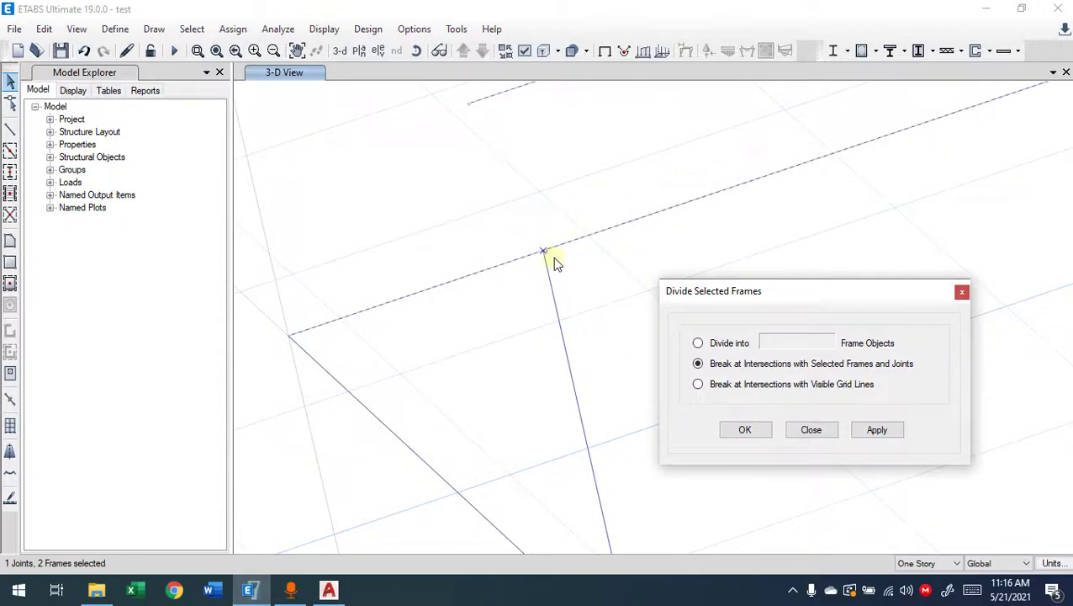
click(755, 432)
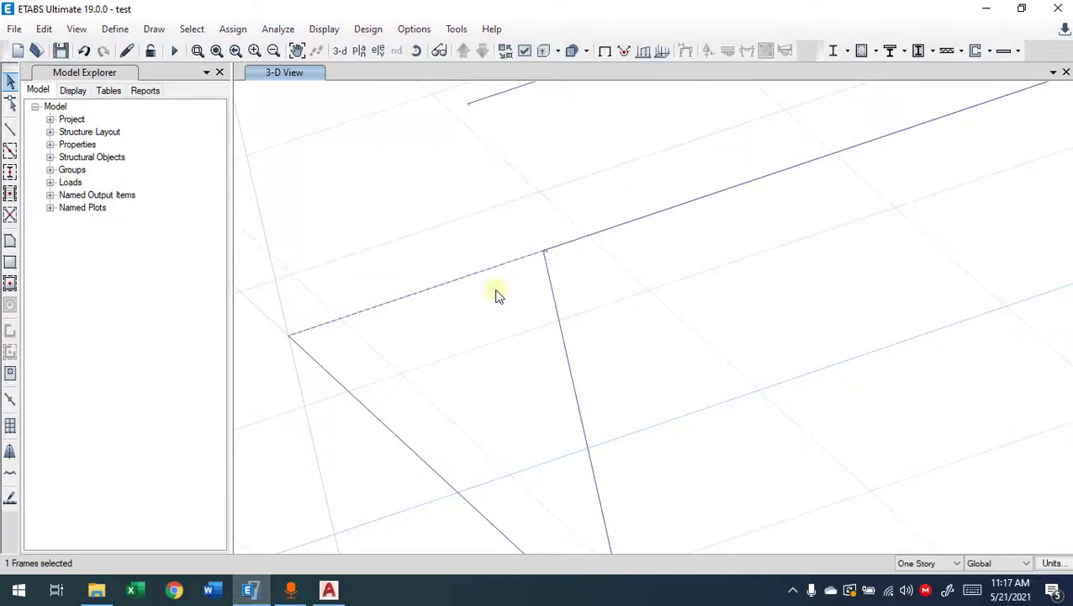
- Delete the short beam segment between the corner joint at grid B-1 and the column-top joint
click(636, 219)
key(Escape)
drag(506, 232, 467, 319)
key(Delete)
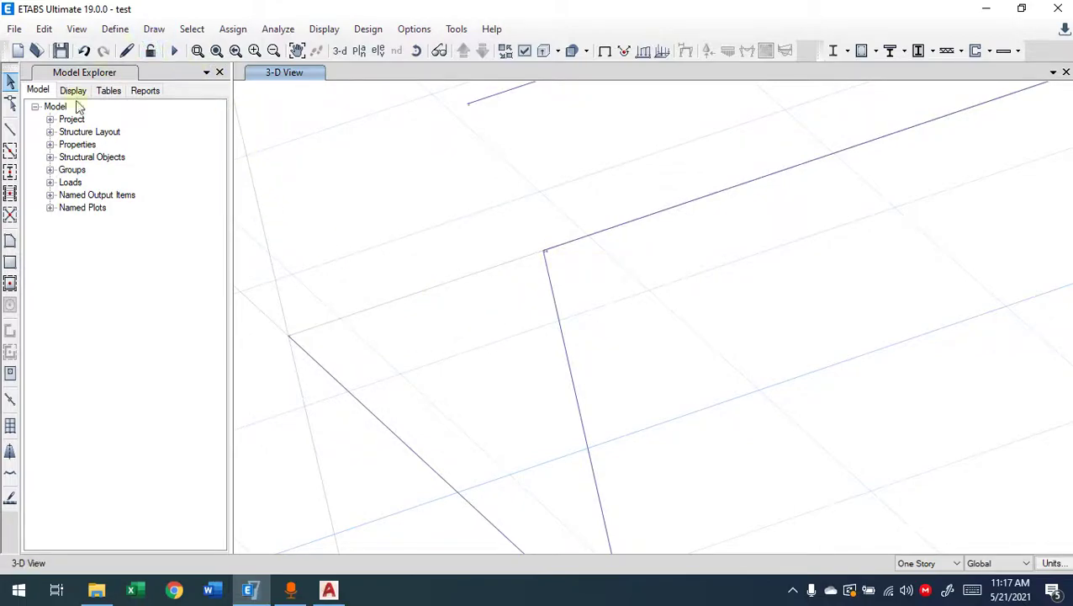
- Draw a Regid link from the corner joint at grid B-1 to the column-top joint in place of the deleted beam segment
click(10, 399)
click(288, 336)
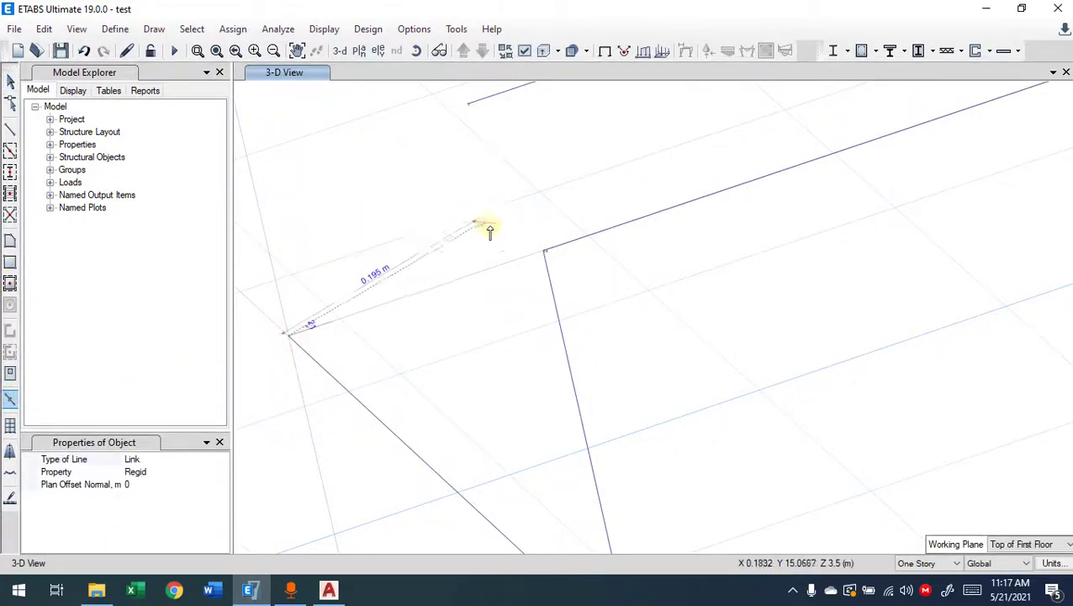
click(545, 251)
key(Escape)
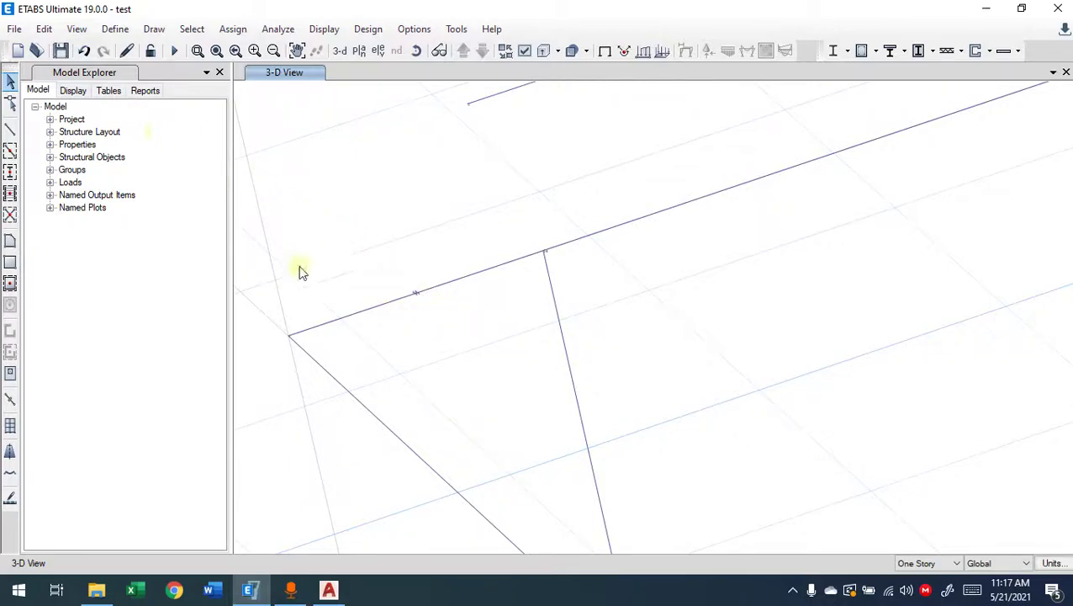
- Save the model as test.EDB on the Desktop, replacing the existing file
key(ctrl+shift+s)
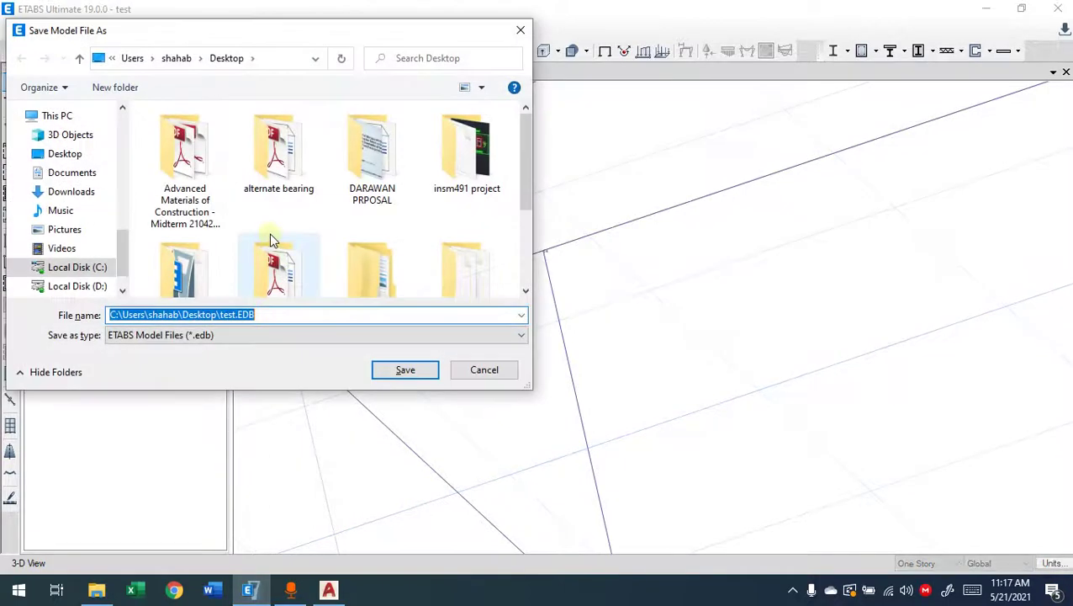
click(407, 369)
click(576, 295)
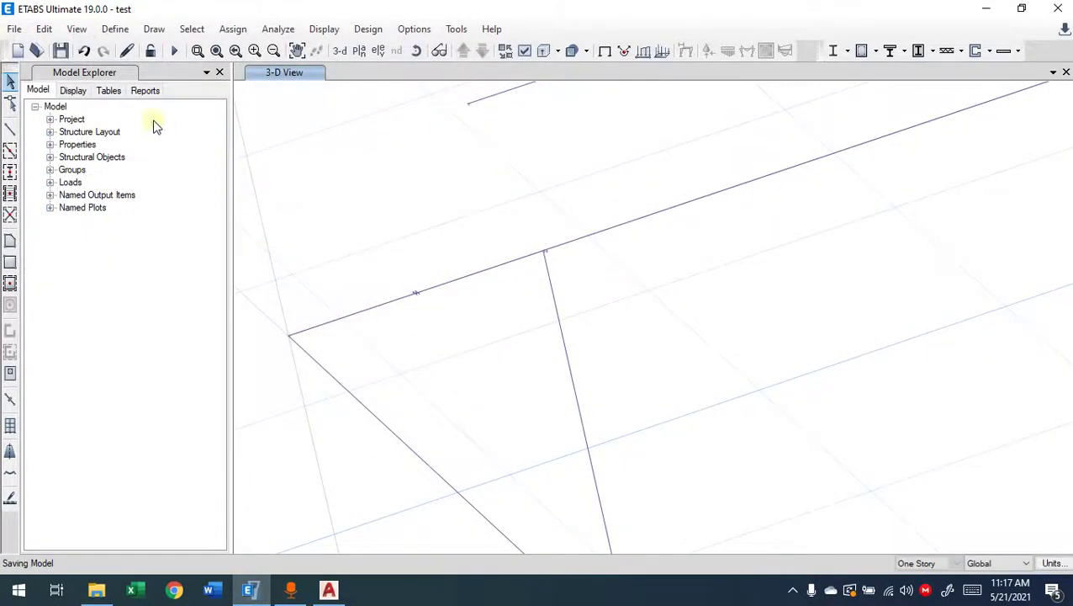
- Open the model file link example test.EDB from the link test folder on the Desktop
click(33, 51)
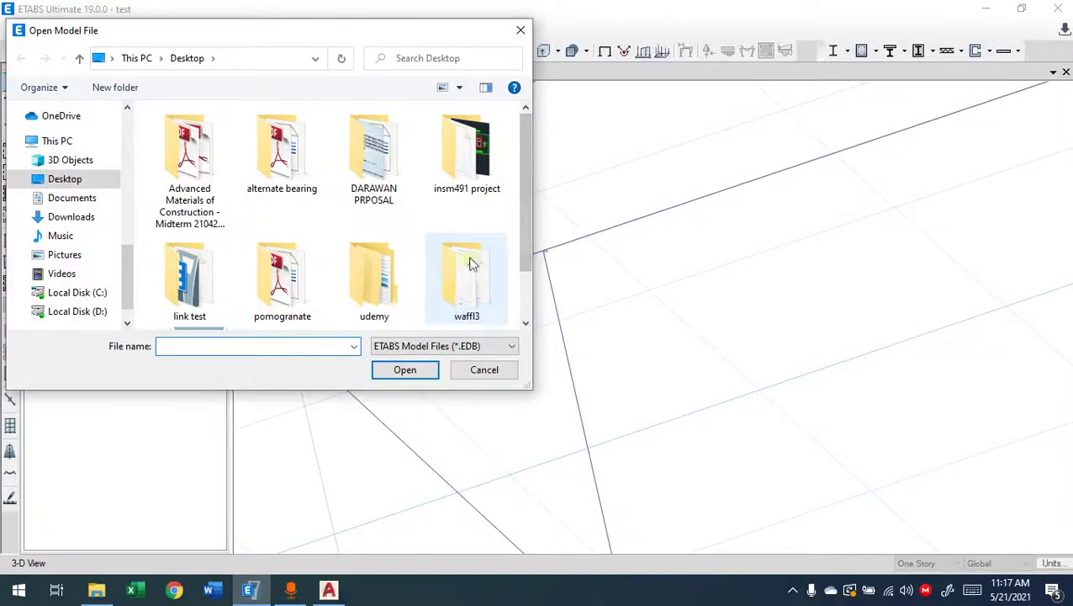
drag(523, 135, 522, 198)
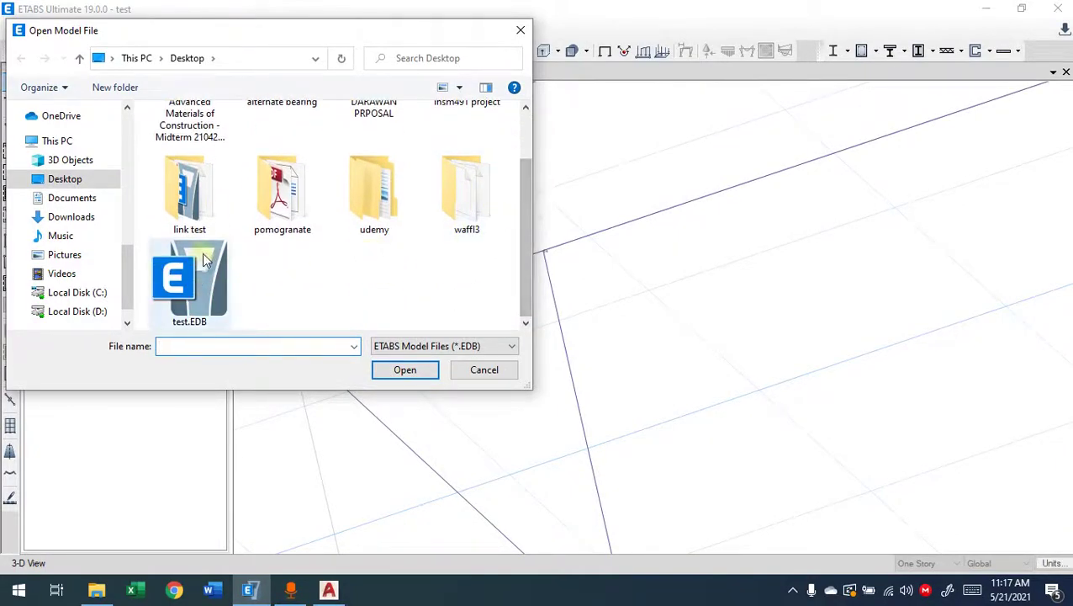
double_click(190, 191)
click(232, 135)
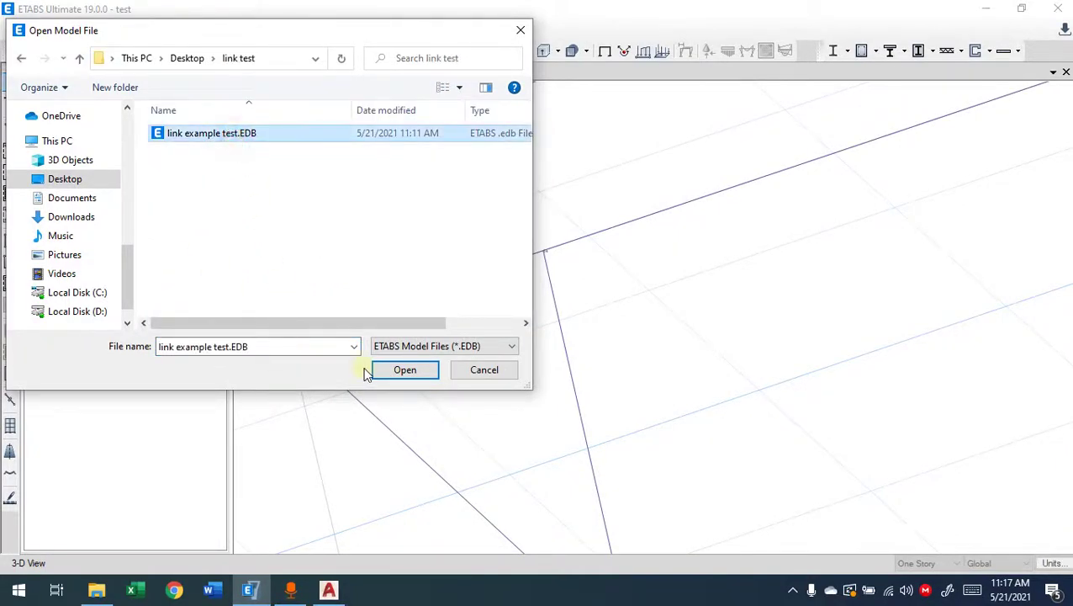
click(395, 370)
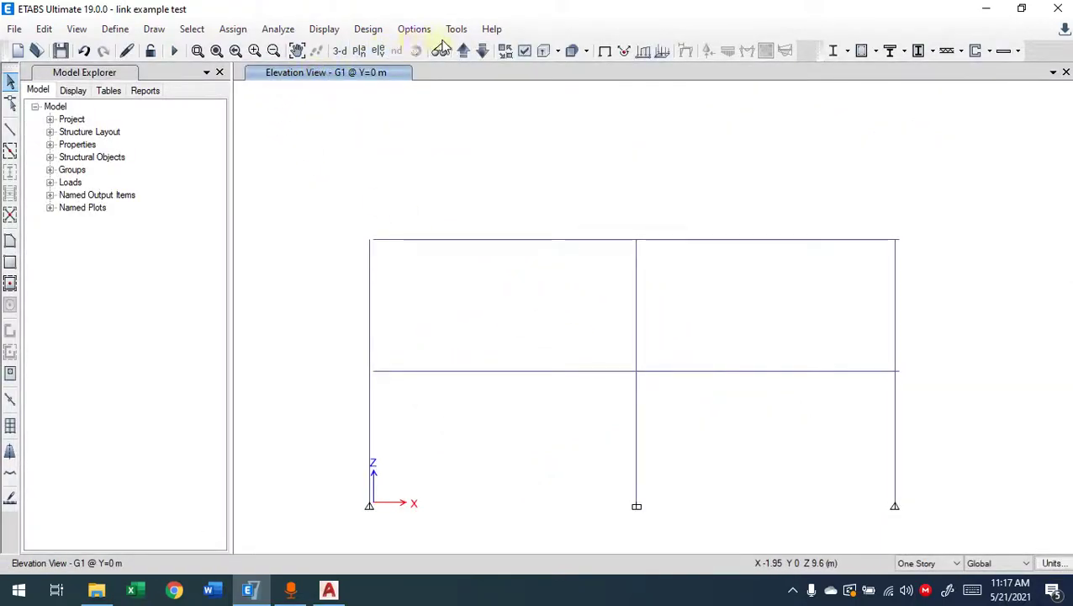
- Turn on extruded display of frames and shells in the elevation view of the frame
click(523, 52)
click(839, 202)
click(831, 216)
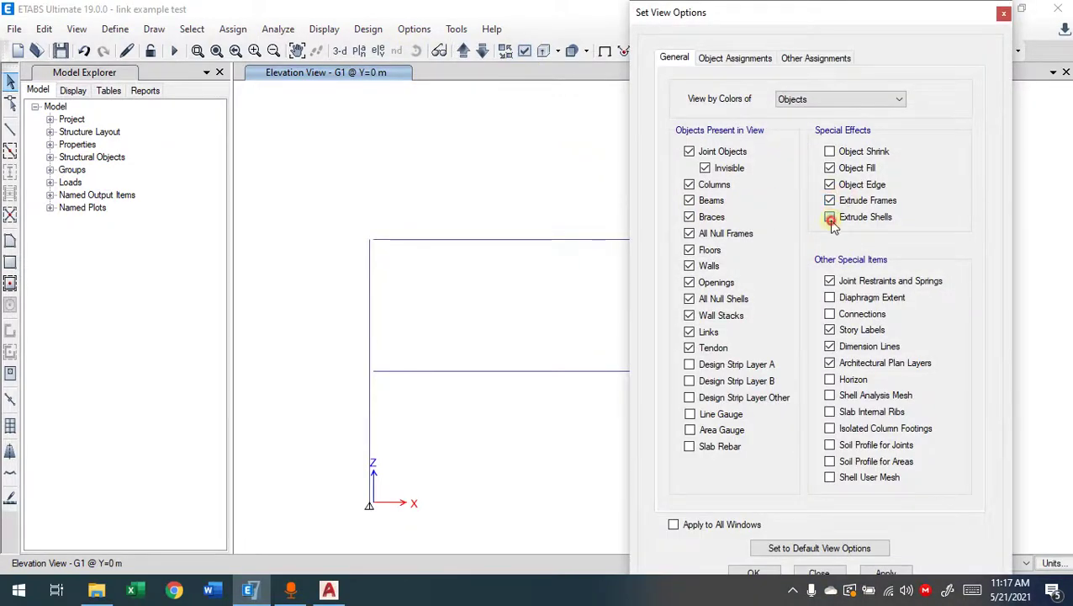
click(888, 574)
click(752, 570)
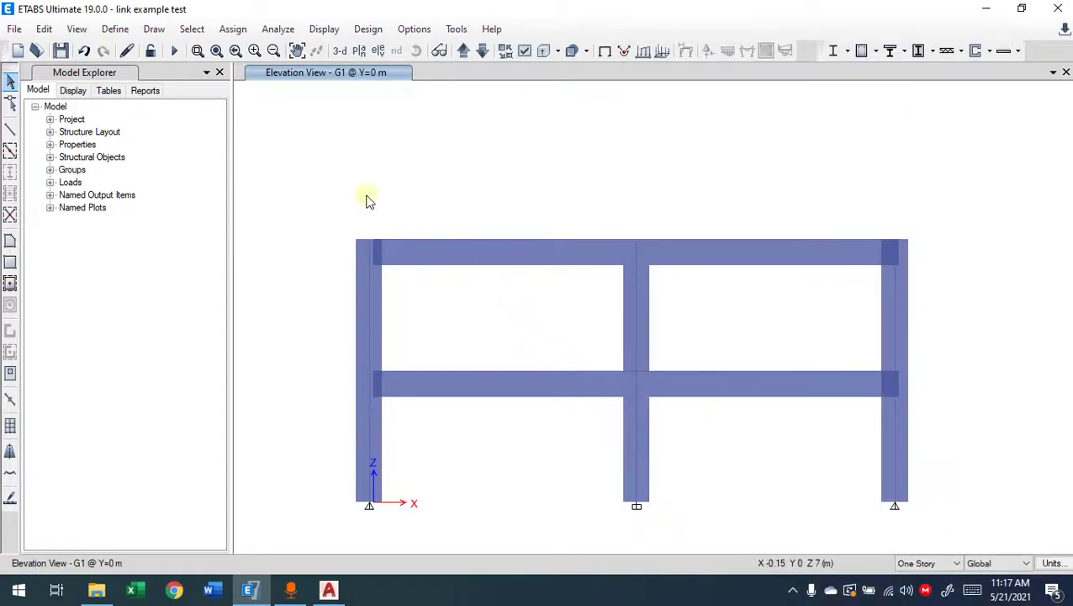
- Display the Story2 plan view to examine the beam ends relative to the columns
click(359, 51)
click(450, 273)
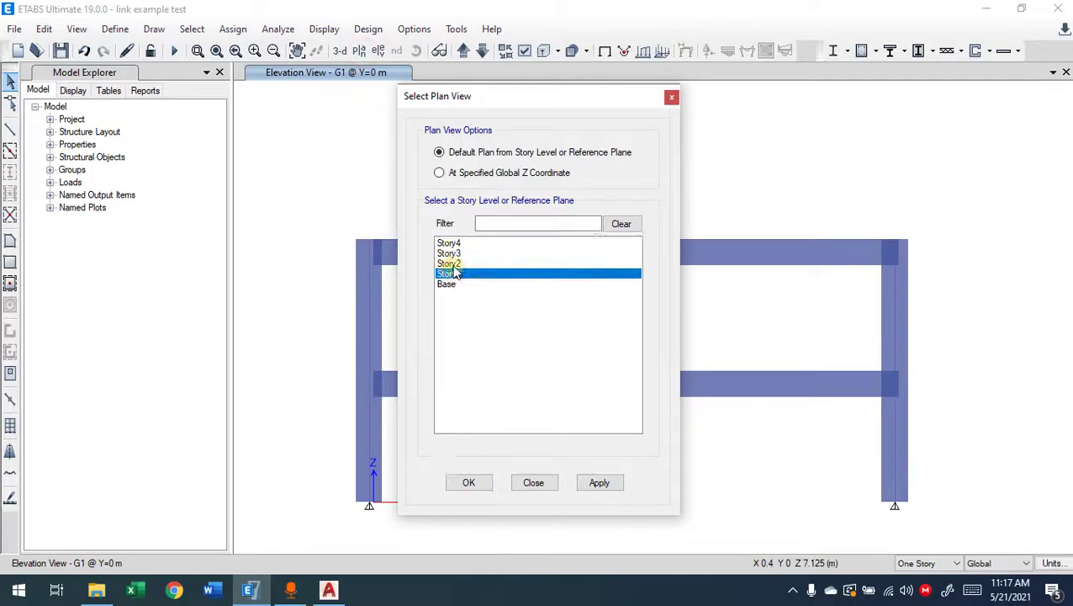
click(450, 263)
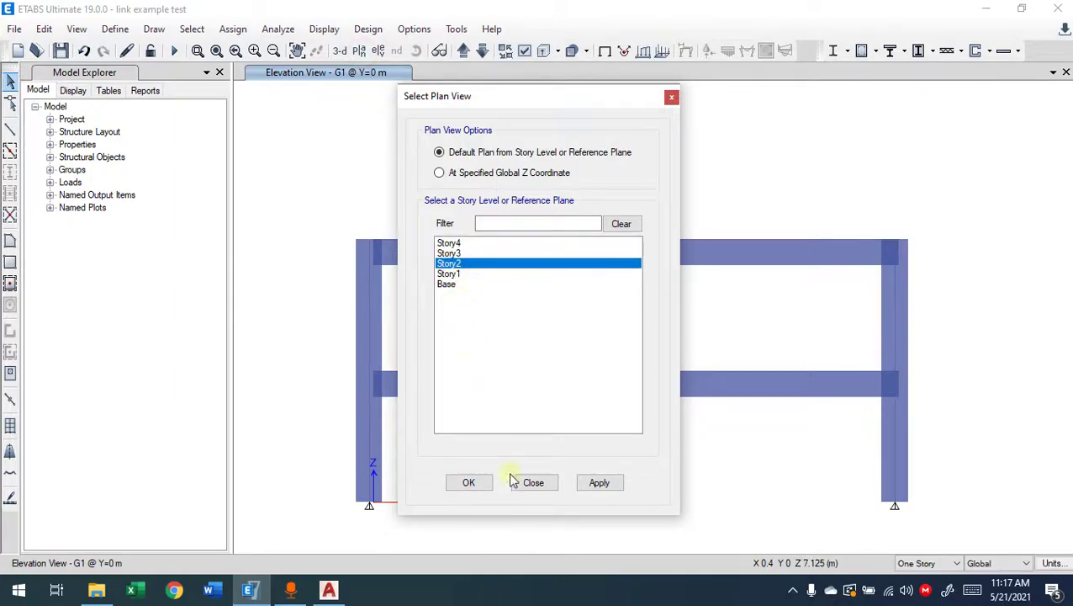
click(481, 482)
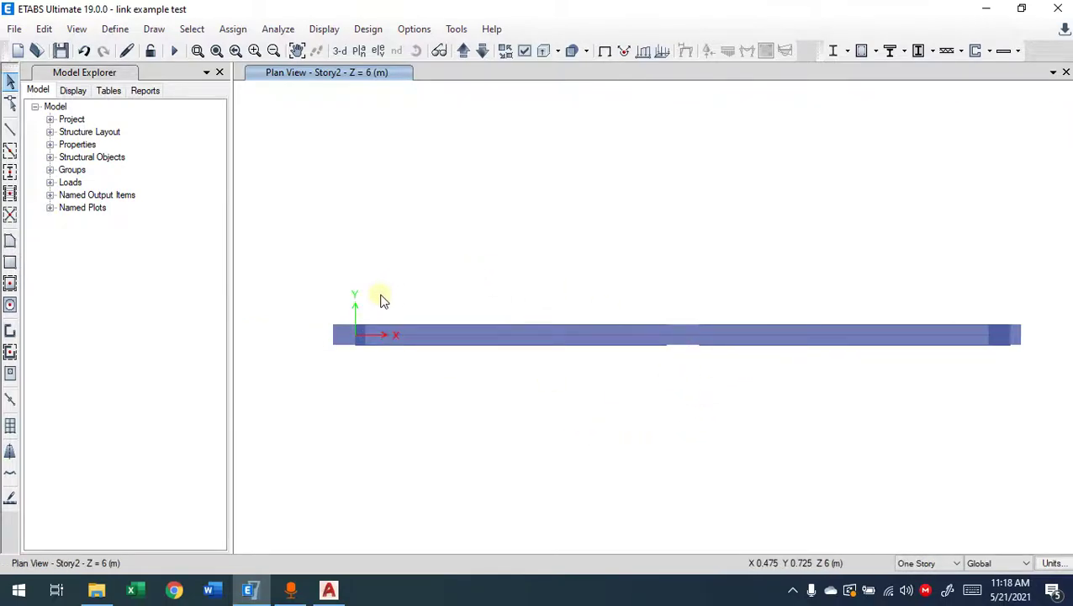
- Show the frame in 3-D with extruded display turned off and examine the Story2 beam end at the column near the origin
click(340, 51)
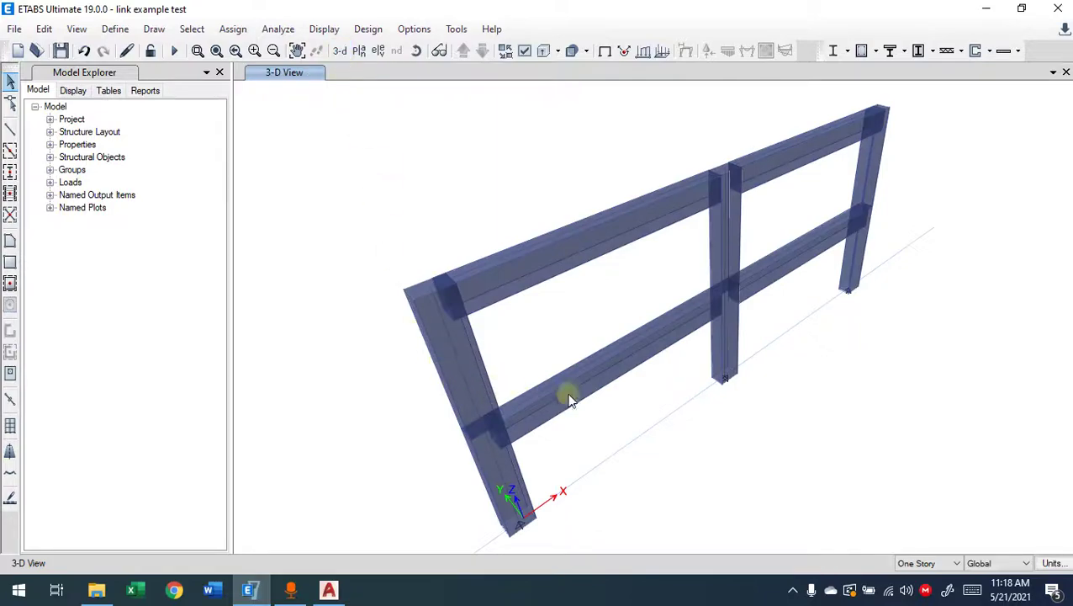
click(543, 50)
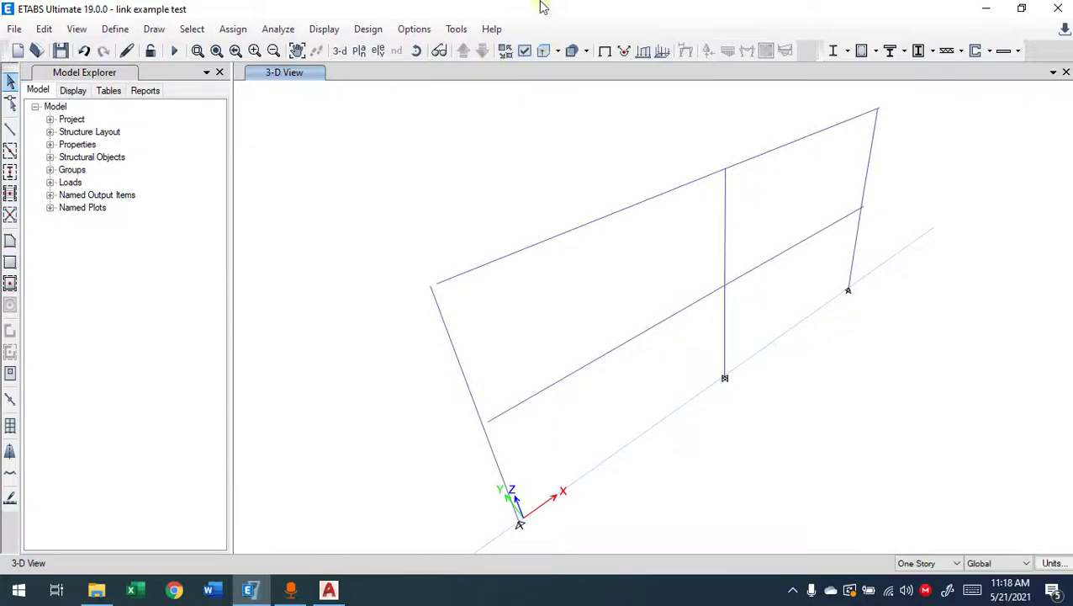
scroll(432, 300, up, 3)
scroll(433, 296, up, 2)
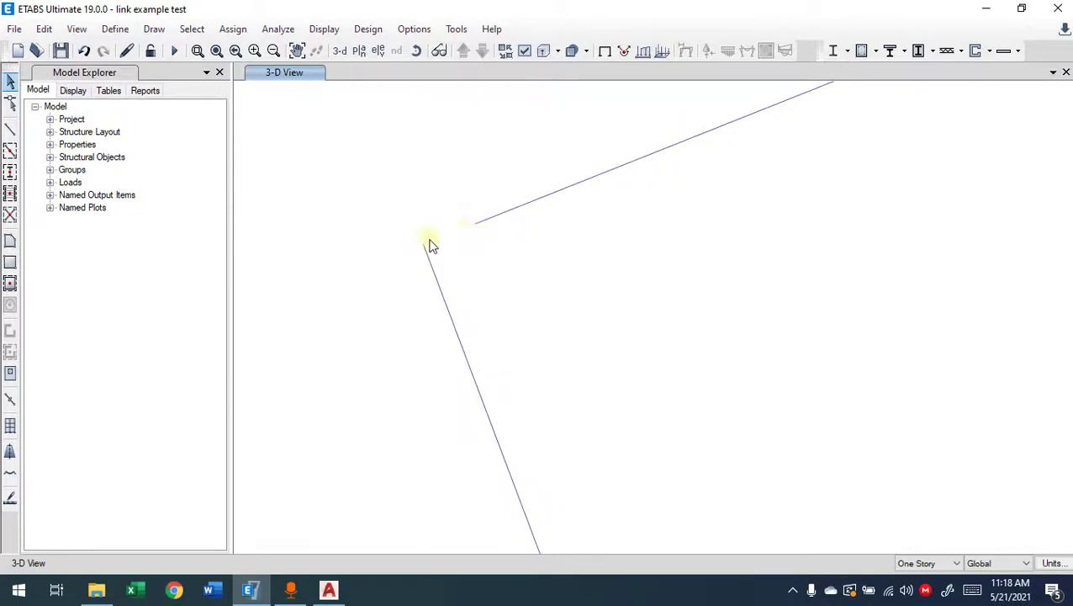
- Examine how the Story2 beam meets the end column farthest from the origin in the 3-D view
middle_drag(950, 200, 454, 356)
scroll(520, 333, down, 3)
middle_drag(792, 261, 189, 424)
scroll(549, 228, up, 4)
middle_drag(399, 139, 400, 191)
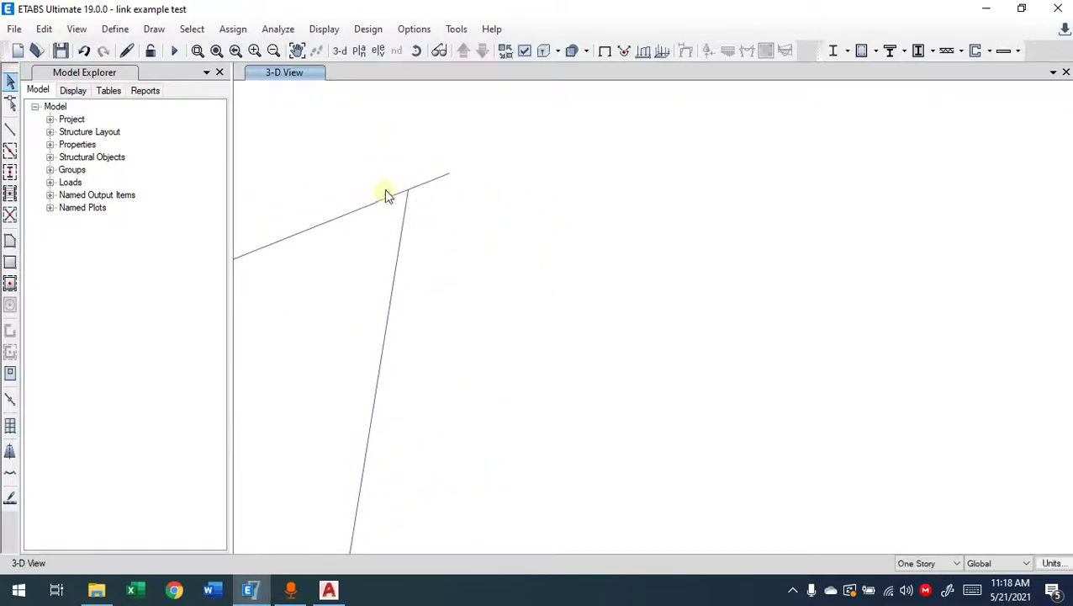
middle_drag(404, 240, 719, 263)
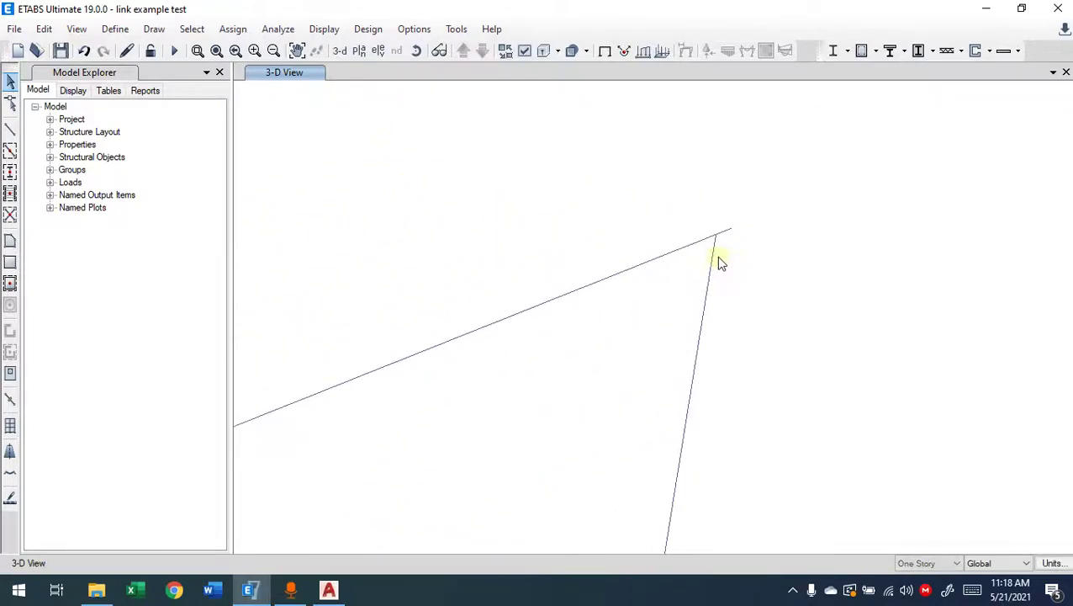
middle_drag(658, 338, 887, 229)
scroll(883, 232, down, 2)
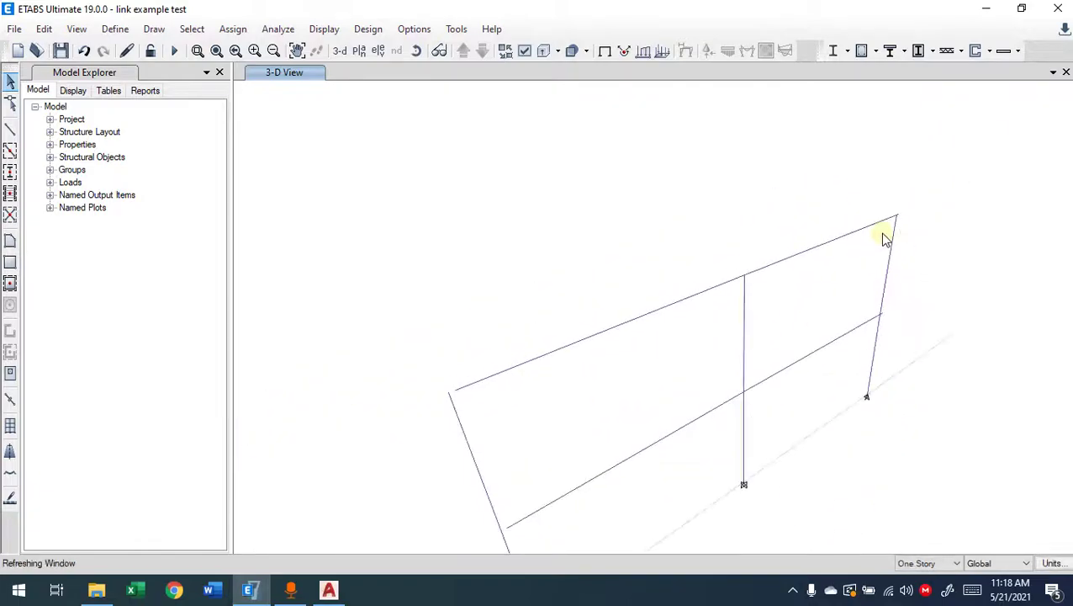
- Run the analysis, read the first analysis warning about the structure, and close the messages
click(173, 52)
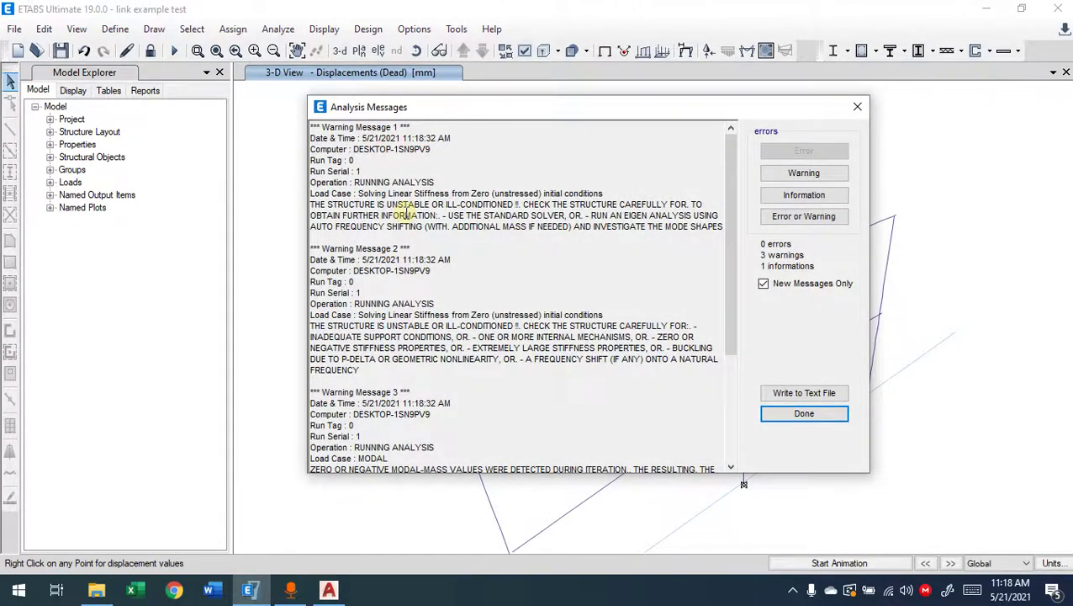
click(443, 205)
drag(434, 205, 328, 205)
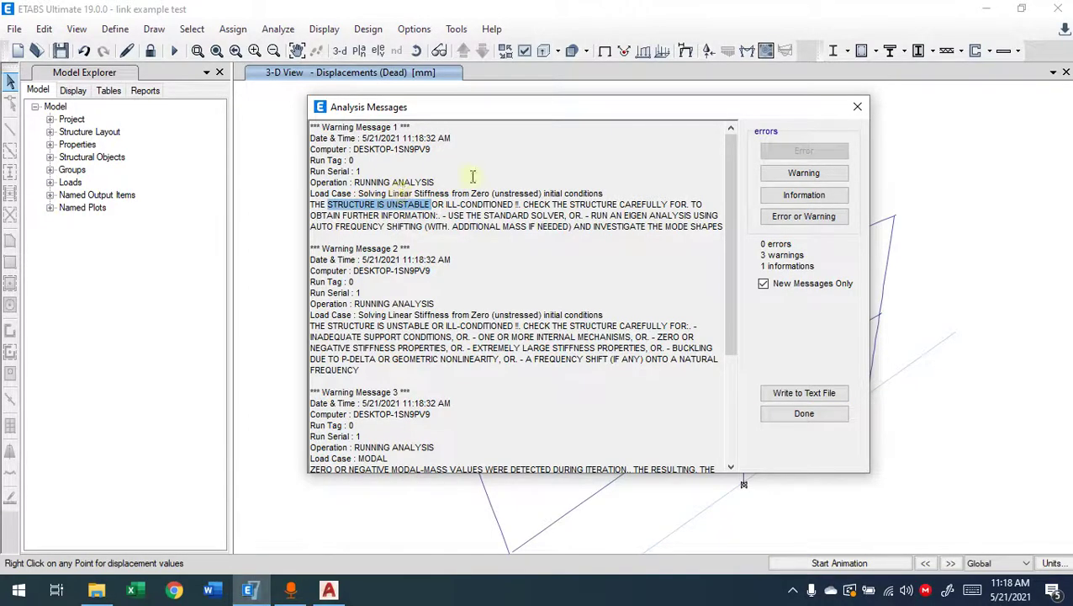
click(857, 107)
- Inspect the Dead load deformed shape at both end columns and check the joint displacements at the far Story2 column top
middle_drag(621, 434, 600, 384)
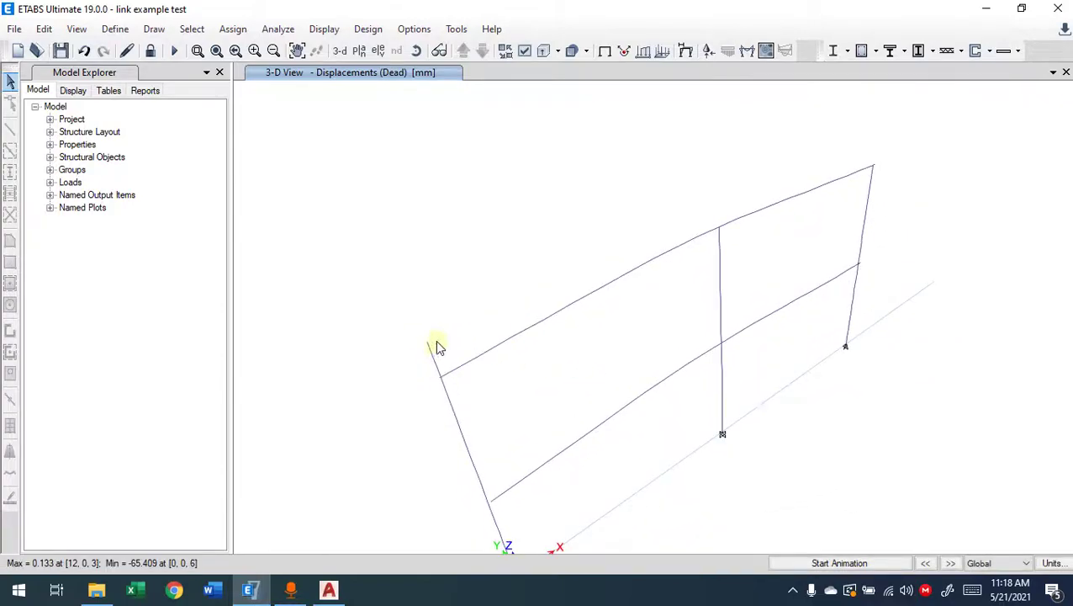
scroll(876, 164, up, 3)
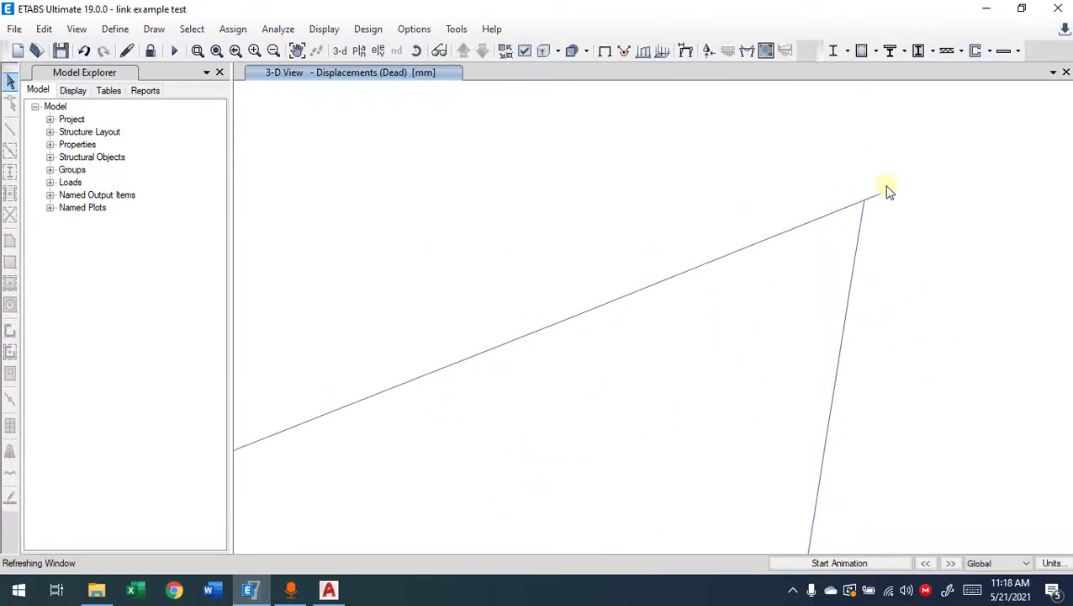
mouse_move(832, 228)
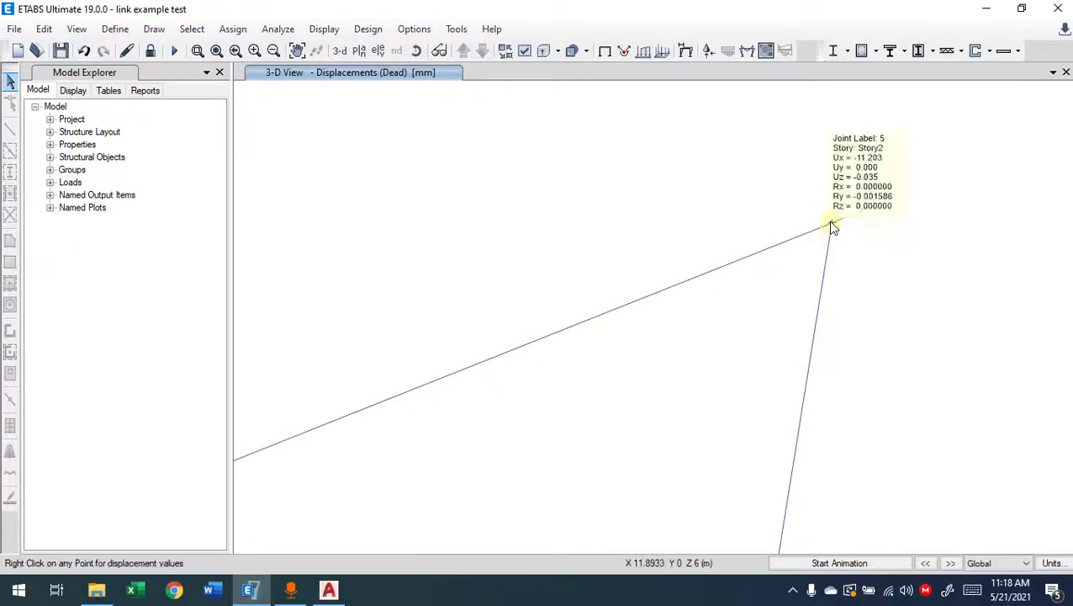
scroll(938, 404, down, 4)
scroll(828, 282, down, 3)
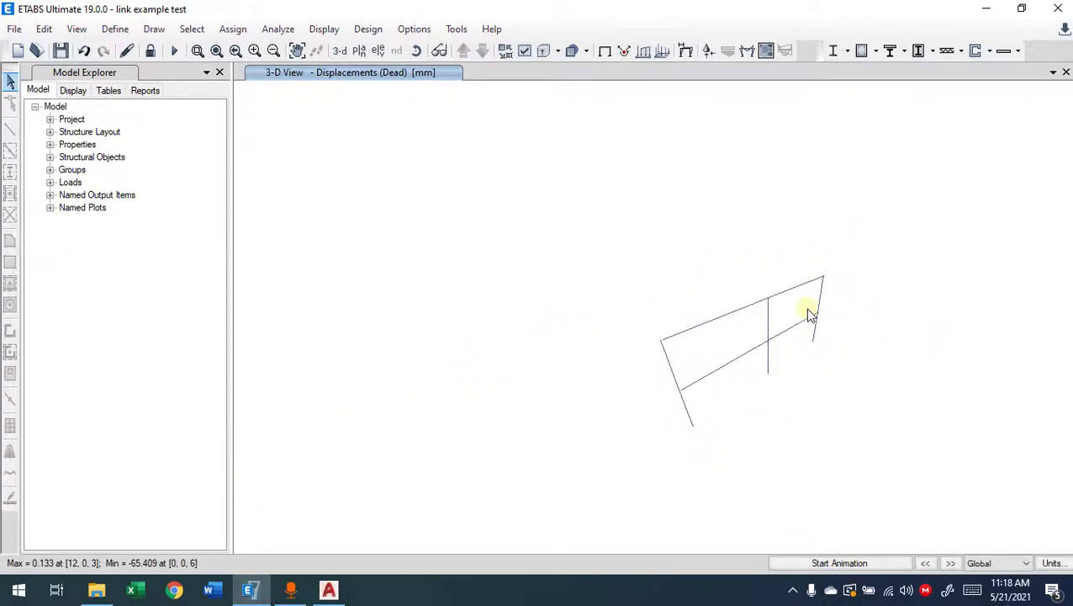
- Display the filled in-plane moment diagram of the frames for the Dead case in the 3-D view
click(740, 55)
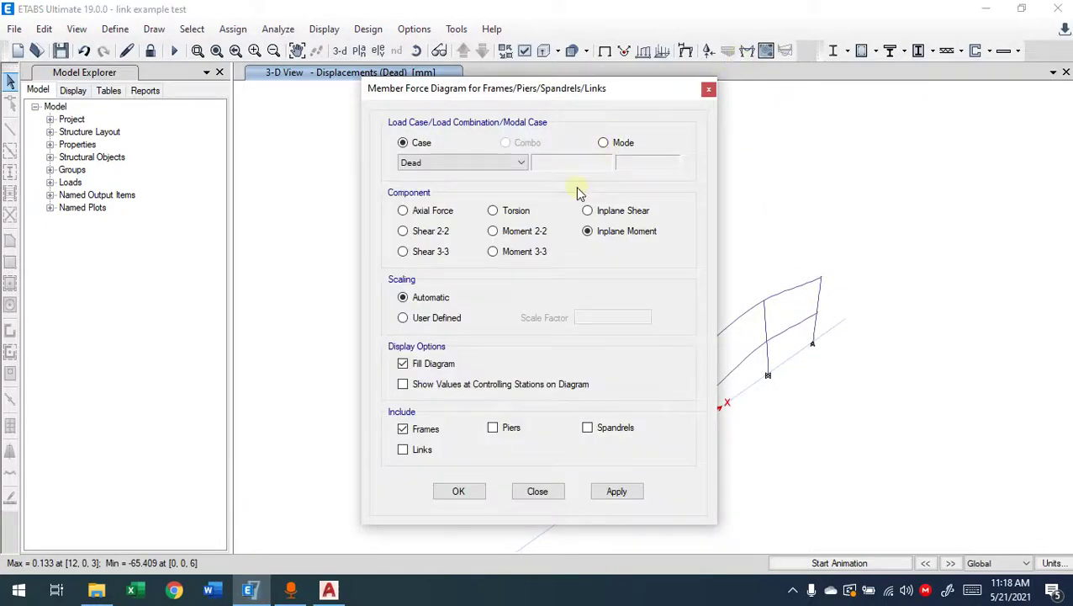
click(617, 491)
click(461, 492)
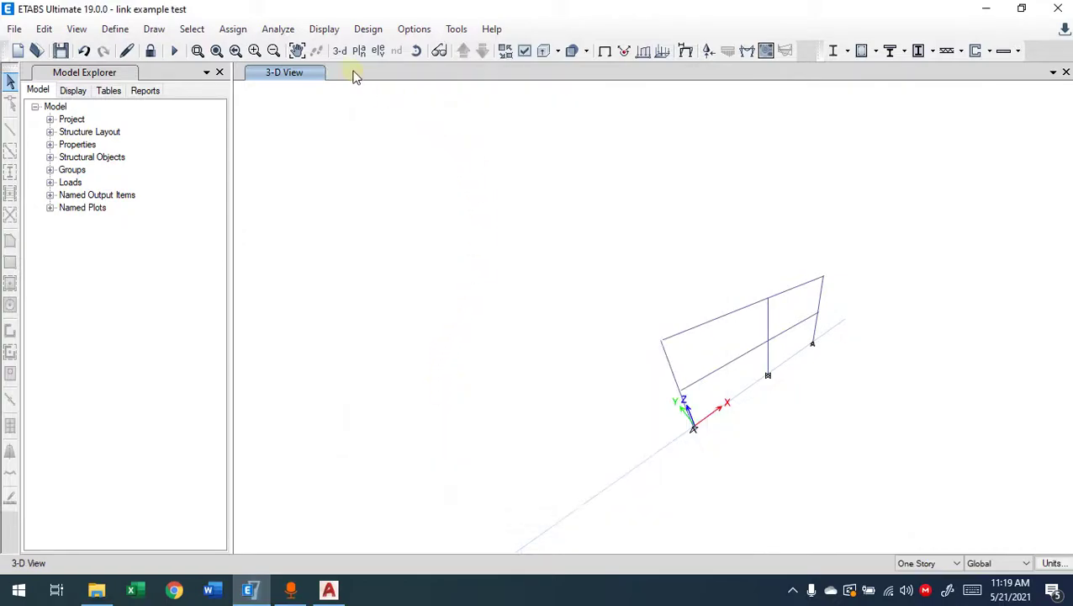
- Set the view to elevation G1 @ Y=0 m and display the frames' in-plane moment diagram for the Dead case
click(376, 51)
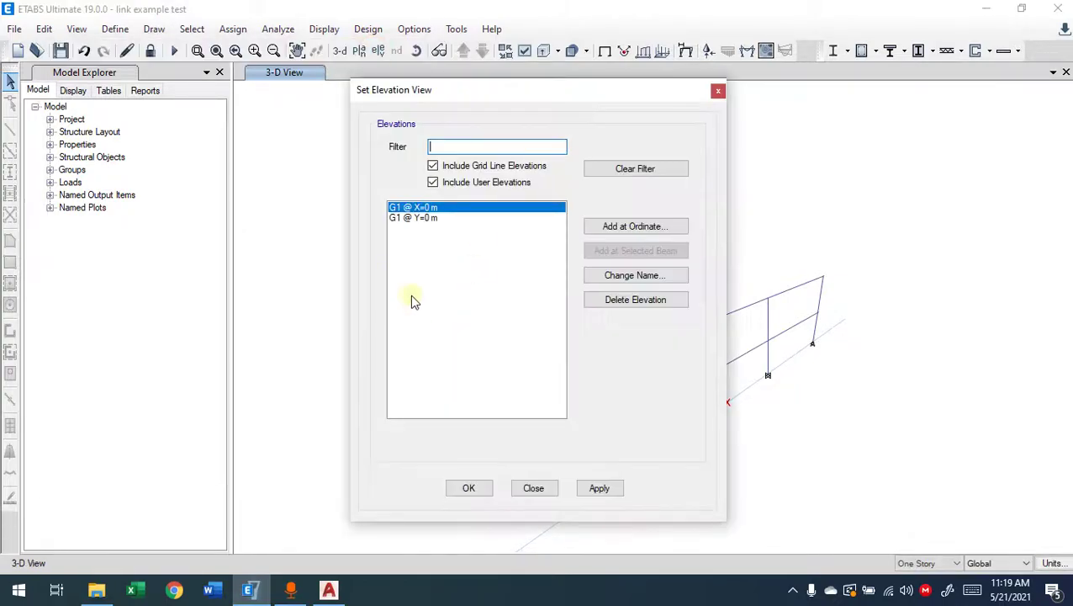
click(424, 217)
click(473, 487)
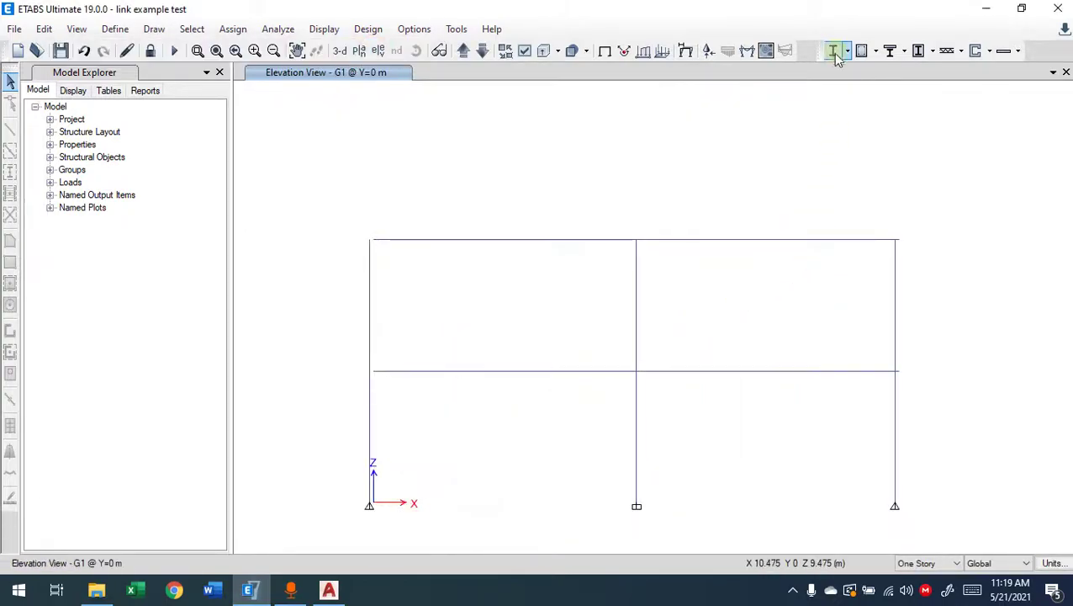
click(747, 50)
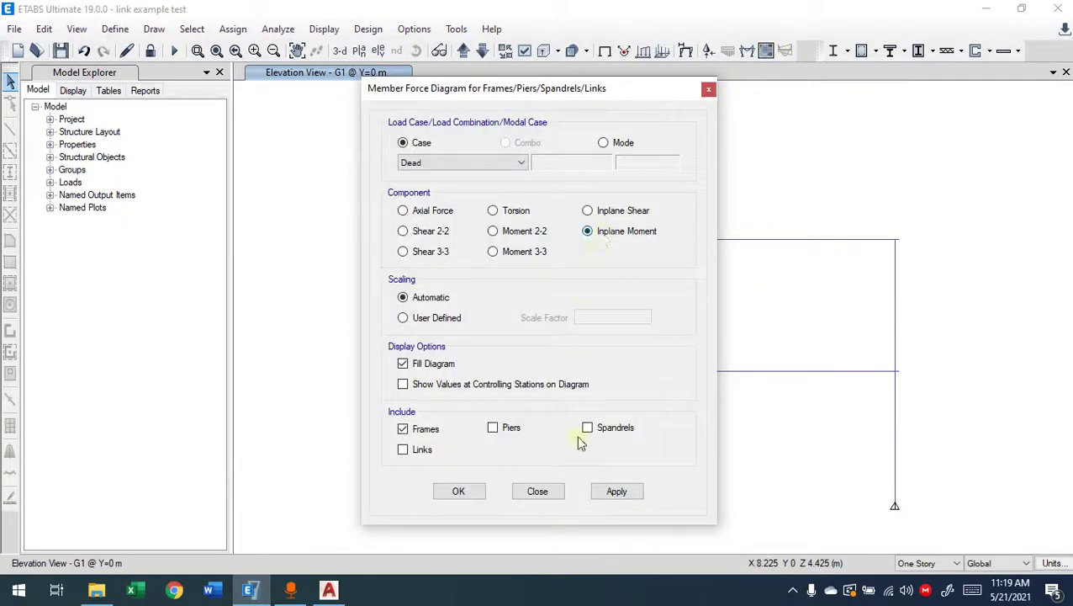
click(478, 495)
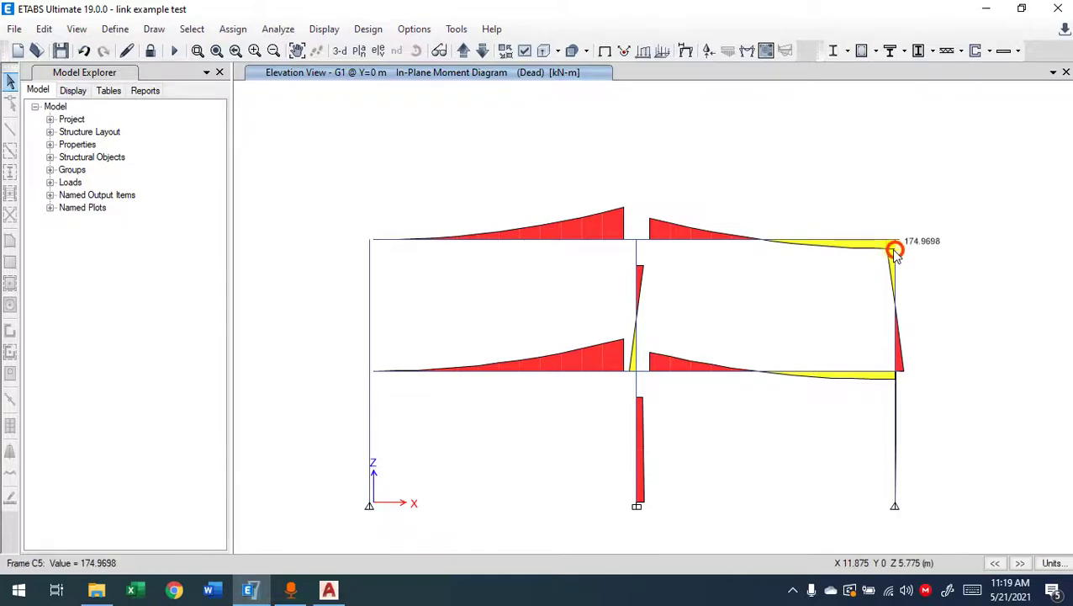
- Compare the beam and column moments at the Story2 joint of the end column farthest from the origin
scroll(900, 249, up, 4)
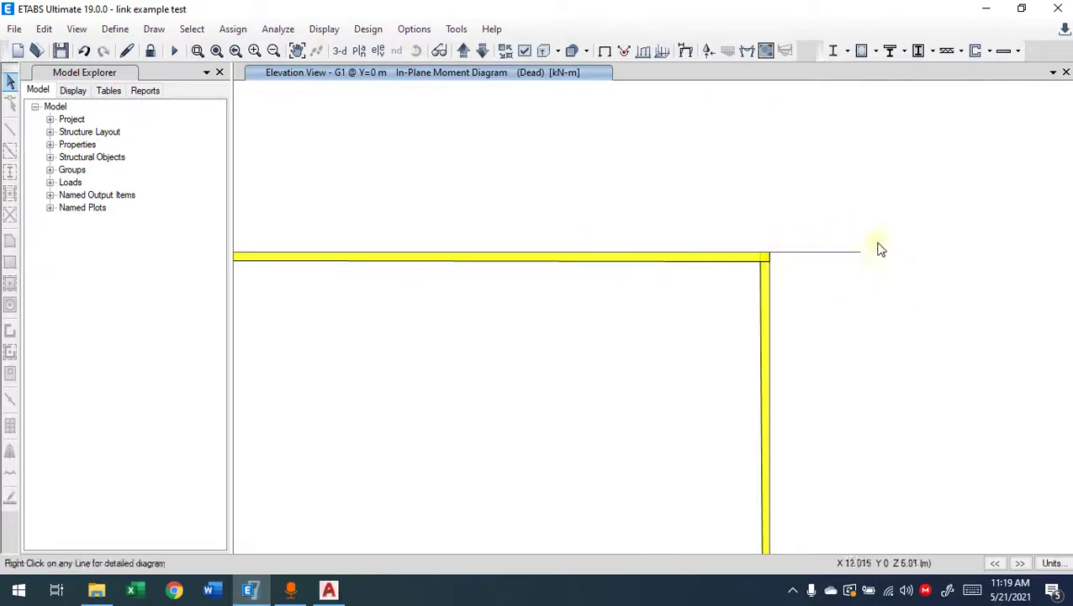
mouse_move(773, 252)
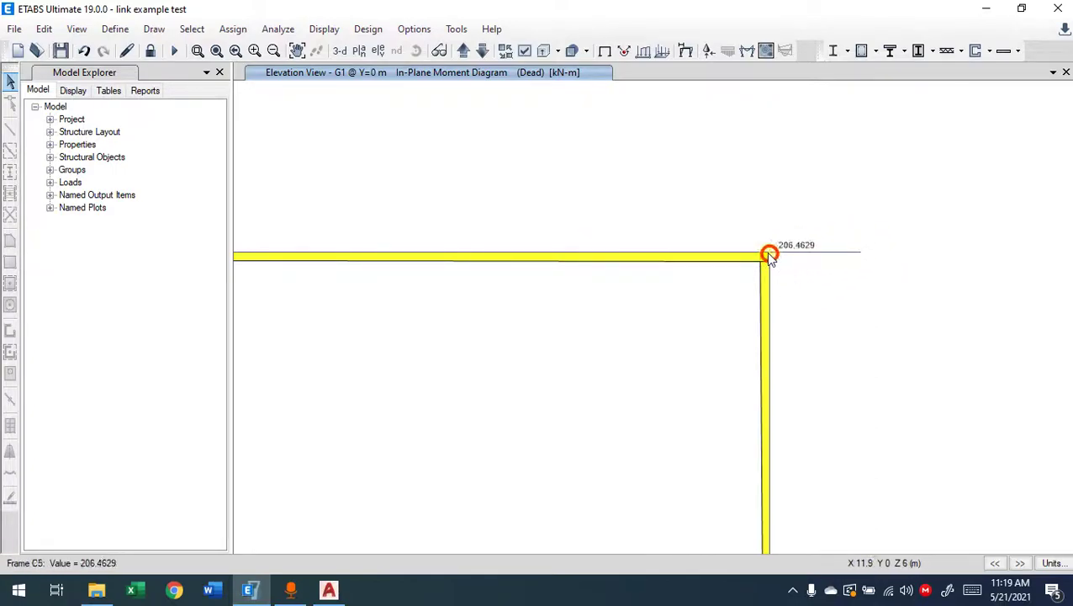
right_click(769, 256)
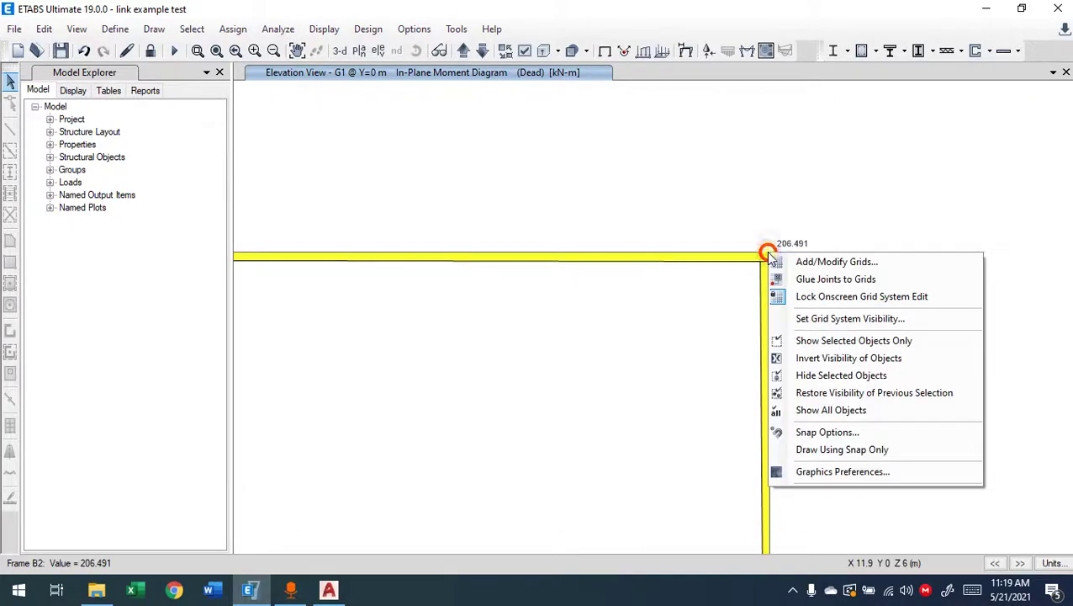
click(695, 299)
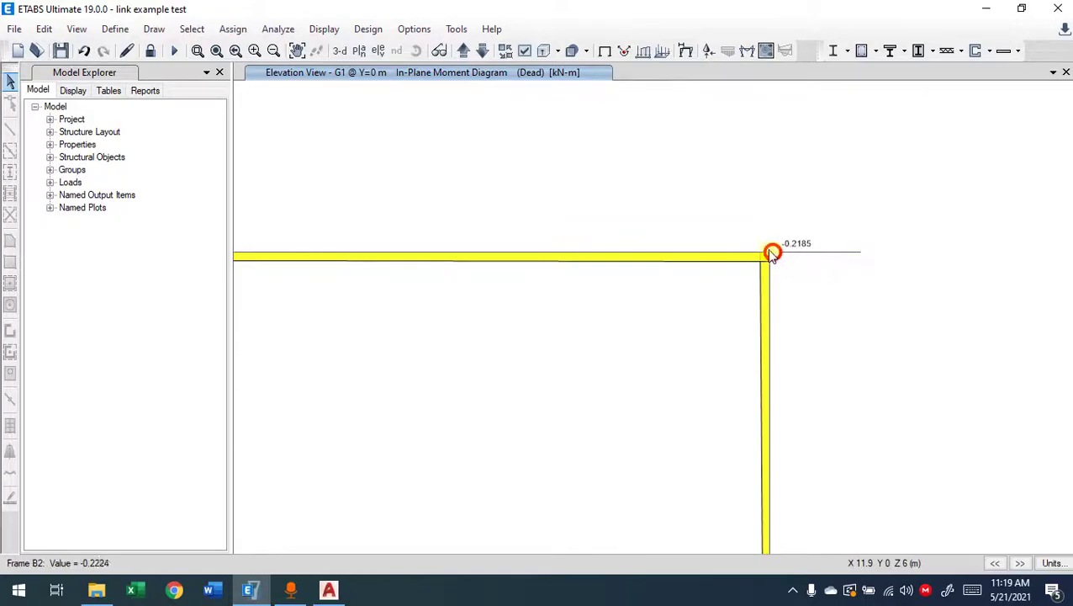
drag(778, 240, 759, 268)
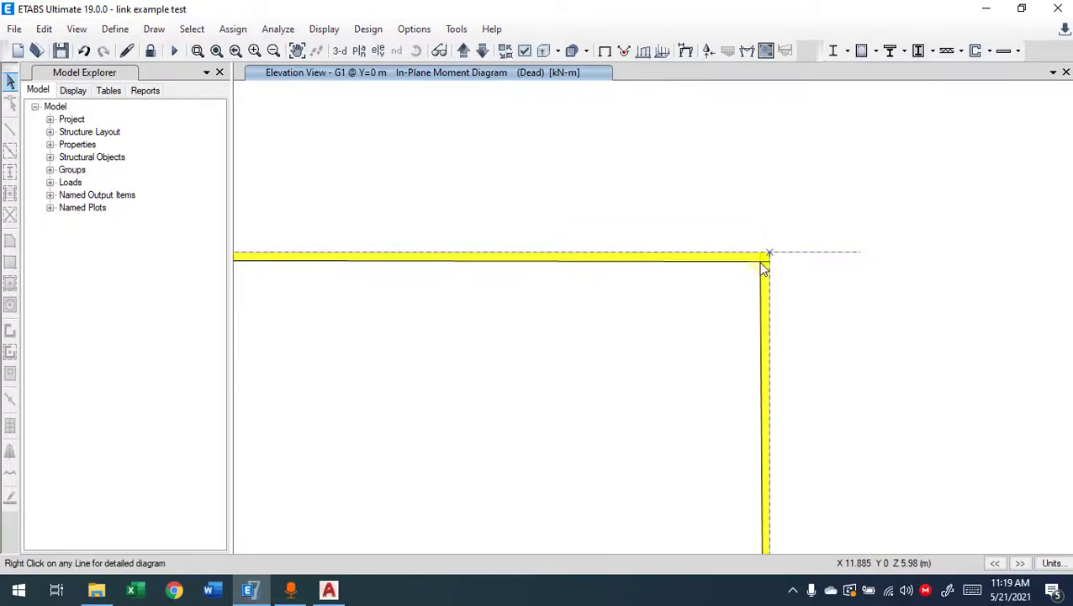
scroll(749, 267, down, 5)
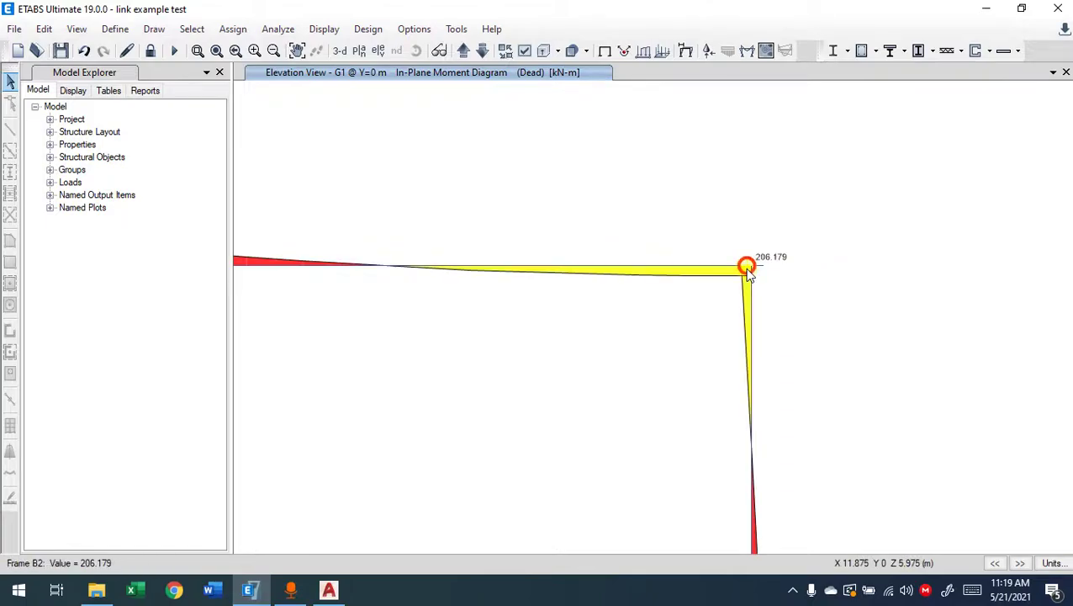
- Examine the moment diagram where the Story2 beam ends beside the offset column near the origin
middle_drag(647, 339, 1001, 199)
scroll(839, 227, down, 4)
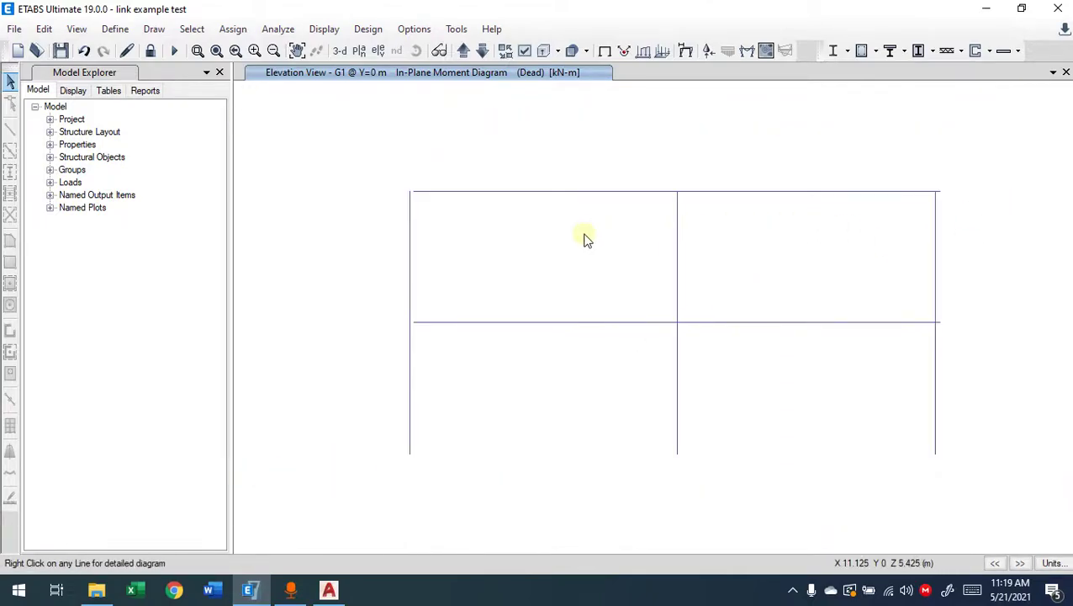
scroll(454, 192, up, 3)
drag(414, 189, 417, 192)
scroll(481, 223, down, 4)
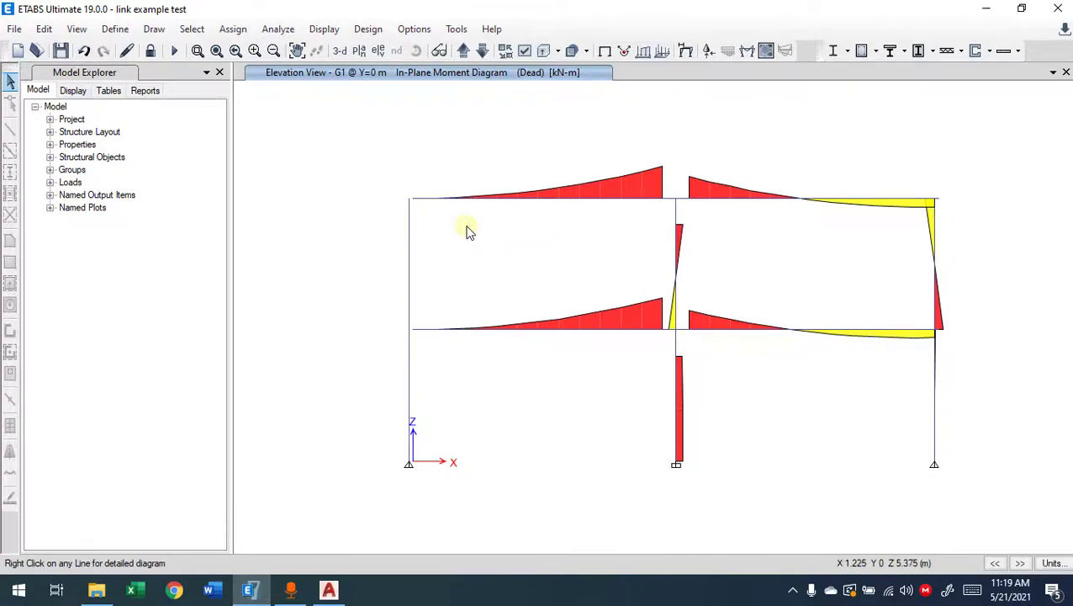
- Unlock the model and accept deleting the analysis results
click(150, 51)
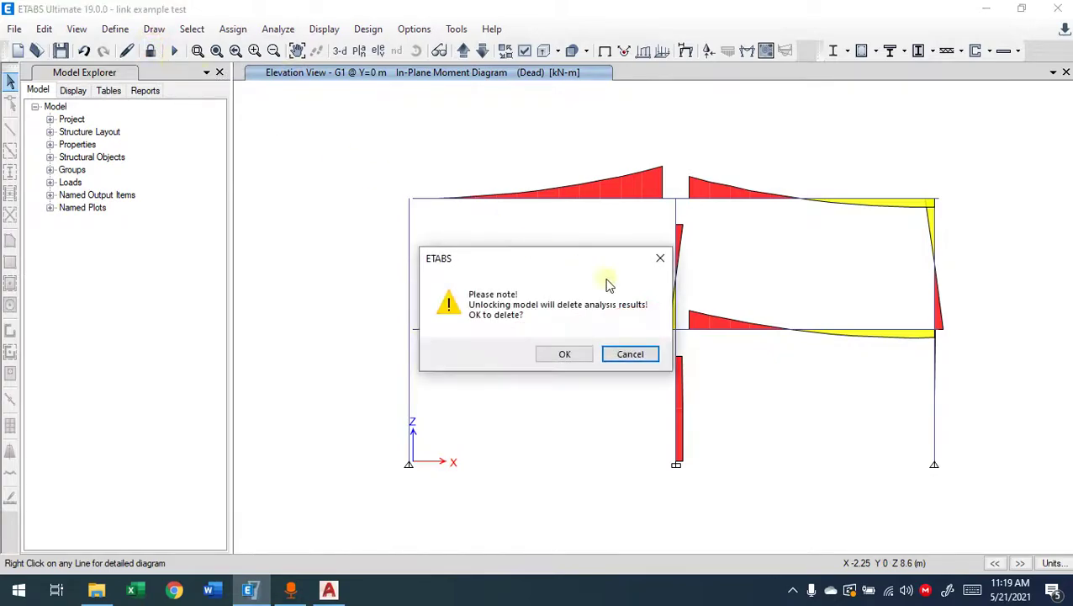
click(565, 354)
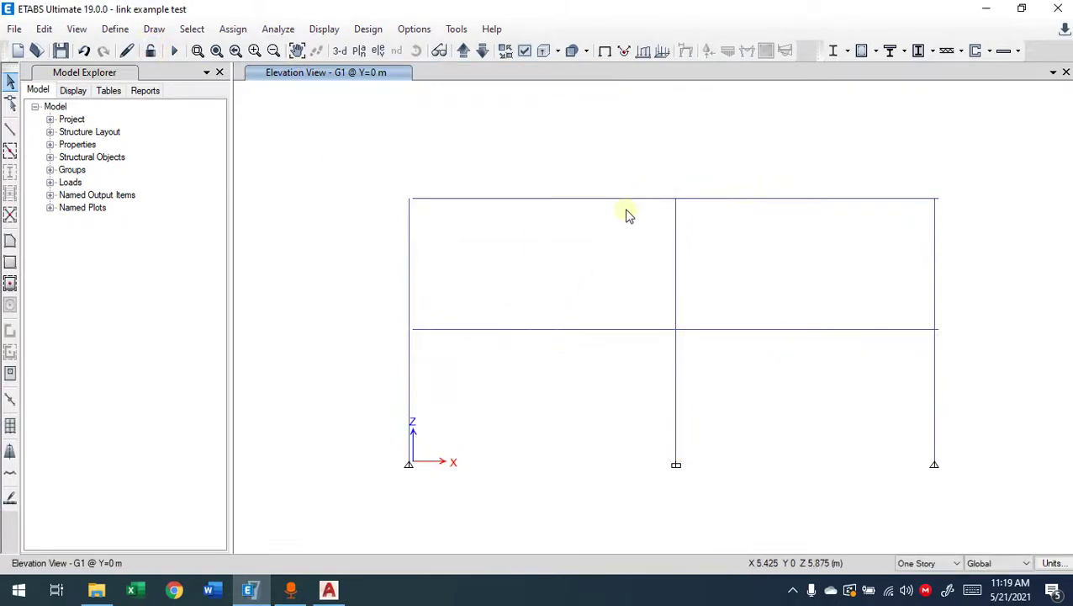
- Draw a Link1 link in the 3-D view from the top of the offset column near the origin to the Story2 beam end
scroll(429, 207, up, 3)
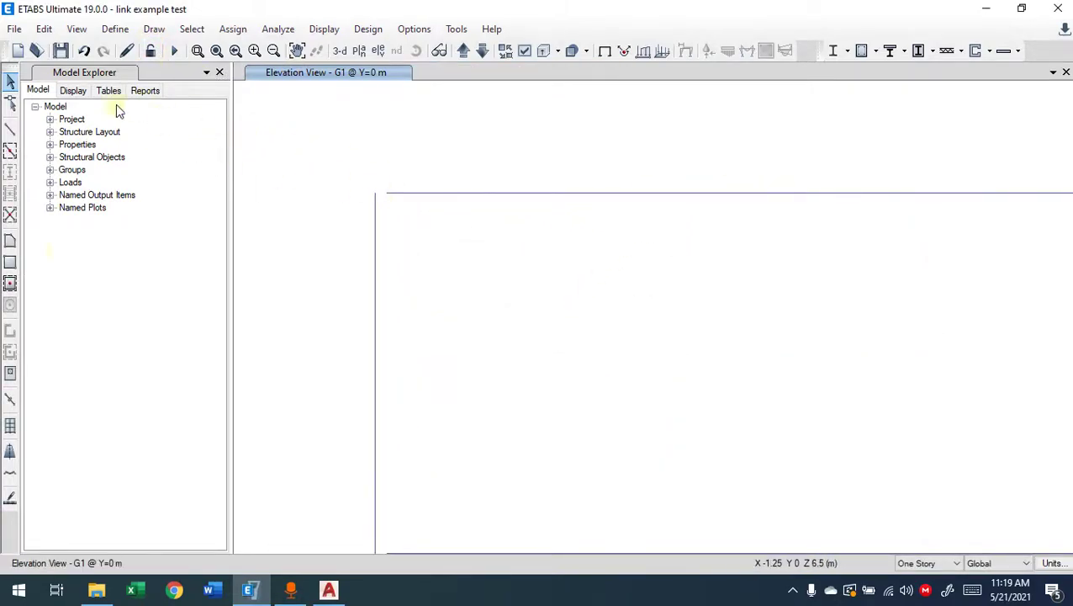
click(7, 399)
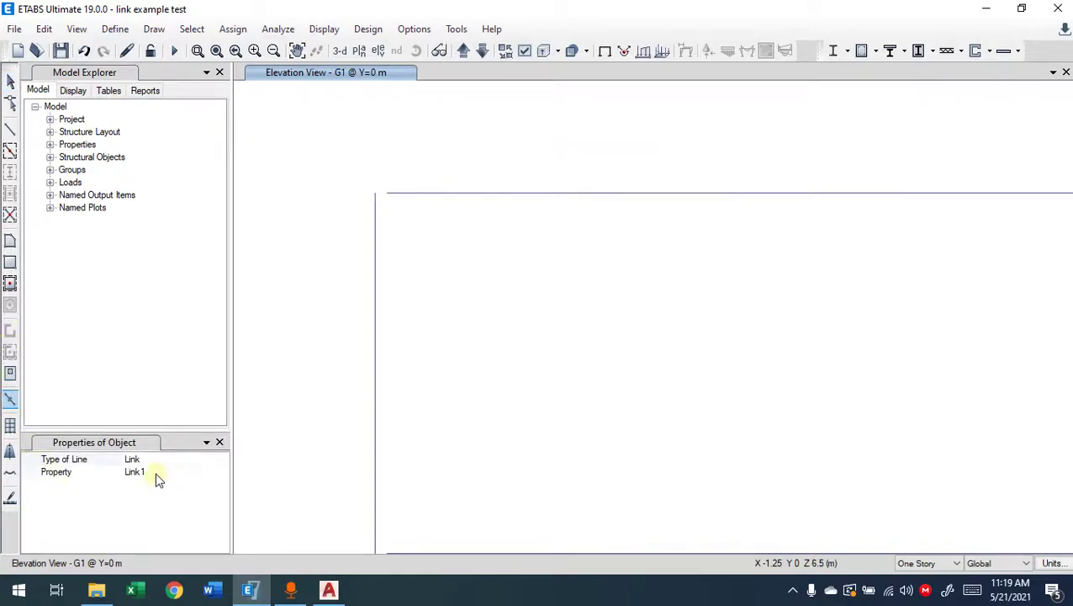
scroll(383, 207, up, 3)
click(361, 173)
click(343, 52)
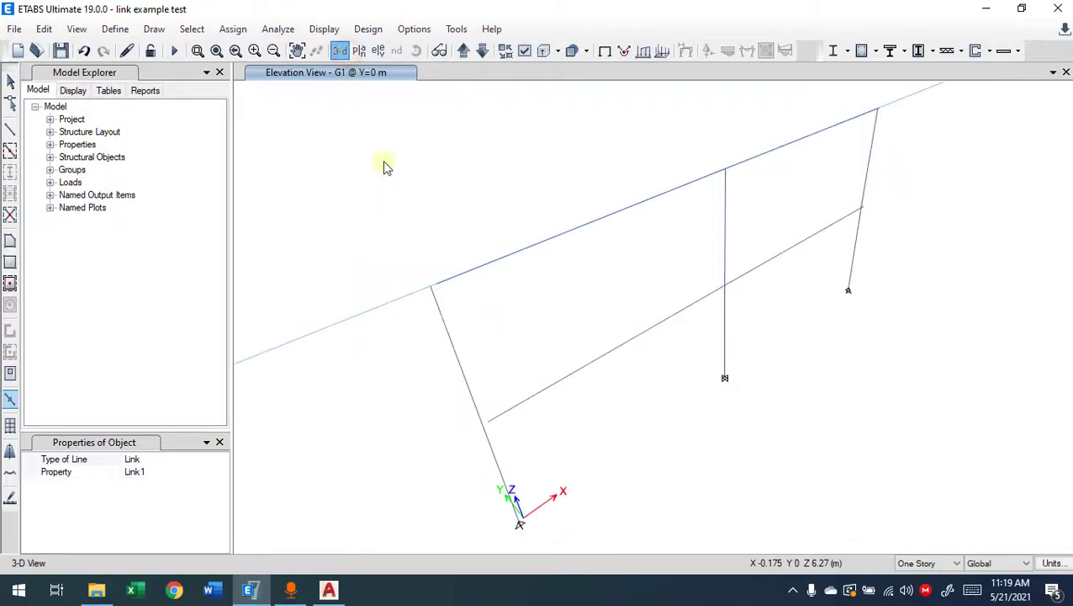
scroll(372, 153, up, 3)
click(330, 167)
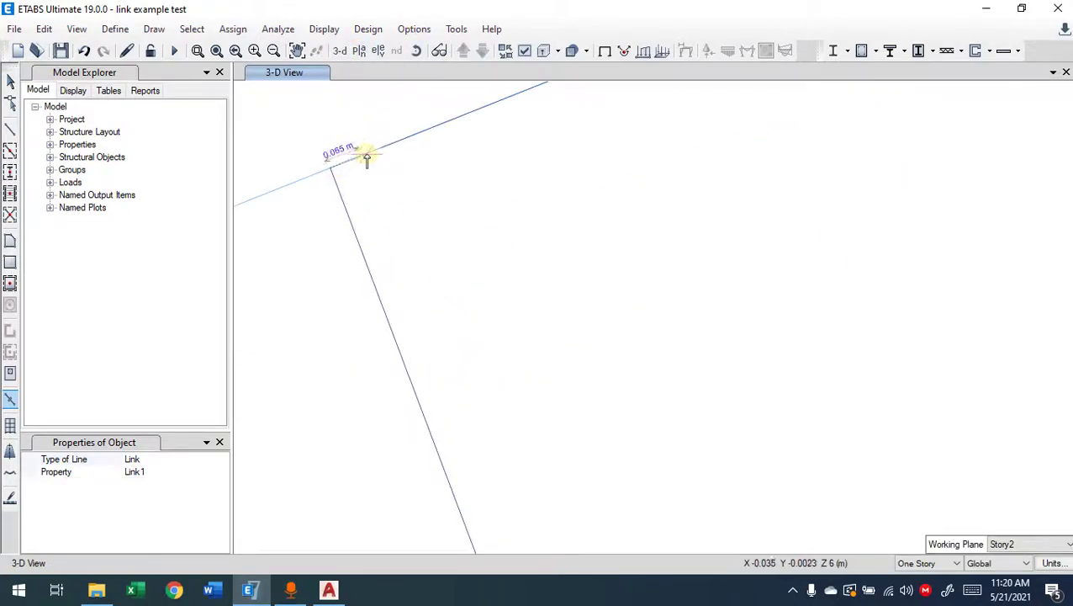
click(384, 148)
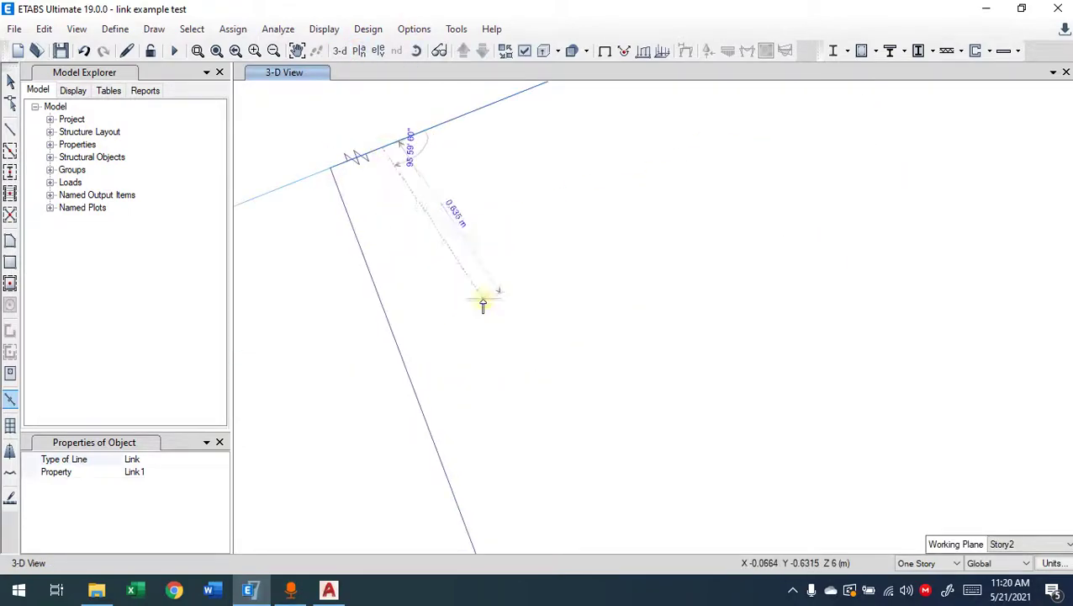
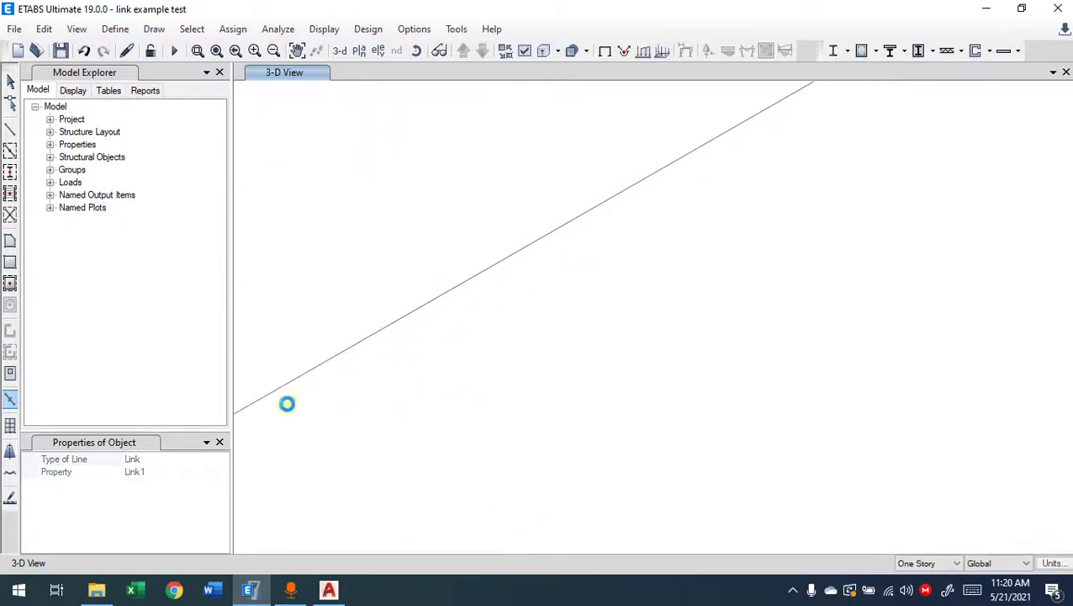
scroll(587, 328, up, 10)
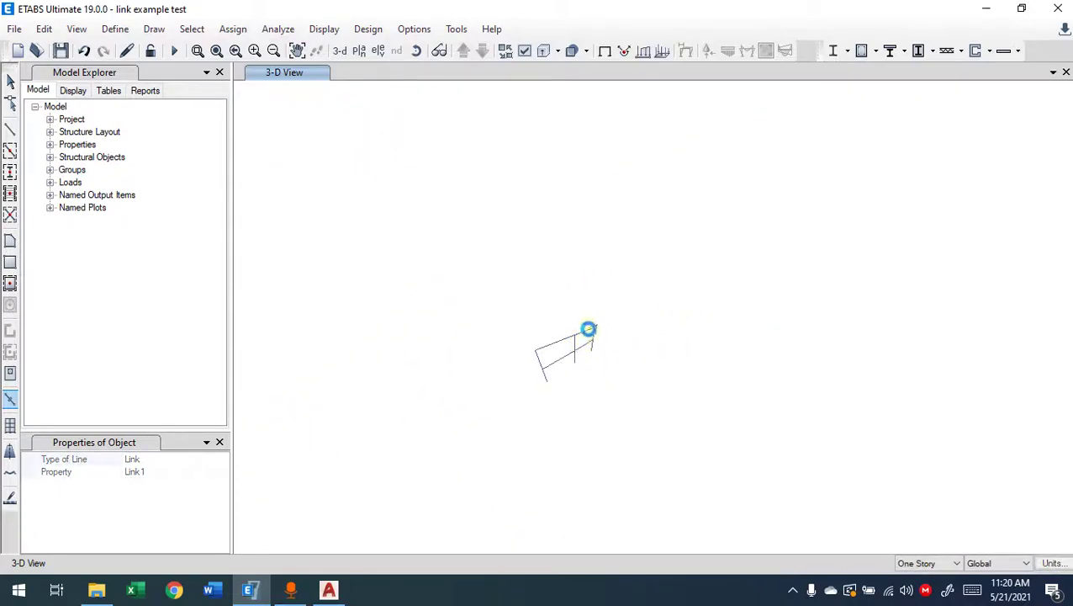
- Draw a Link1 link between the Story2 beam end and the top of the end column farthest from the origin
middle_drag(668, 263, 378, 392)
scroll(417, 299, up, 3)
middle_drag(434, 337, 570, 265)
click(597, 227)
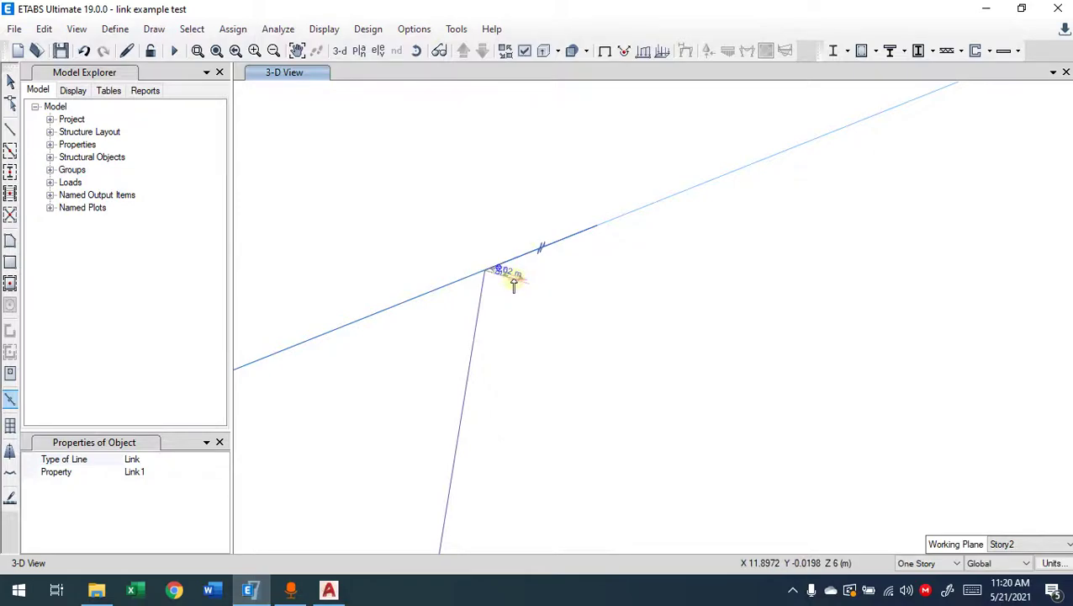
key(Escape)
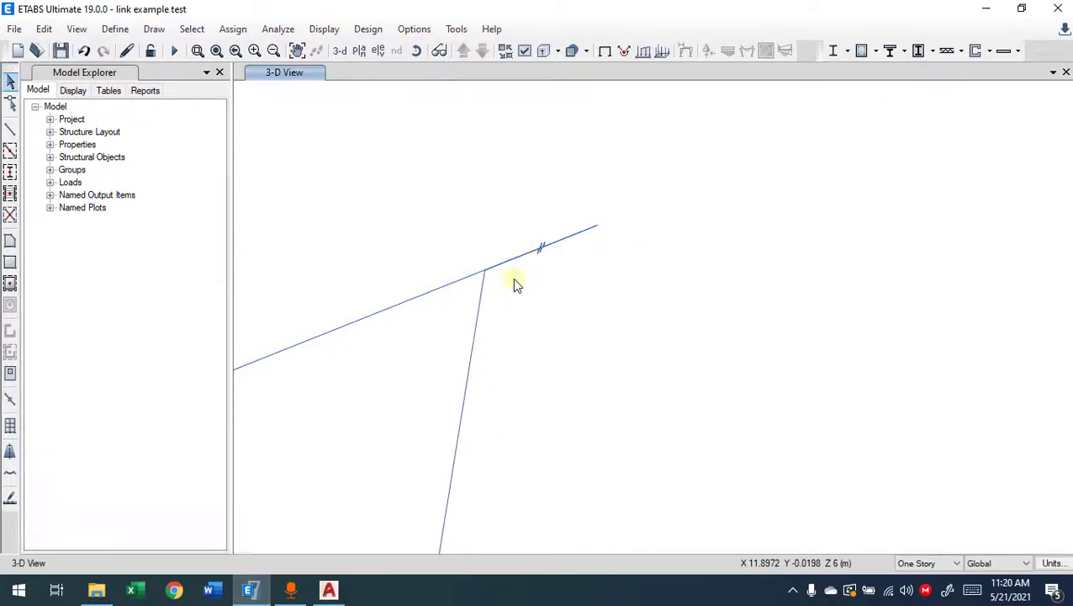
- Divide the beams at the end column farthest from the origin by breaking them at intersections with the selected frames and joints
click(514, 261)
click(484, 272)
middle_drag(551, 486, 706, 268)
scroll(703, 271, down, 3)
scroll(685, 400, up, 2)
scroll(664, 463, down, 4)
middle_drag(690, 407, 670, 121)
drag(594, 365, 553, 409)
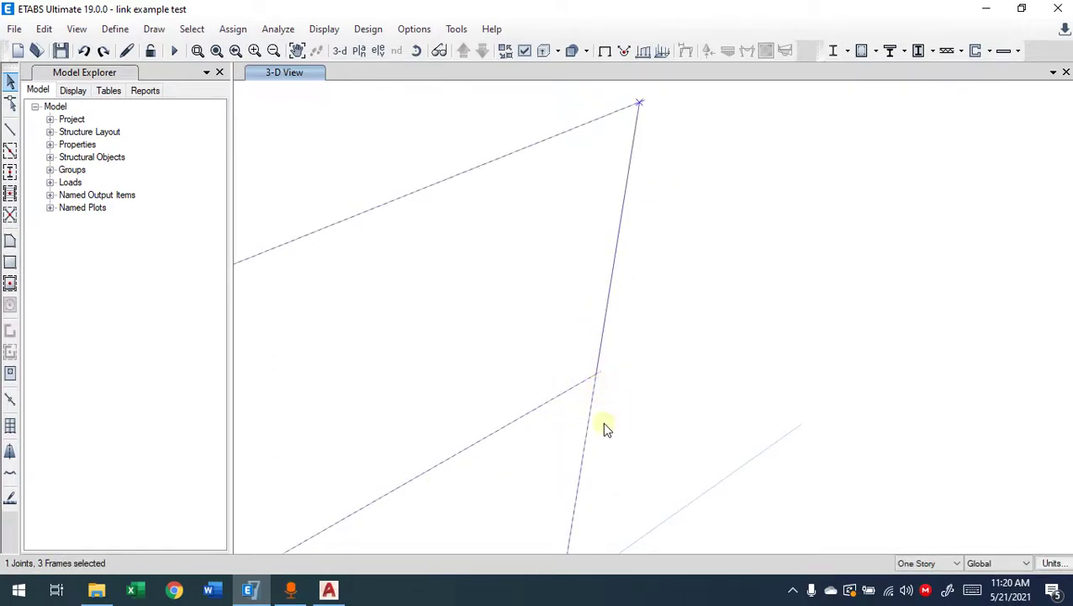
scroll(606, 369, up, 3)
drag(594, 357, 556, 423)
click(533, 404)
middle_drag(435, 281, 486, 517)
scroll(486, 480, down, 3)
click(42, 28)
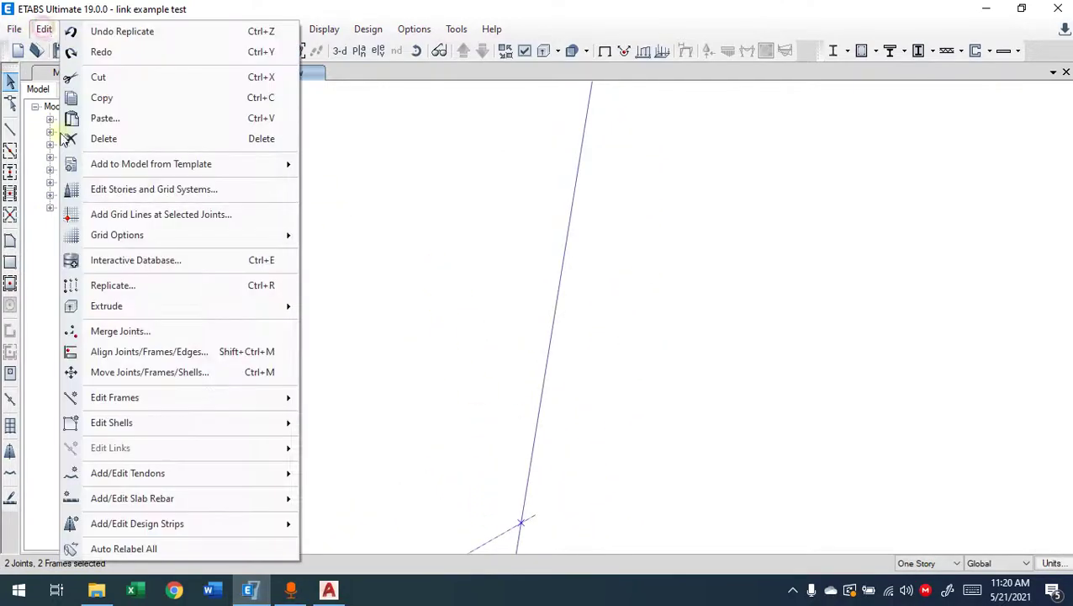
mouse_move(187, 397)
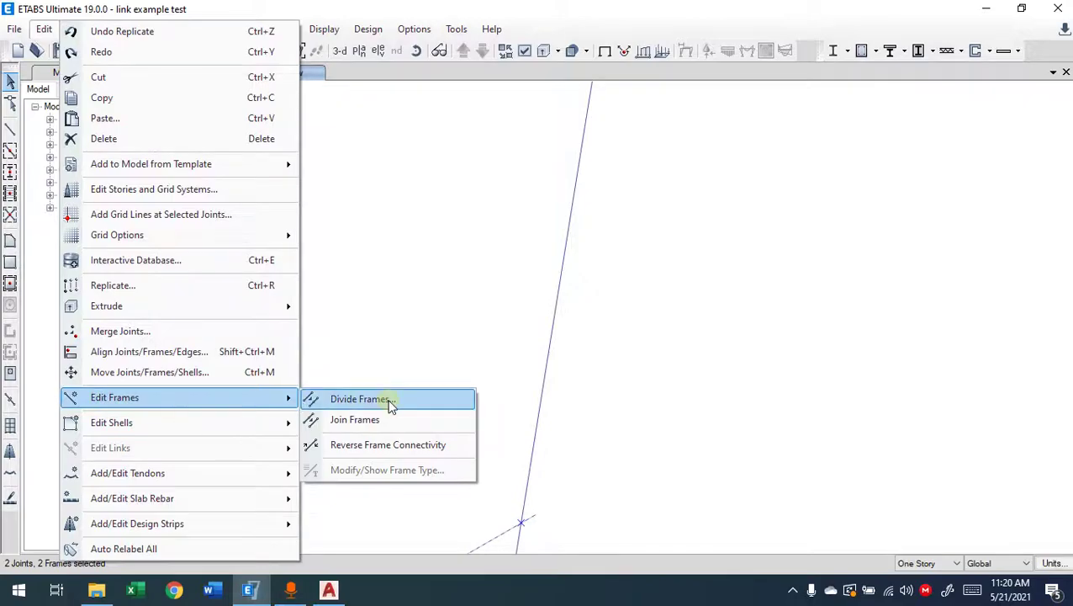
click(389, 401)
click(698, 363)
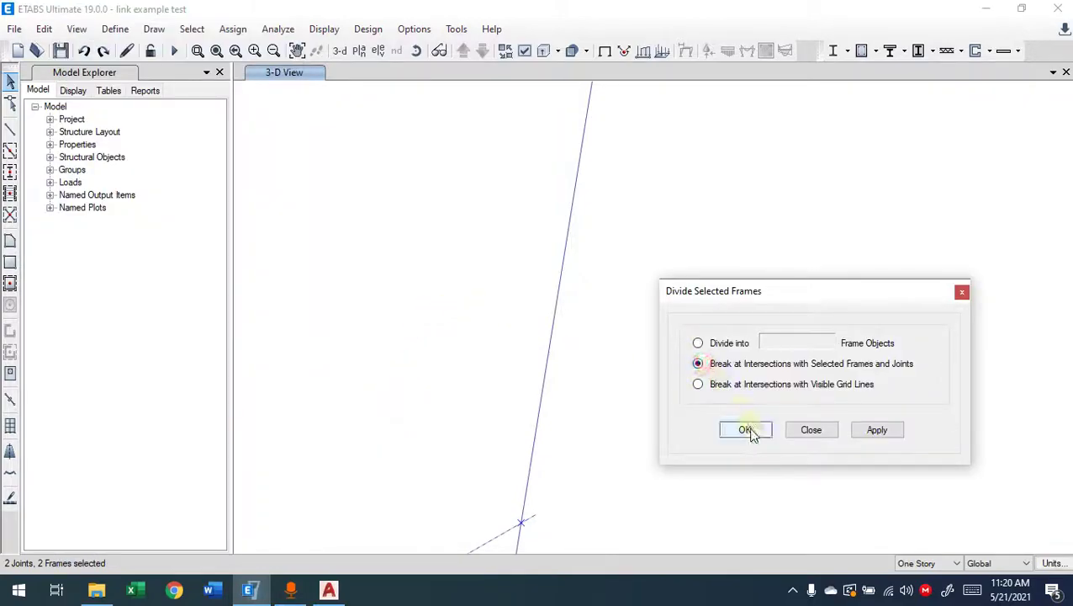
click(745, 429)
- Delete the short beam ends projecting past that far end column at Story1 and Story2
click(536, 515)
click(540, 515)
key(Delete)
middle_drag(705, 329, 675, 475)
scroll(683, 456, down, 1)
scroll(616, 245, down, 4)
middle_drag(614, 245, 566, 369)
middle_drag(620, 174, 565, 393)
click(519, 433)
key(Delete)
- Review the joint restraint options for the Story1 and Story2 joints of the far end column without assigning any
scroll(508, 445, up, 3)
middle_drag(505, 420, 608, 292)
middle_drag(597, 351, 609, 249)
middle_drag(598, 430, 637, 221)
scroll(635, 231, down, 2)
scroll(613, 387, down, 2)
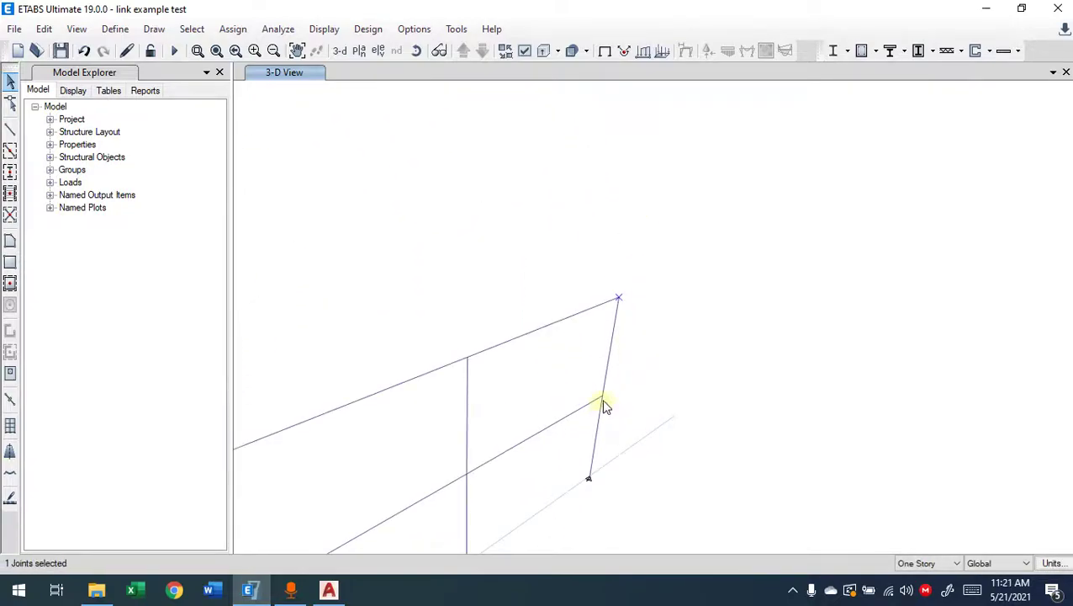
click(603, 396)
click(222, 29)
mouse_move(290, 53)
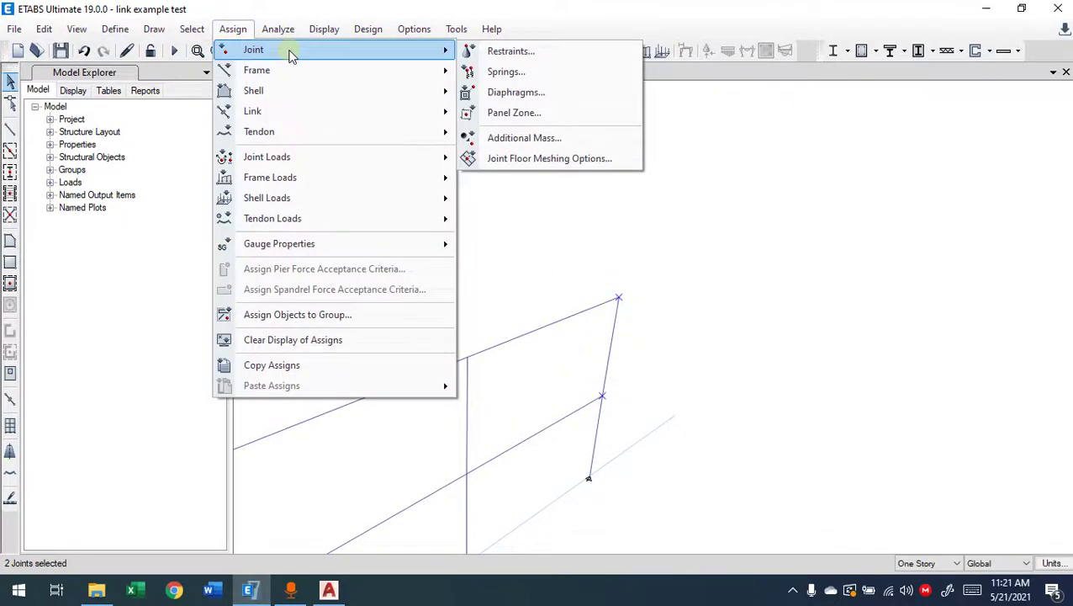
click(535, 53)
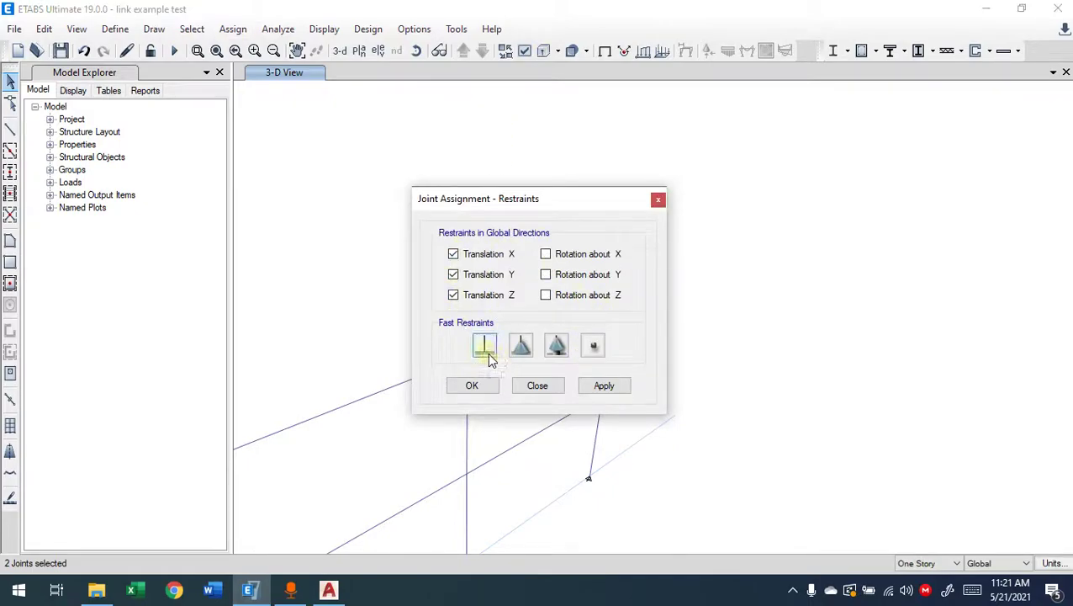
click(561, 392)
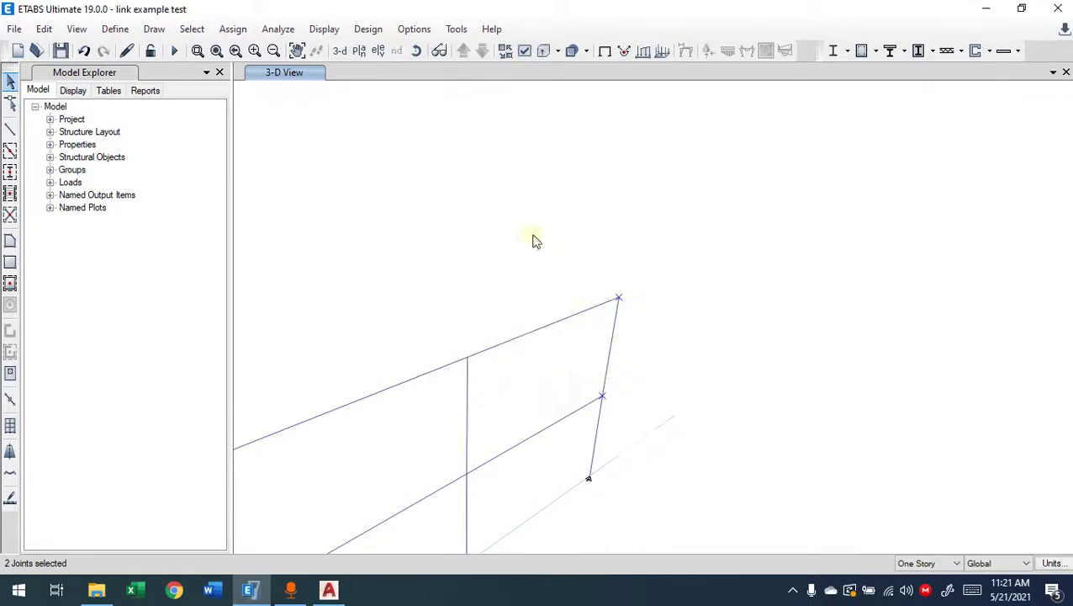
click(233, 29)
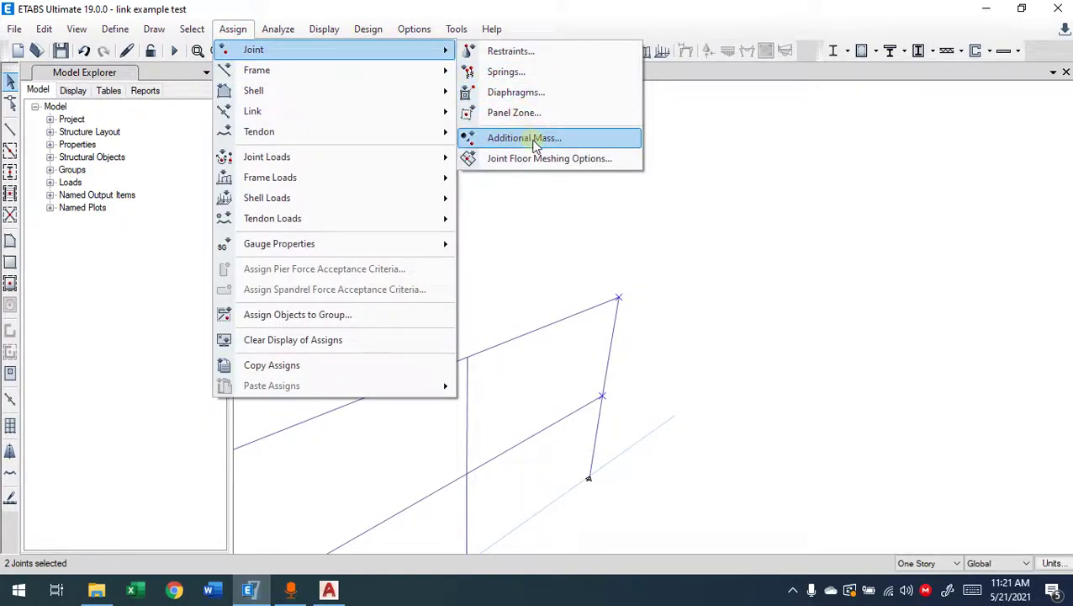
click(645, 271)
key(Escape)
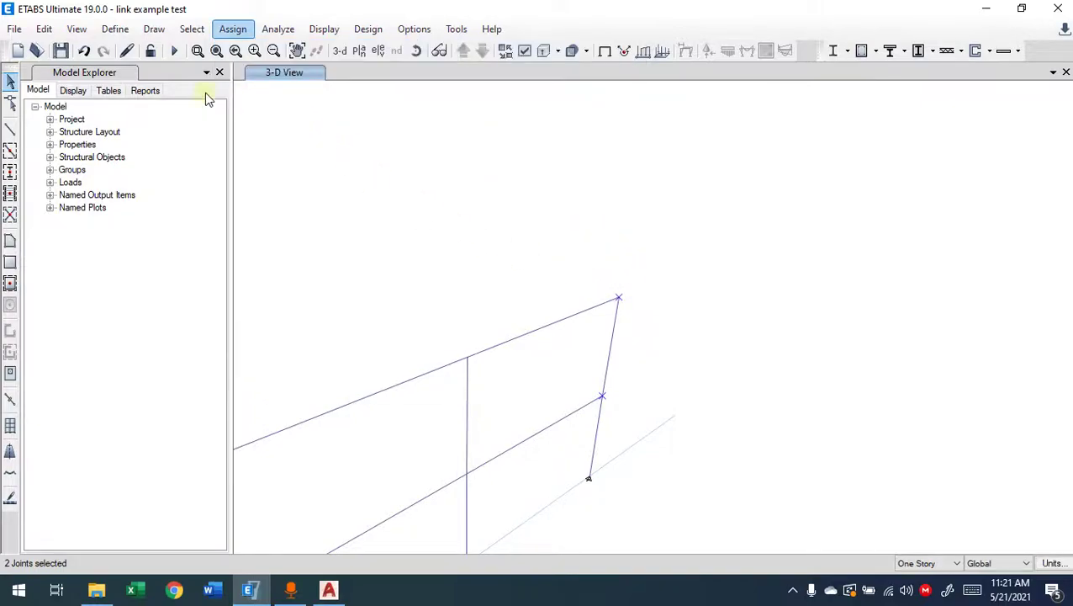
- Run the analysis and show the Dead load displacements in elevation view G1
click(174, 51)
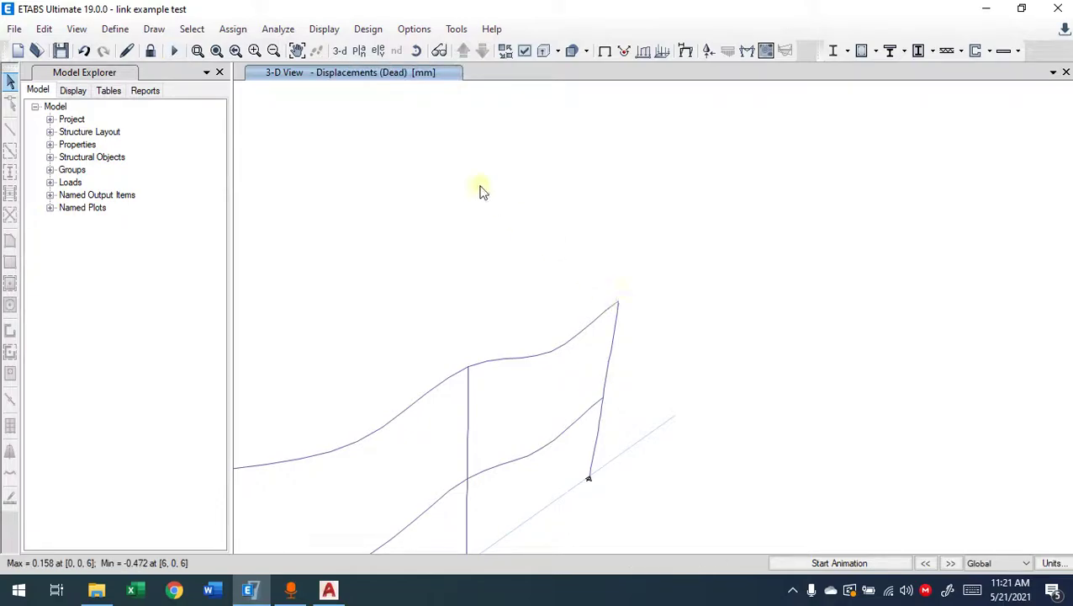
click(377, 51)
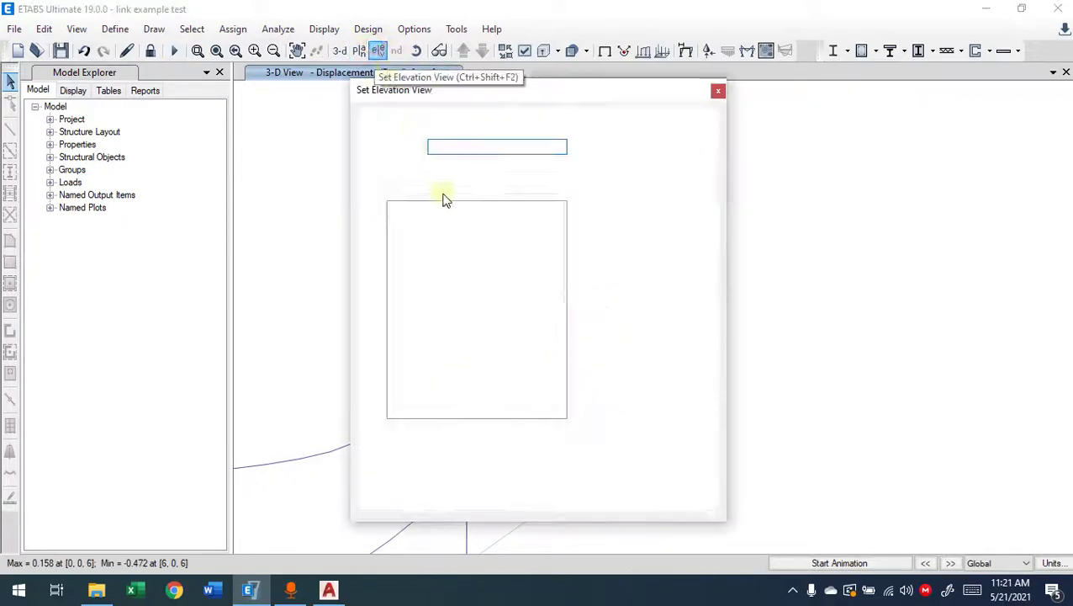
click(433, 217)
click(599, 488)
click(471, 489)
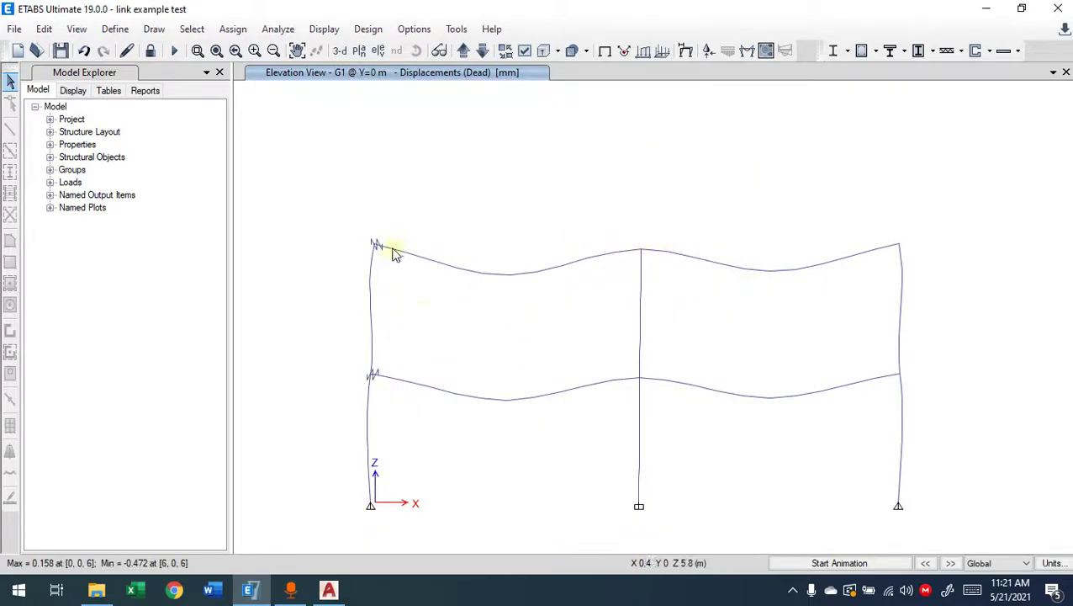
mouse_move(901, 248)
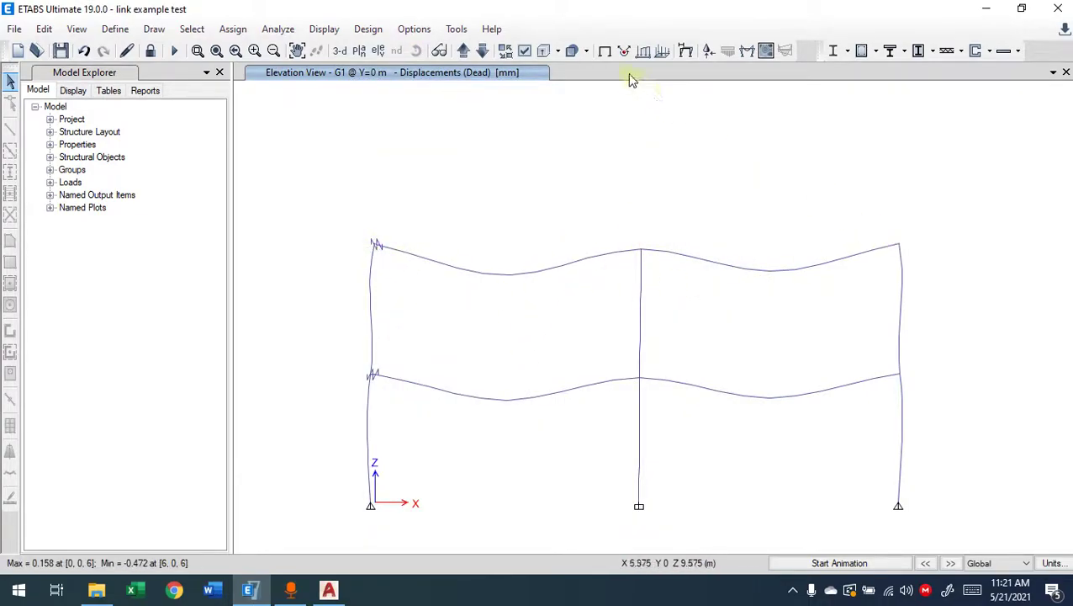
click(685, 51)
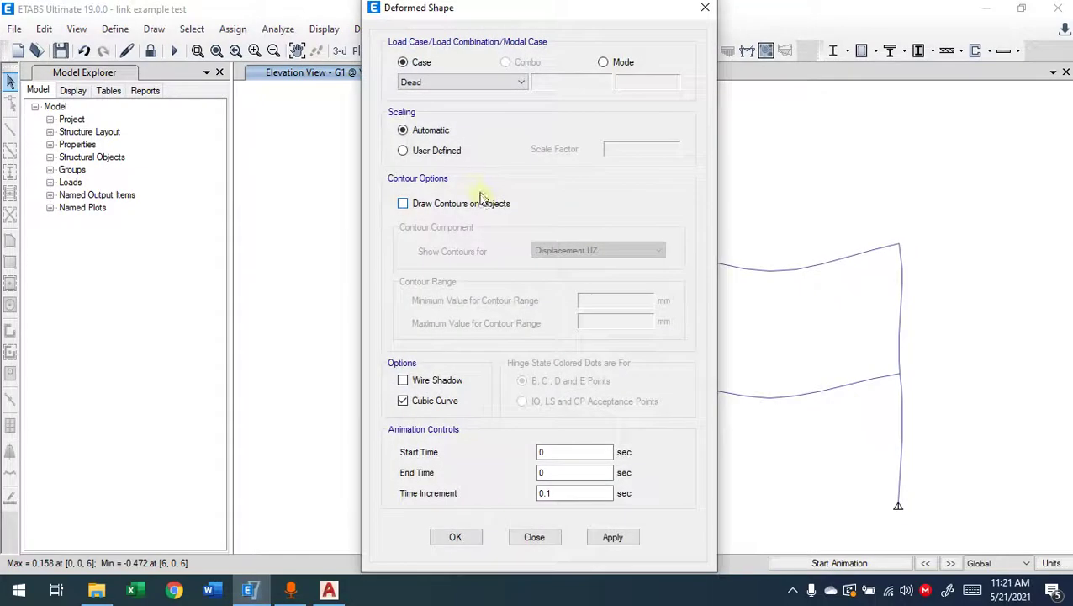
click(523, 539)
click(536, 538)
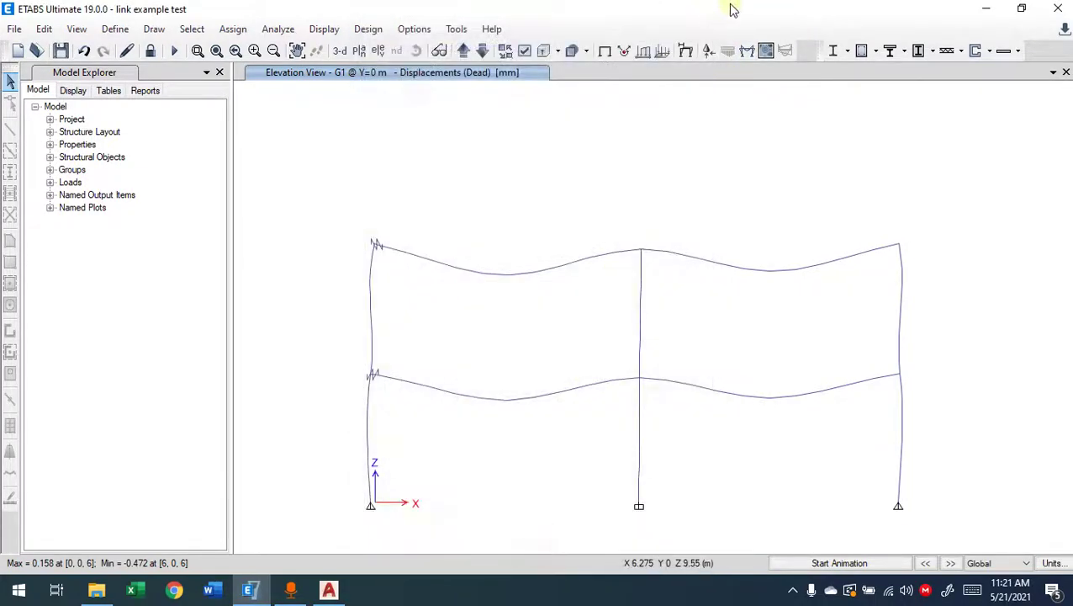
- Display the filled Moment 3-3 diagram of the frames for the Dead case in elevation G1
click(744, 52)
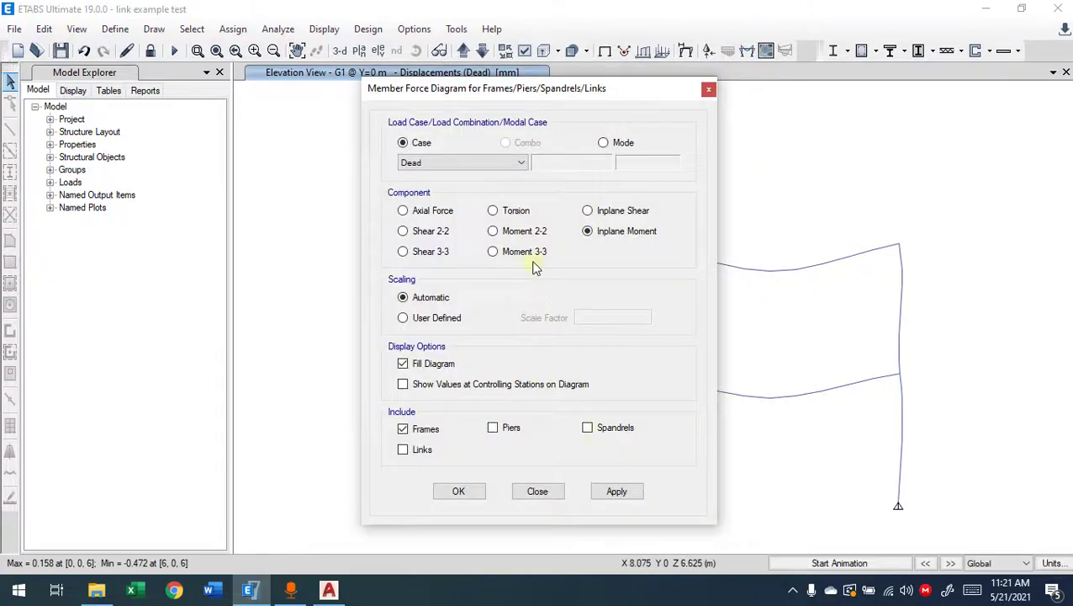
click(619, 491)
click(457, 490)
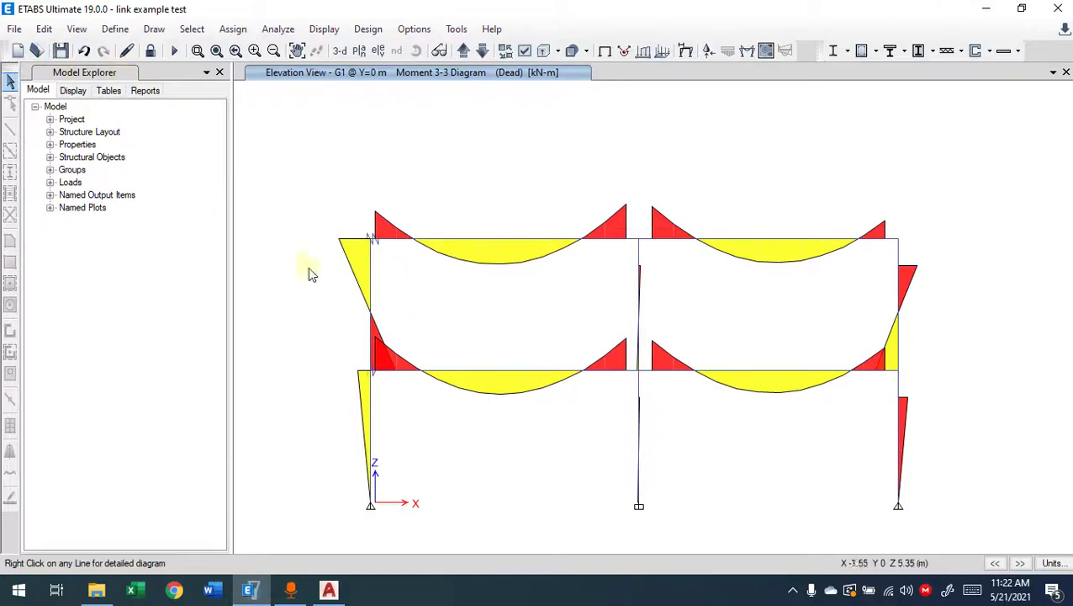
- Save the model and open the model file named test from the Desktop
key(ctrl+s)
click(19, 50)
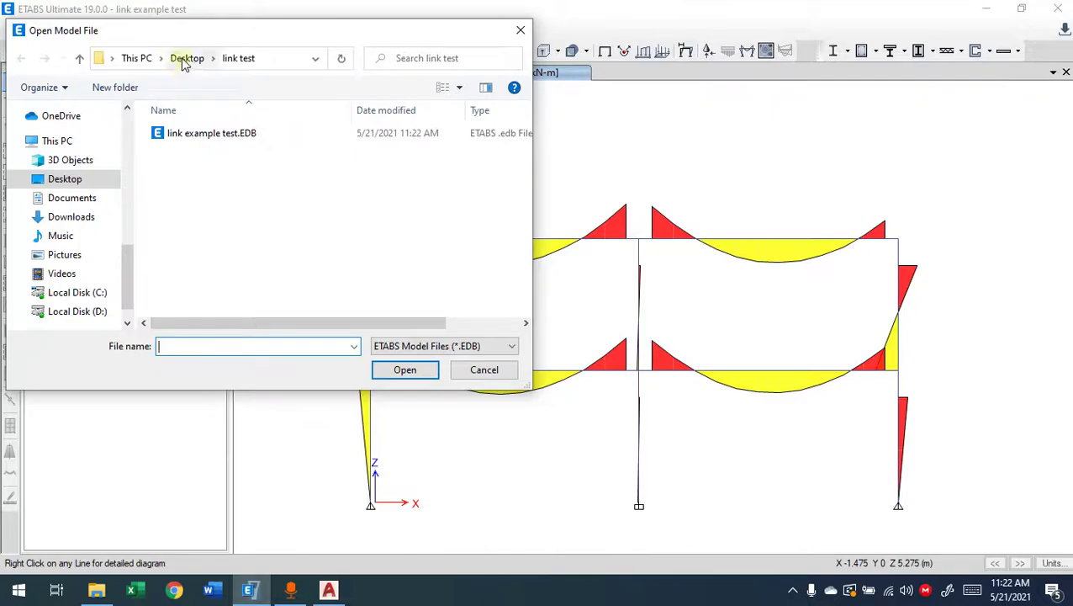
click(186, 59)
scroll(210, 253, down, 2)
click(185, 280)
click(410, 370)
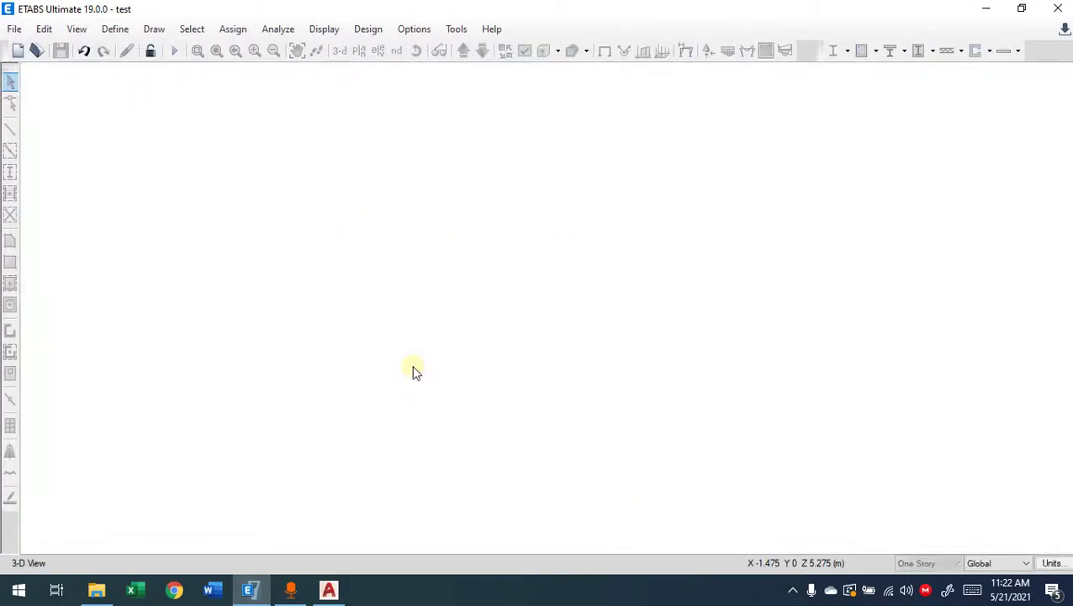
- Show the Top of First Floor plan and delete the extra beam parallel to grid B between grids 1 and 3
scroll(421, 187, up, 5)
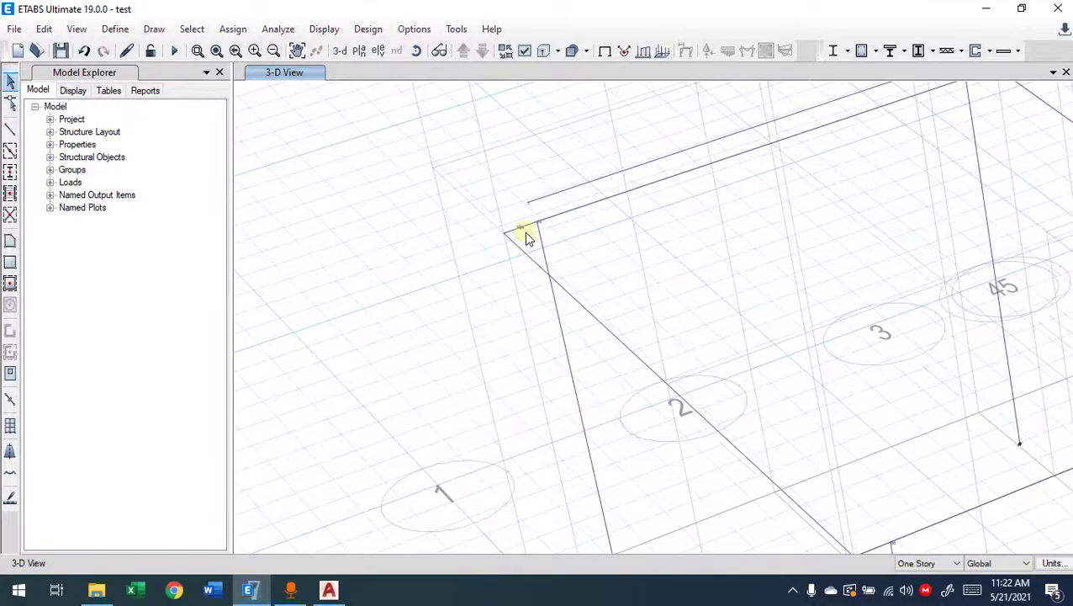
middle_drag(781, 252, 664, 423)
scroll(663, 424, down, 3)
middle_drag(786, 402, 602, 440)
click(607, 351)
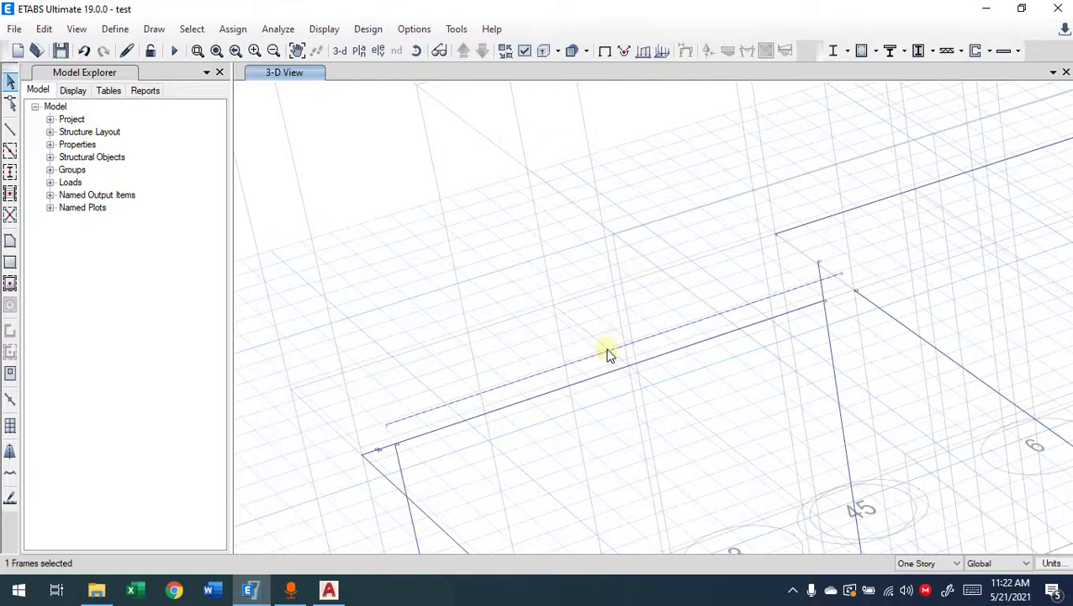
click(359, 51)
click(461, 254)
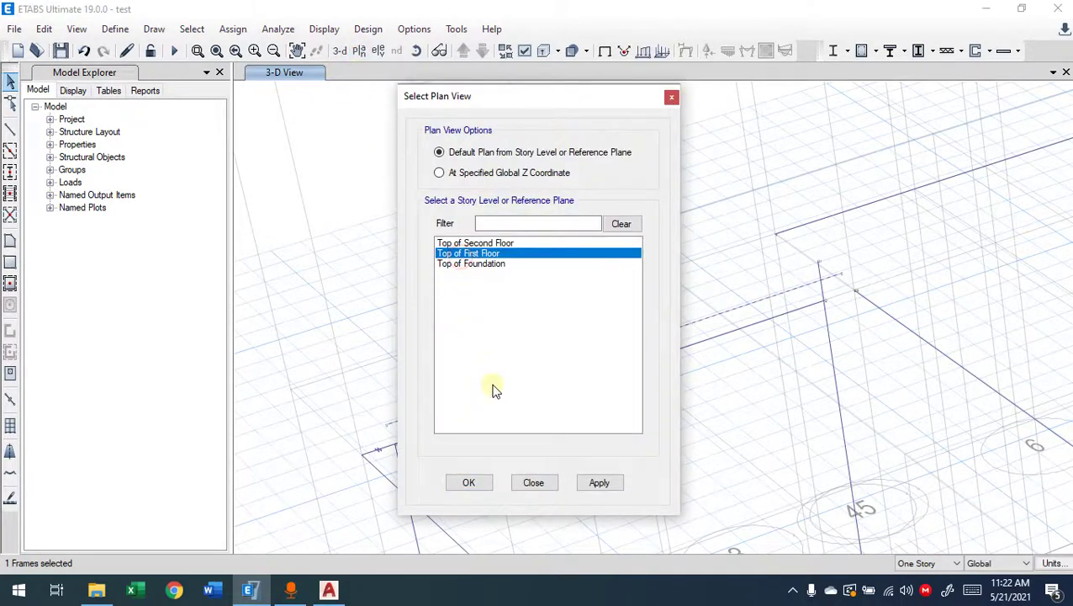
click(469, 481)
scroll(589, 259, up, 5)
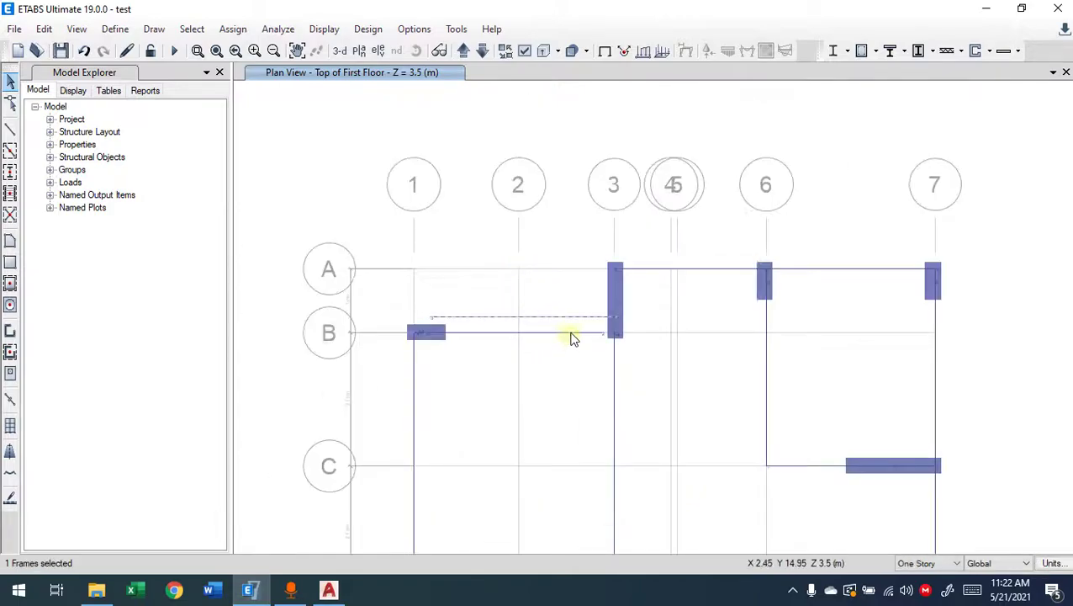
key(Delete)
- Draw two Regid links in the 3-D view, from the grid A beam end at grid 3 to the column top and on to the grid B beam end
middle_drag(519, 365, 453, 346)
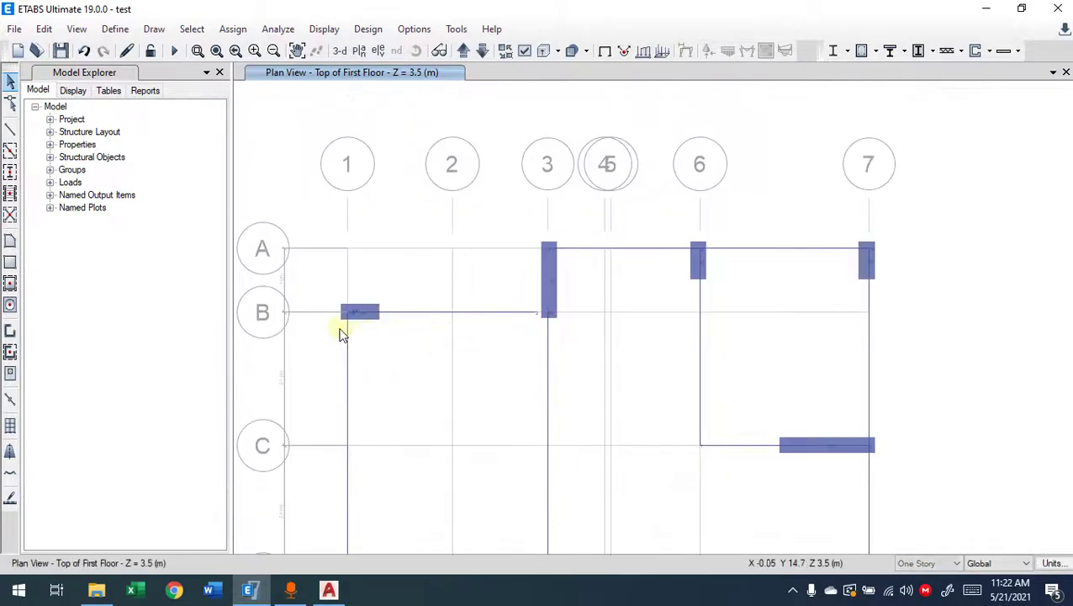
scroll(340, 334, up, 3)
middle_drag(925, 323, 745, 345)
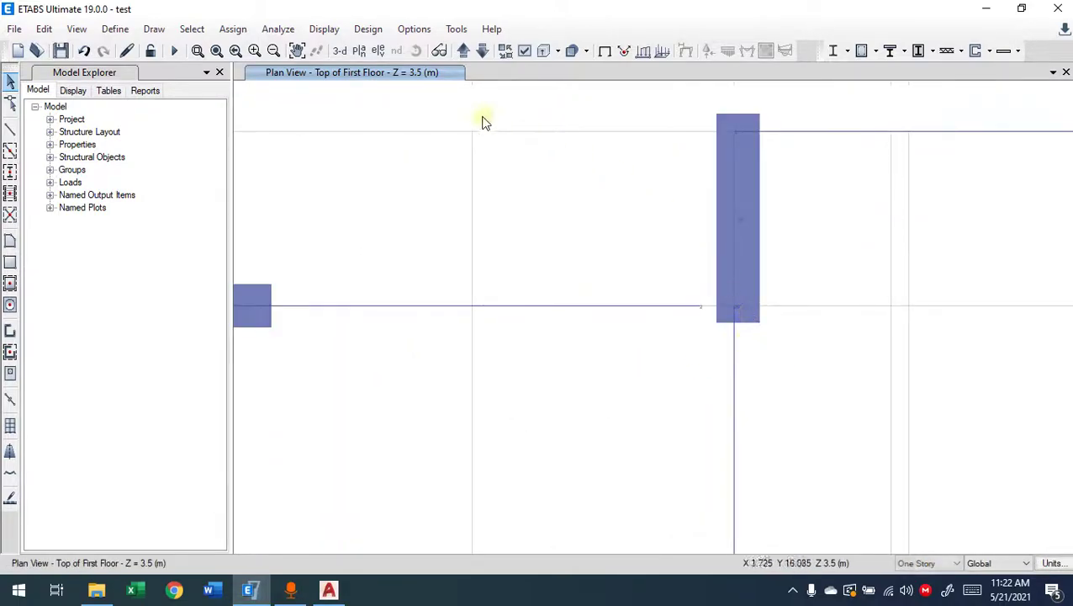
click(339, 50)
scroll(498, 206, up, 5)
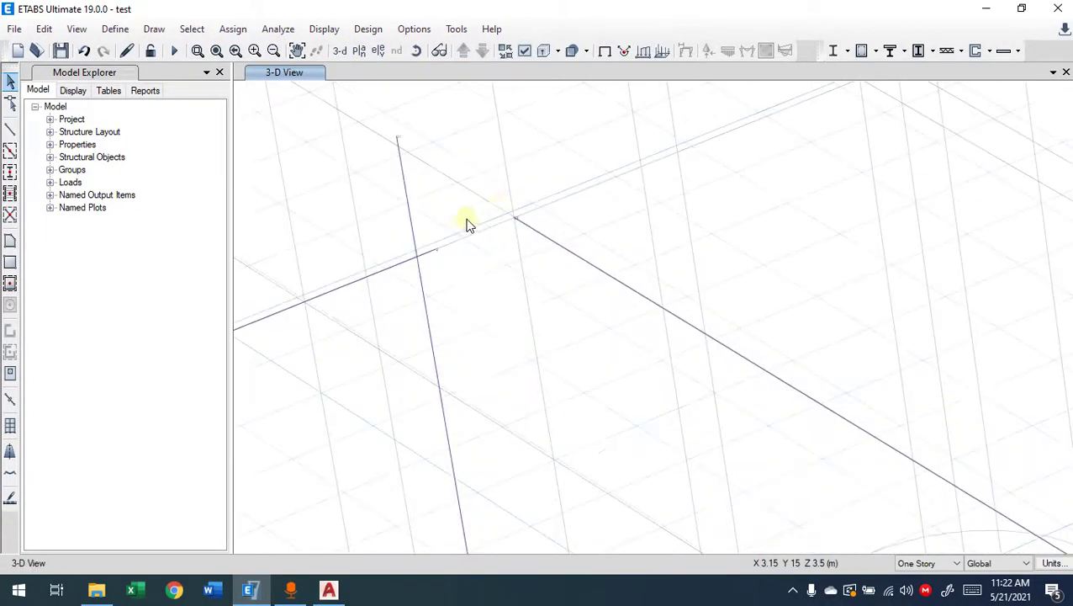
middle_drag(471, 225, 574, 326)
middle_drag(463, 294, 539, 333)
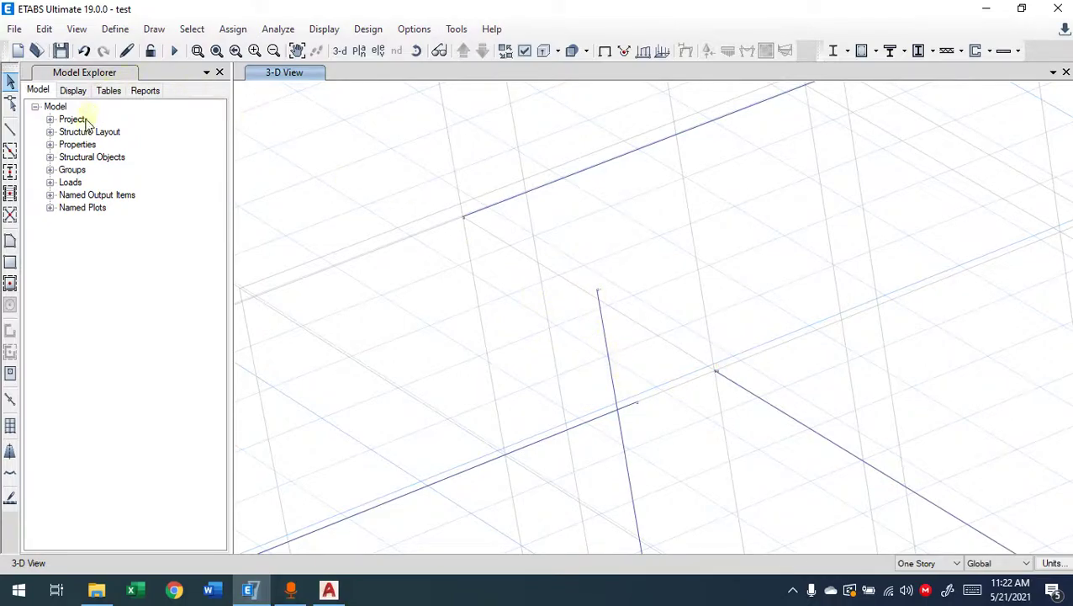
click(10, 401)
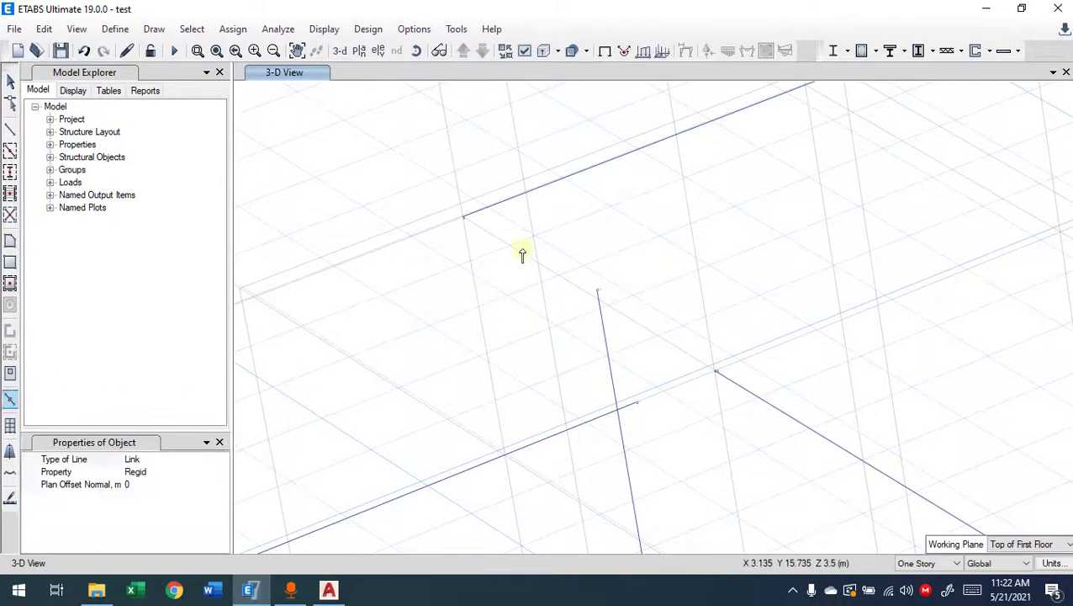
click(463, 218)
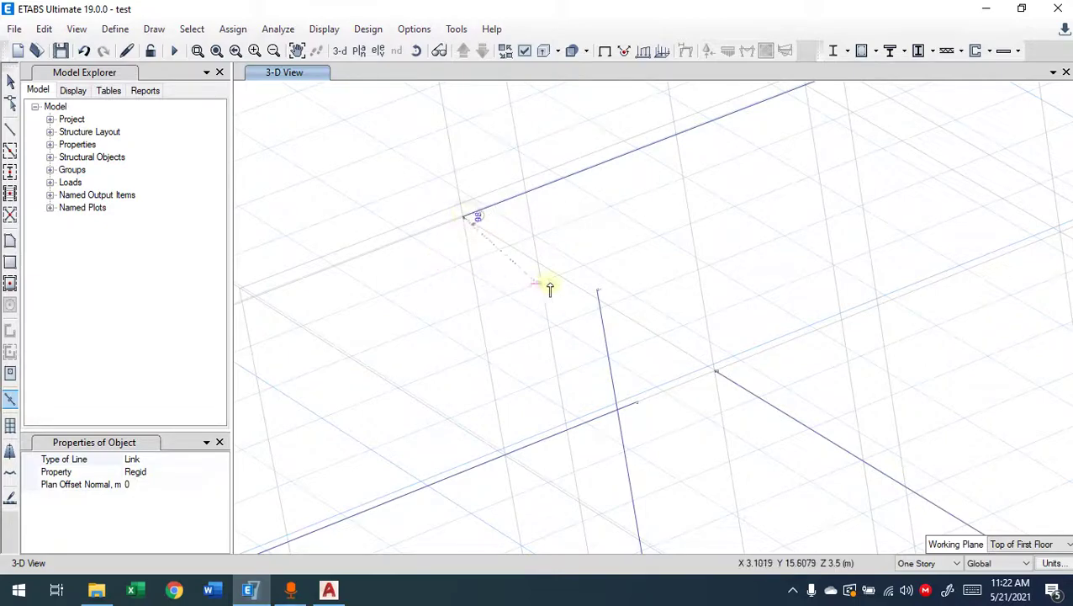
click(597, 290)
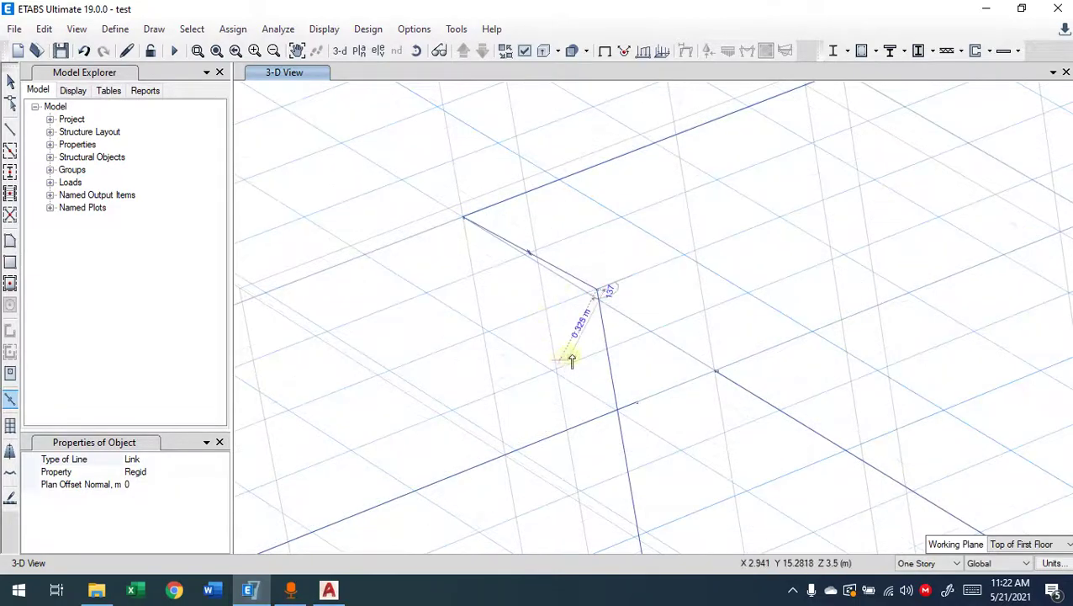
click(710, 373)
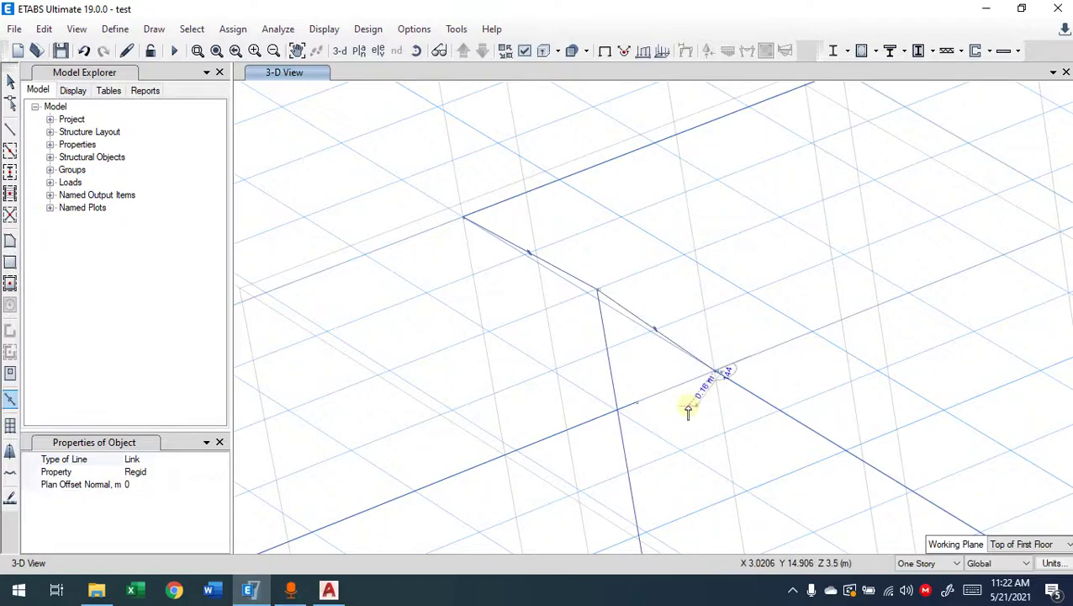
key(Escape)
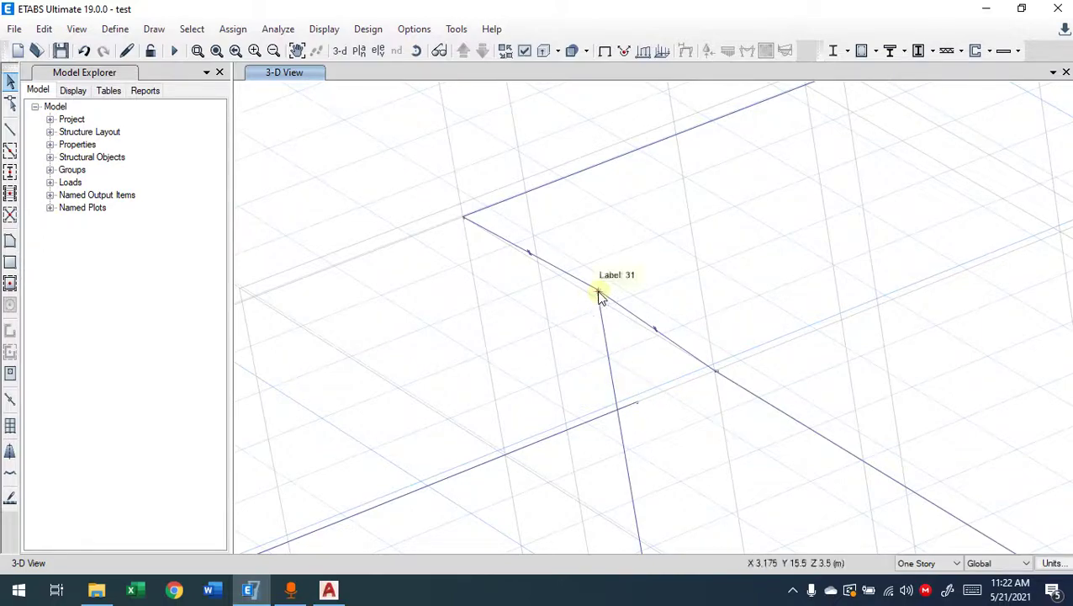
- Draw a Regid link in the 3-D view from the free end of the grid B beam to grid point 3-B
click(635, 400)
shift+middle_drag(608, 419, 624, 347)
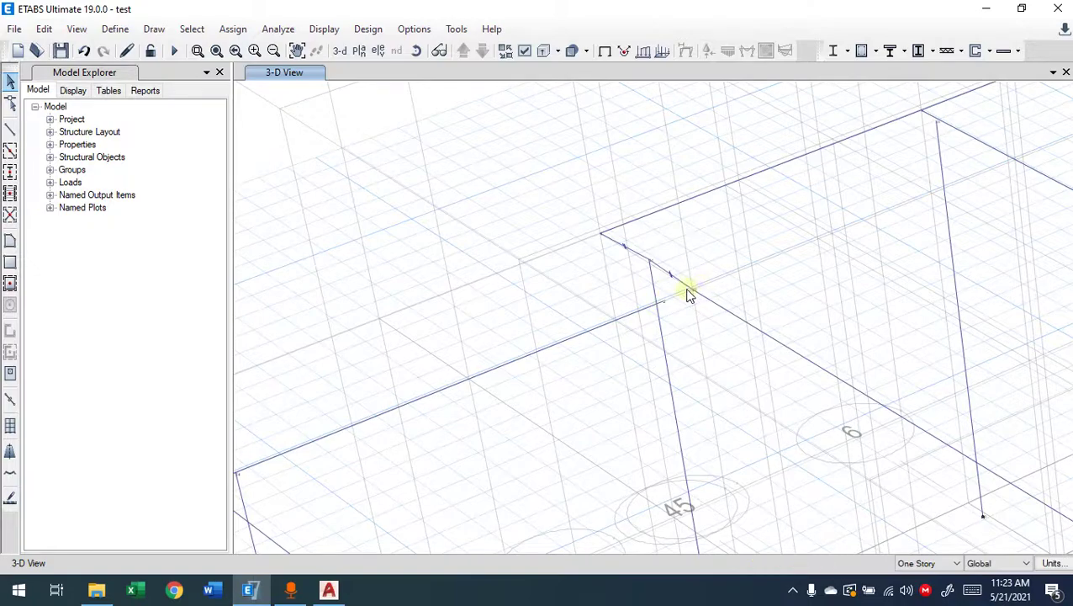
scroll(693, 303, up, 4)
scroll(469, 260, down, 2)
middle_drag(532, 302, 577, 335)
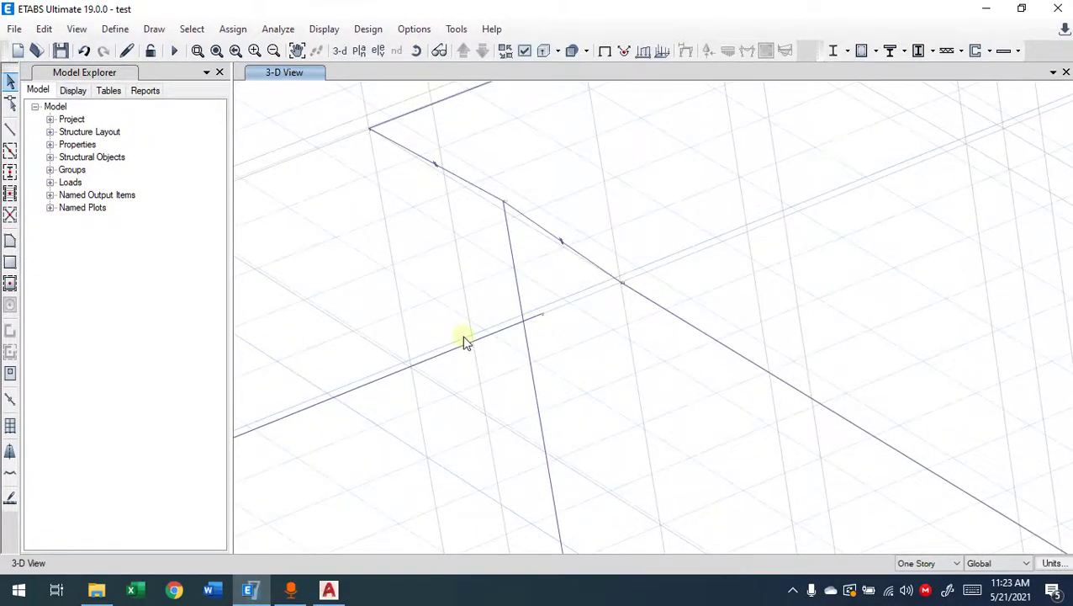
middle_drag(480, 356, 564, 329)
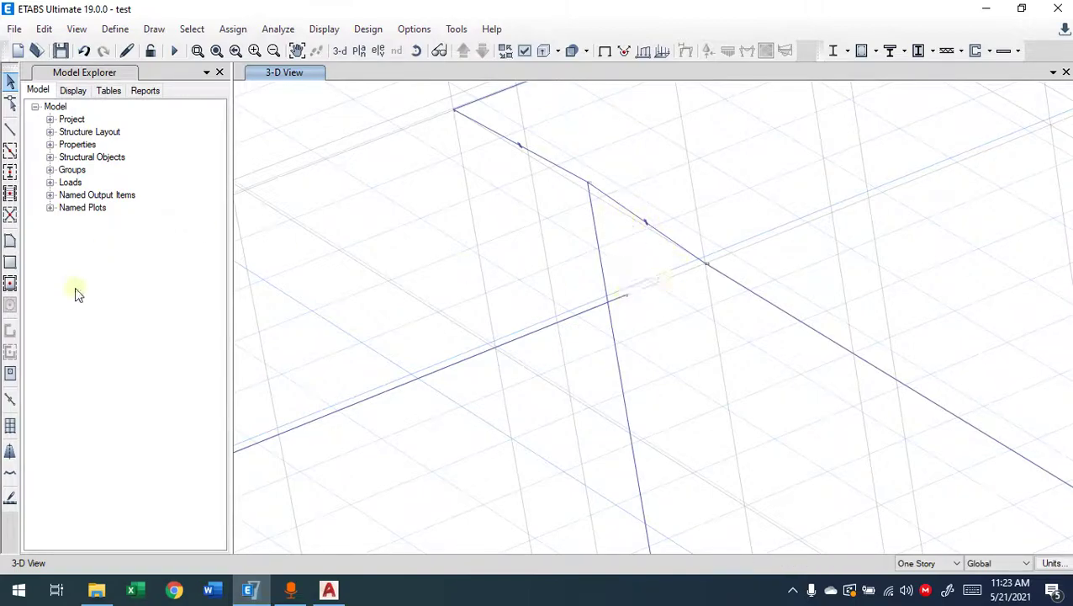
click(11, 396)
click(626, 294)
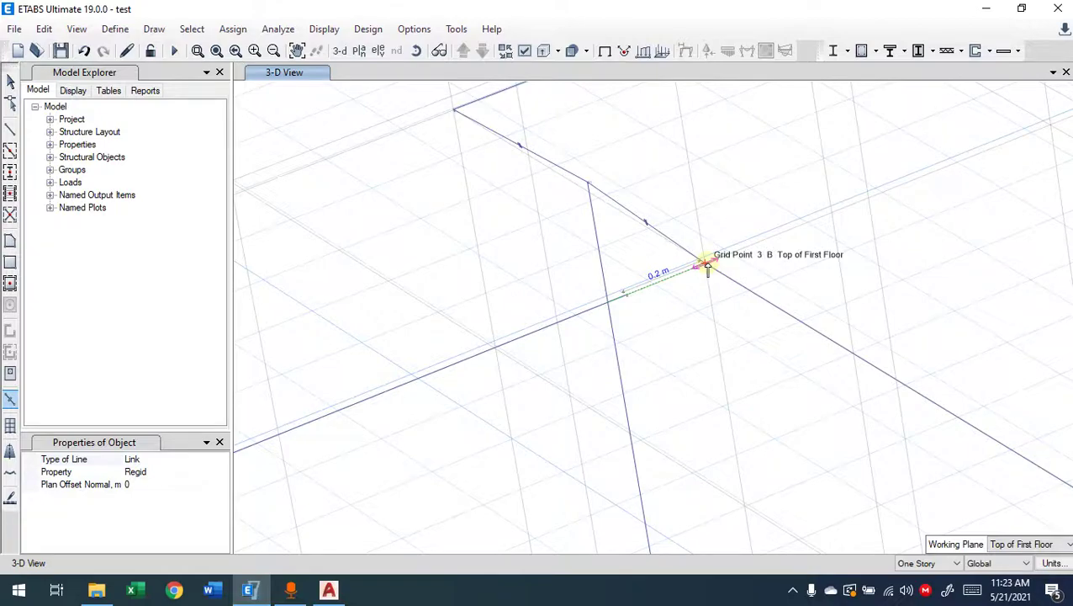
click(705, 266)
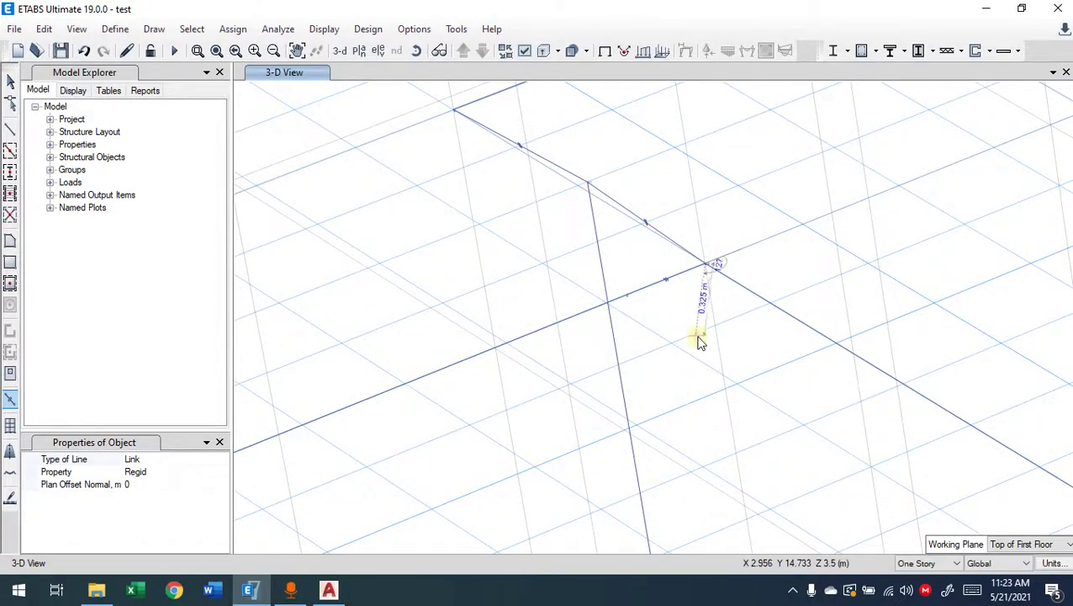
key(Escape)
- Draw two Regid links on grid D near grid 3, from one beam end to the column top and on to the other beam end
middle_drag(664, 281, 400, 397)
scroll(399, 397, down, 3)
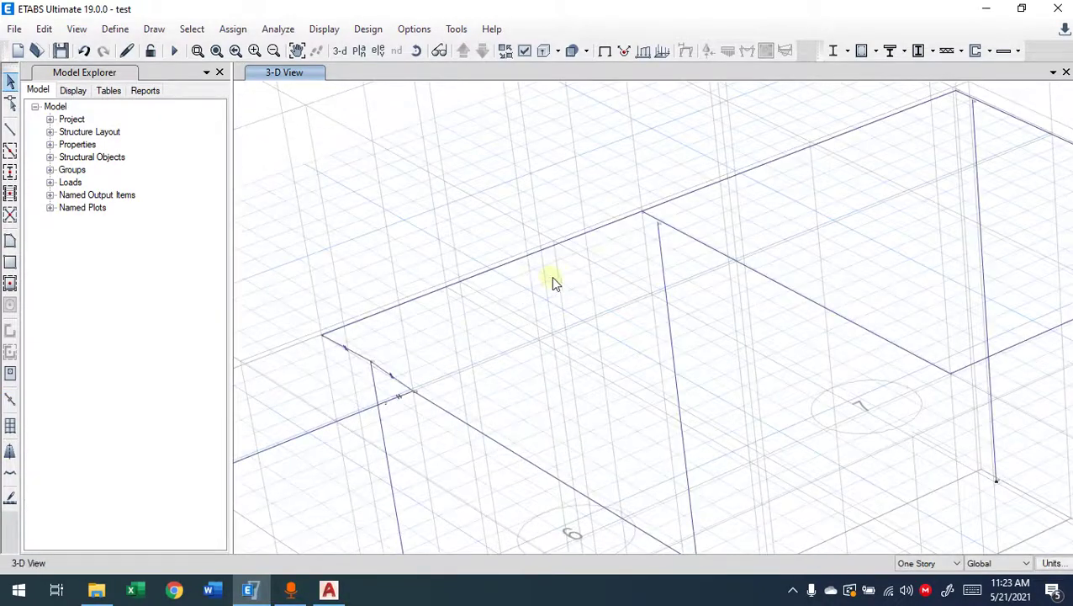
scroll(664, 226, up, 2)
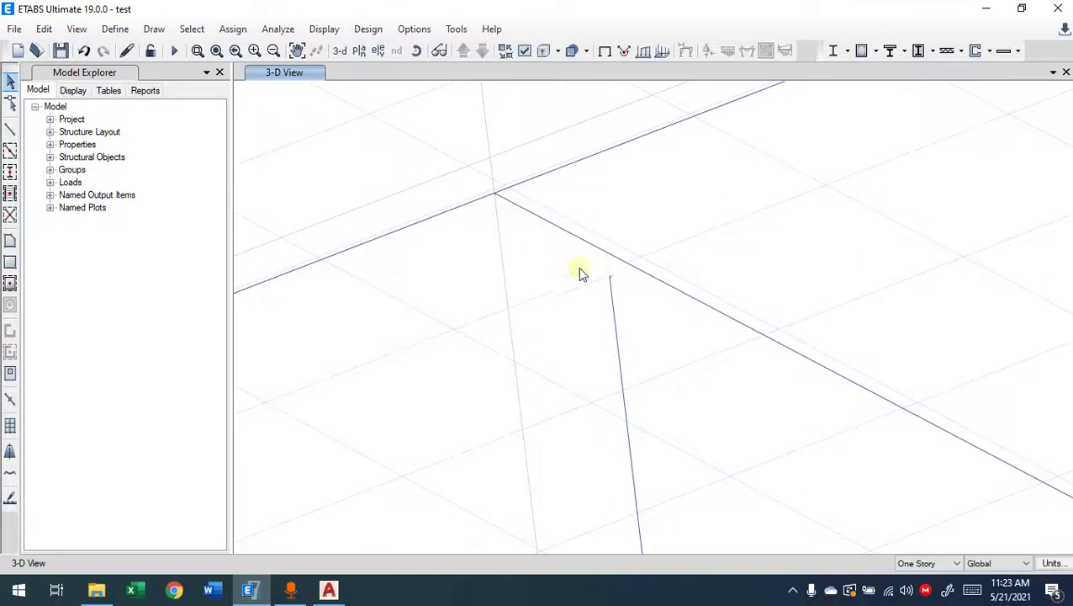
scroll(575, 320, down, 5)
middle_drag(686, 366, 498, 335)
shift+middle_drag(755, 307, 669, 258)
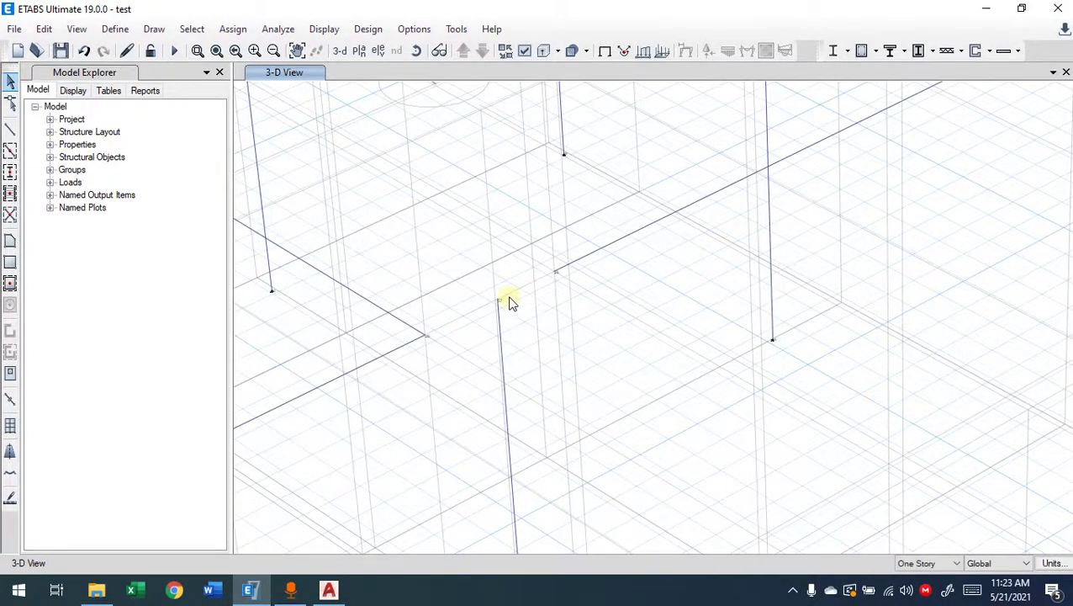
scroll(500, 326, up, 4)
middle_drag(474, 327, 636, 299)
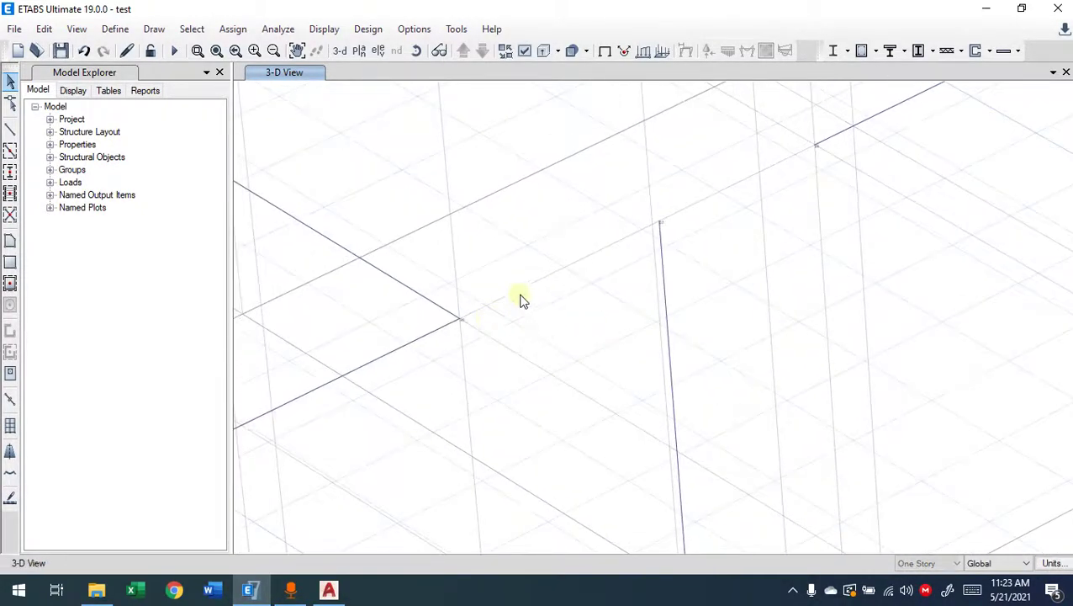
middle_drag(601, 213, 573, 275)
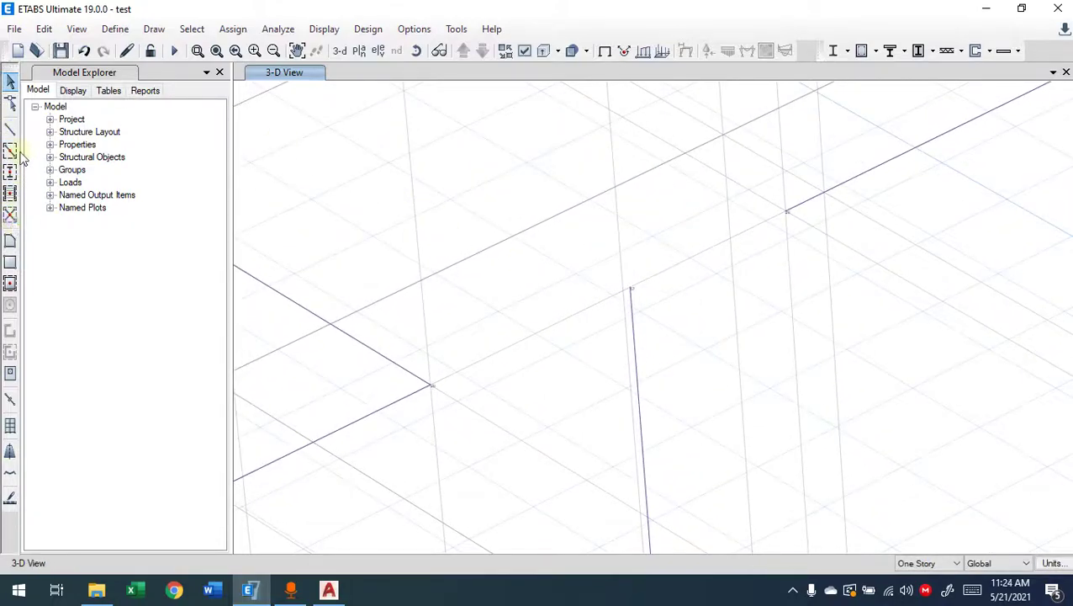
click(10, 399)
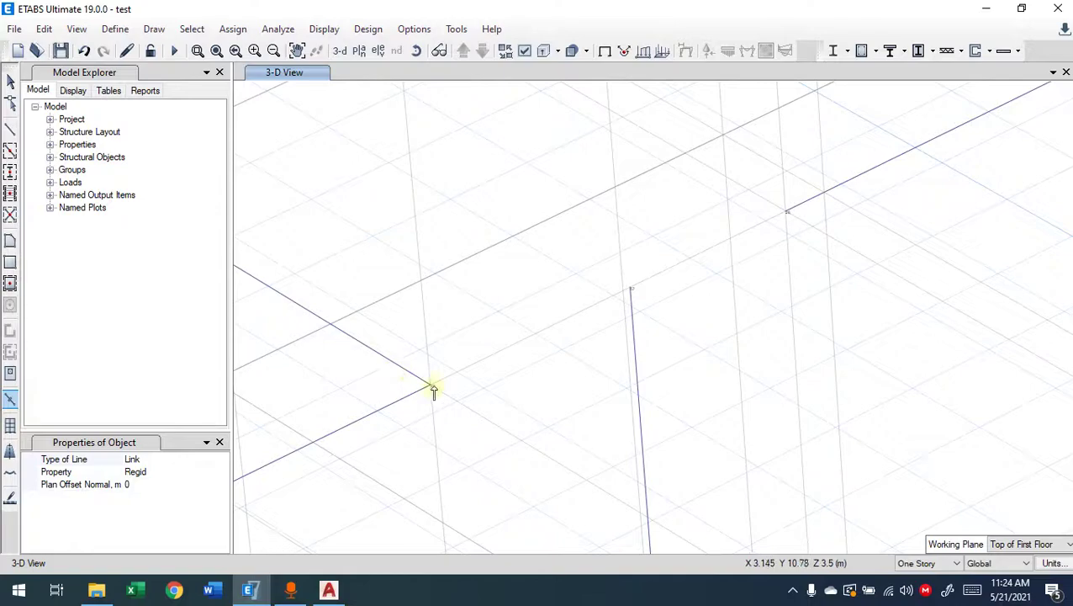
click(431, 385)
click(629, 290)
click(787, 212)
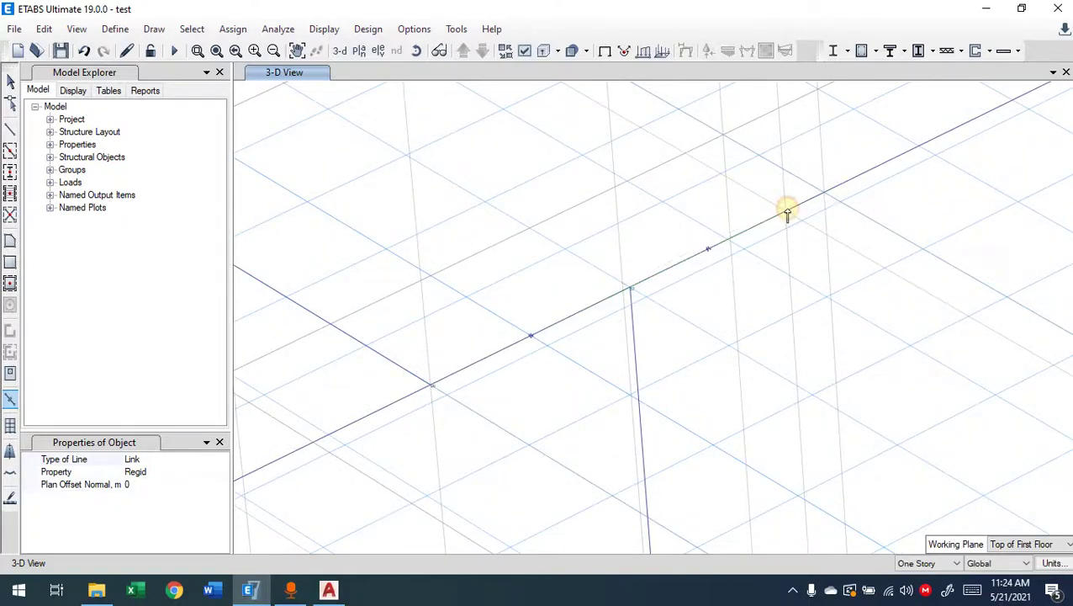
key(Escape)
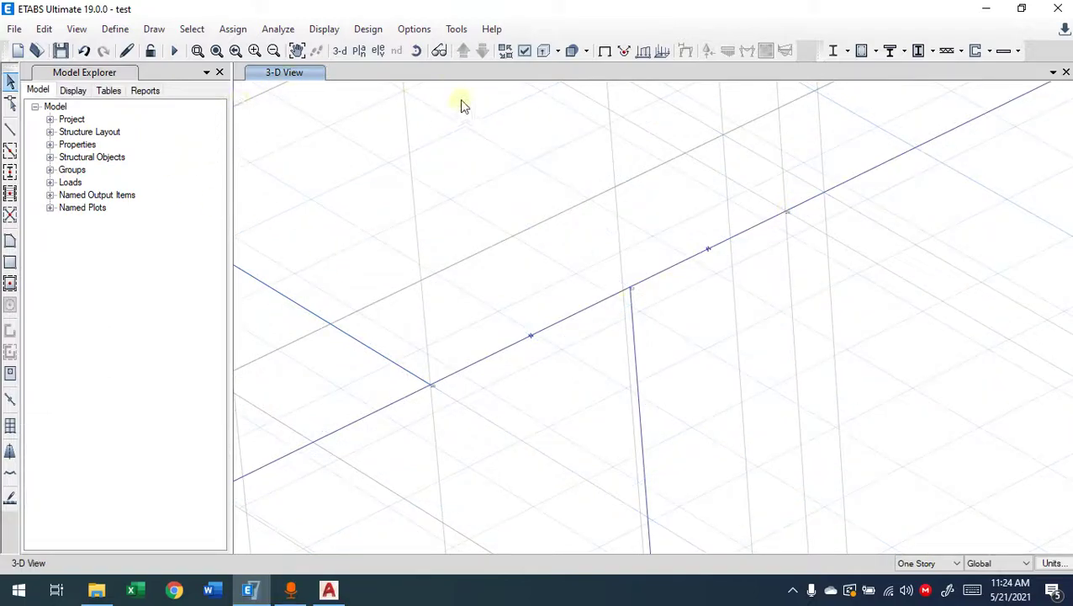
- Show the Top of First Floor plan and check the beams, links and column joint on grid D near grid 3 by selecting them
click(357, 51)
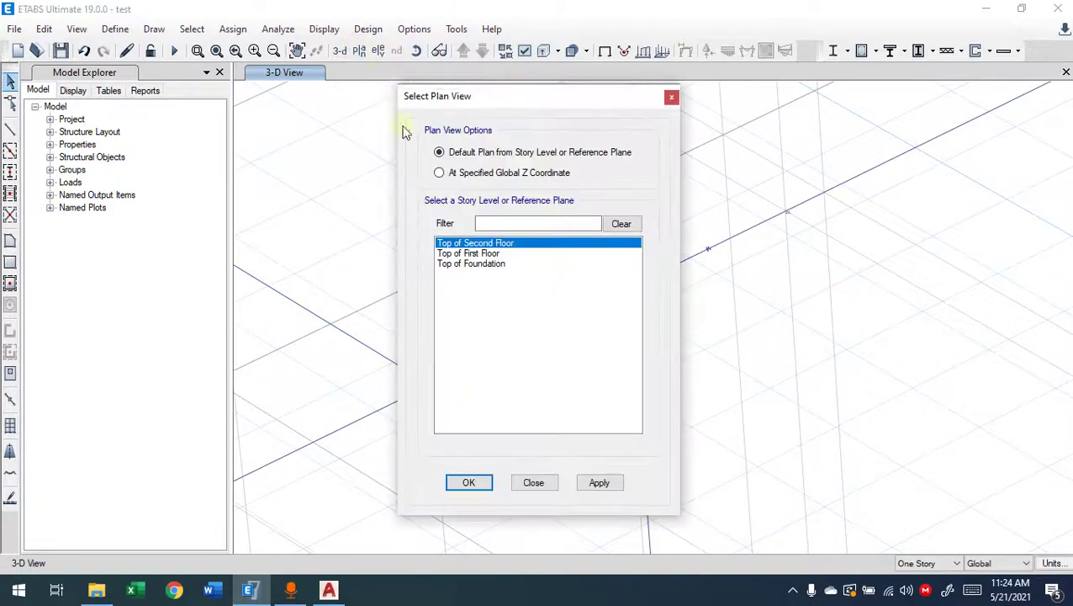
click(460, 254)
click(468, 482)
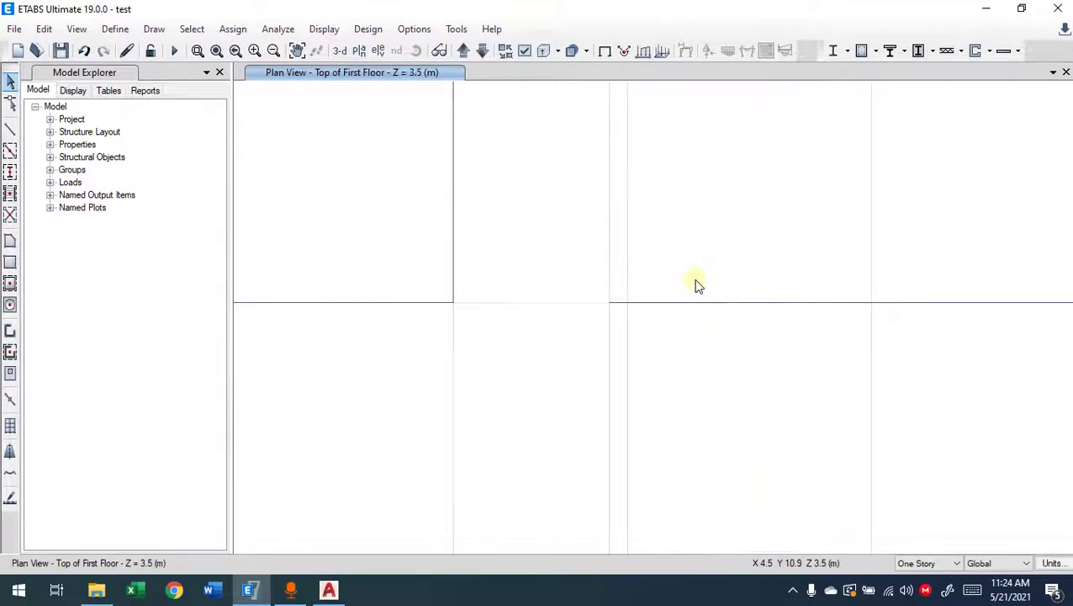
middle_drag(529, 331, 589, 345)
drag(794, 286, 766, 396)
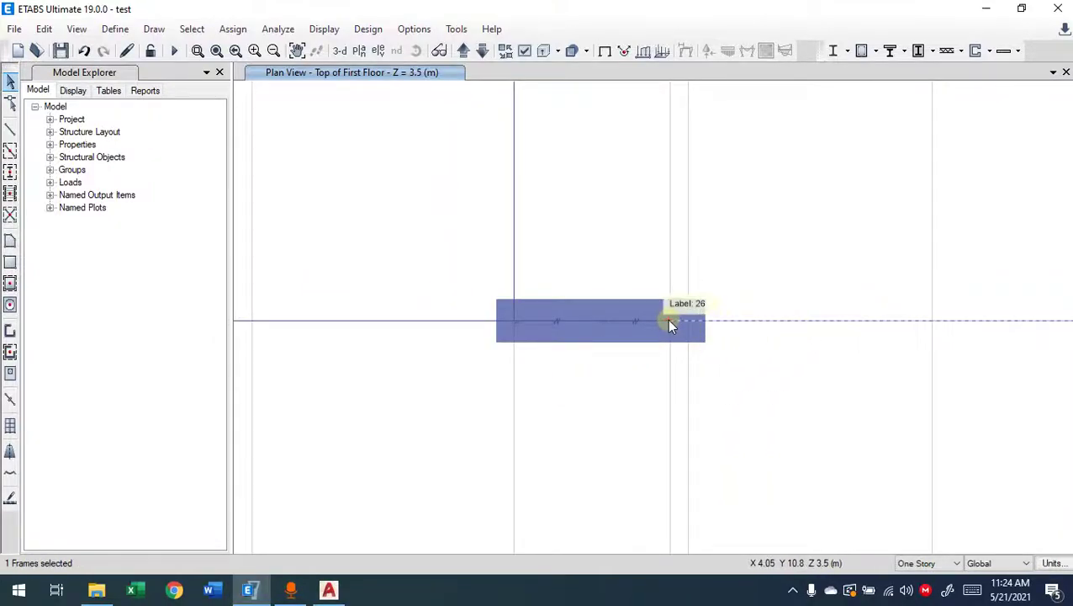
click(486, 320)
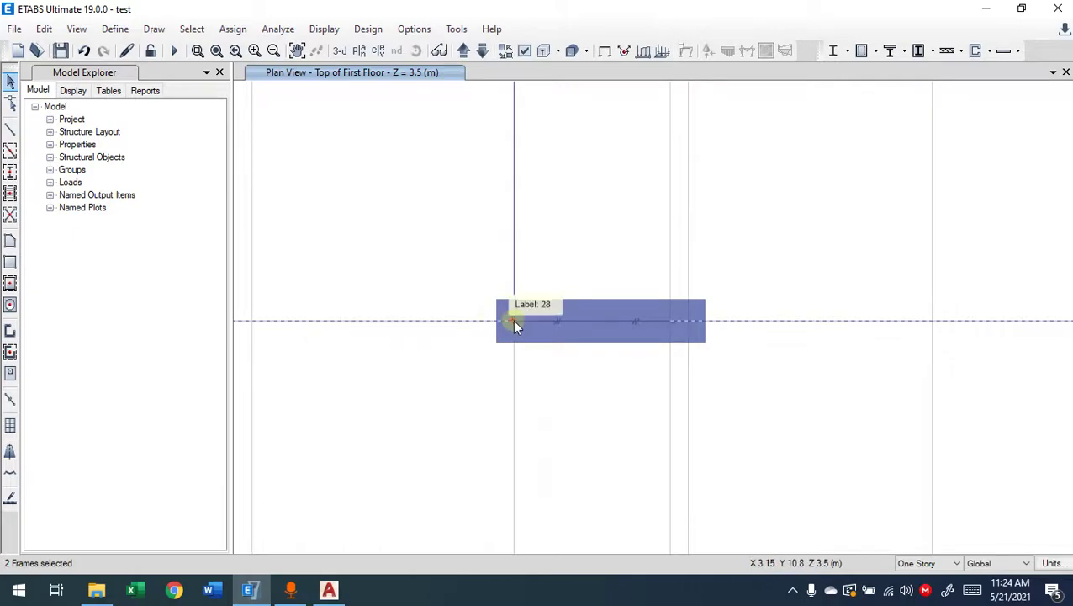
key(ctrl+q)
drag(635, 271, 589, 333)
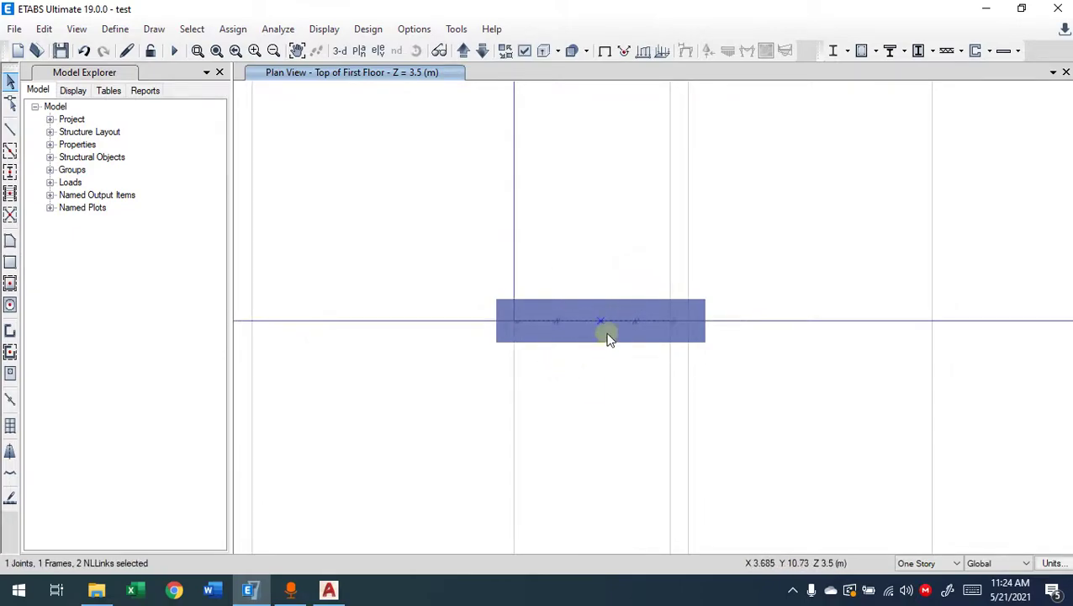
scroll(607, 333, up, 3)
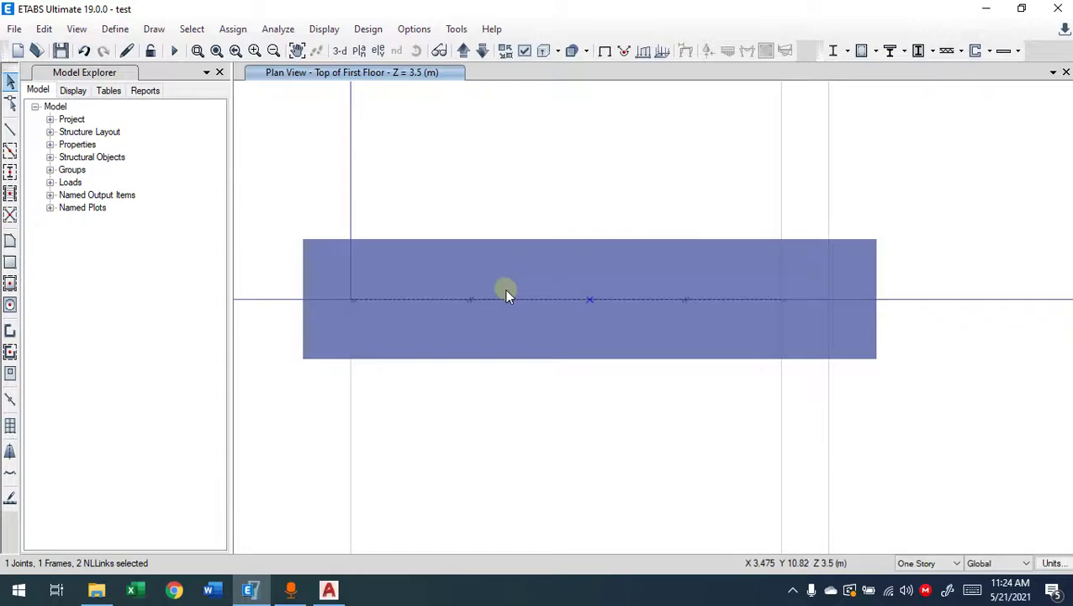
- Undo the accidental offset copy of the column and its links on grid D
drag(1006, 250, 969, 346)
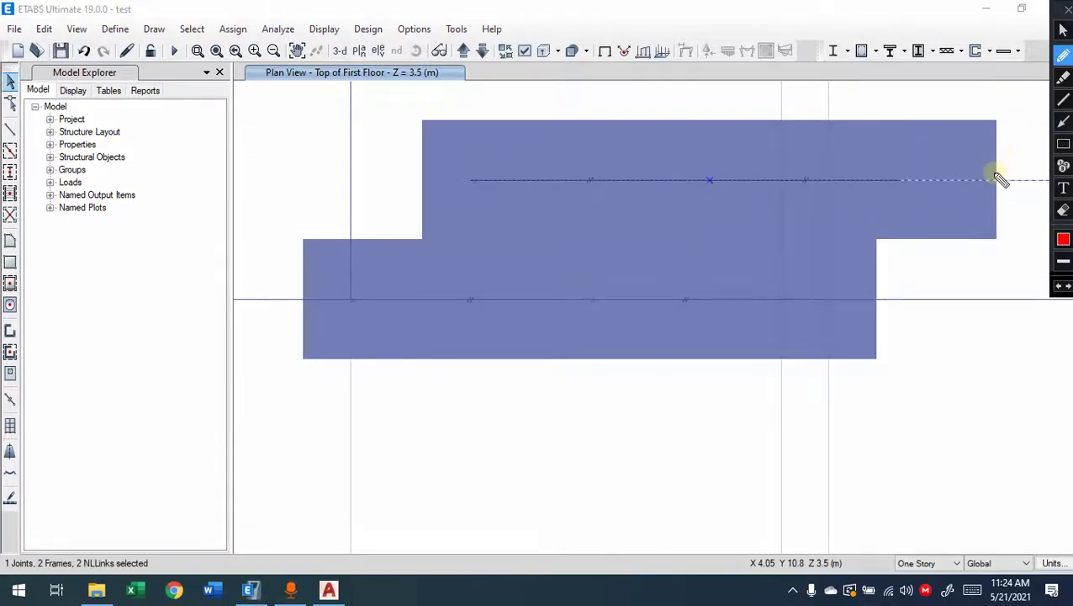
key(Escape)
key(ctrl+z)
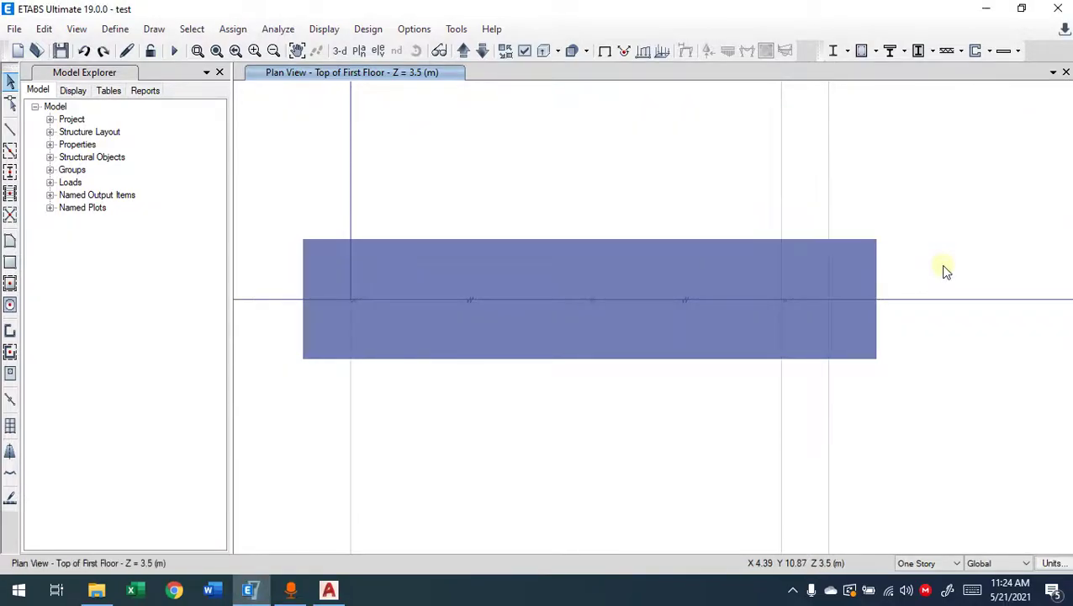
- Annotate the two beams ending at the grid D column with red lines using the on-screen drawing tool
key(ctrl+alt+d)
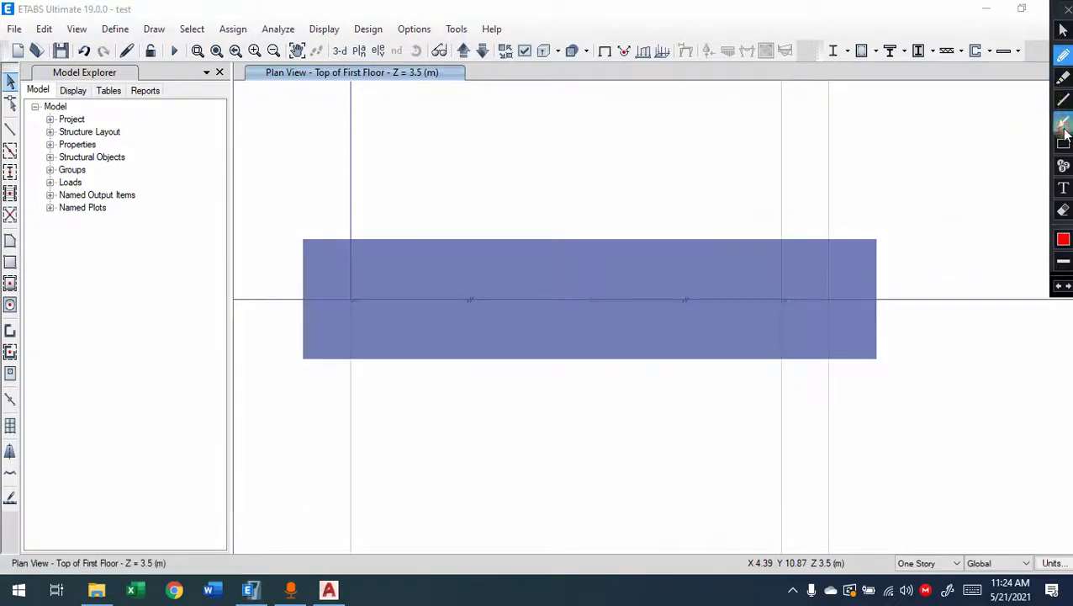
click(1063, 122)
click(1063, 99)
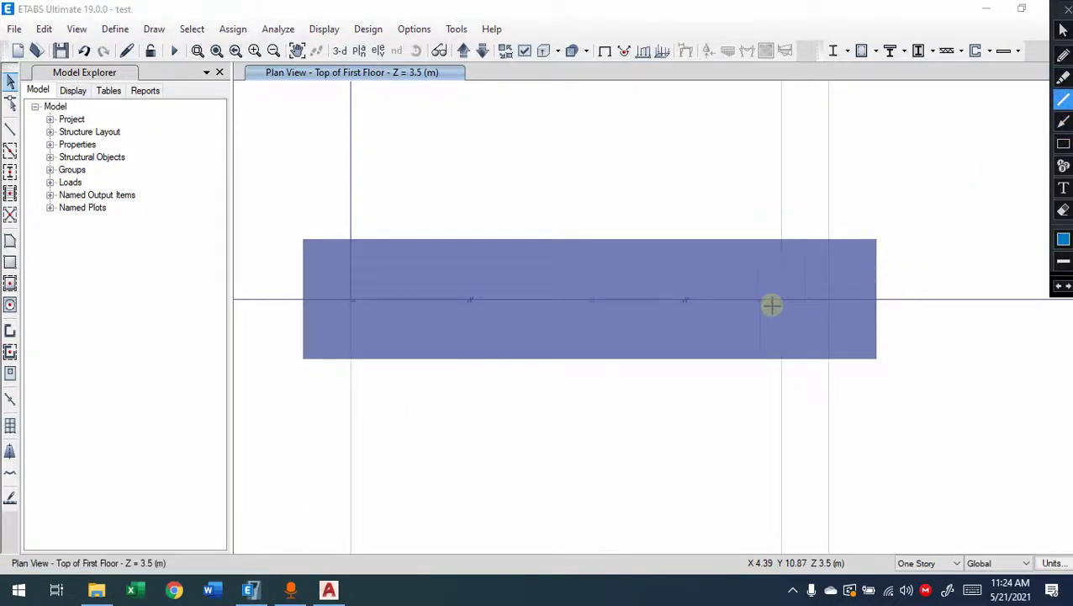
drag(782, 299, 982, 299)
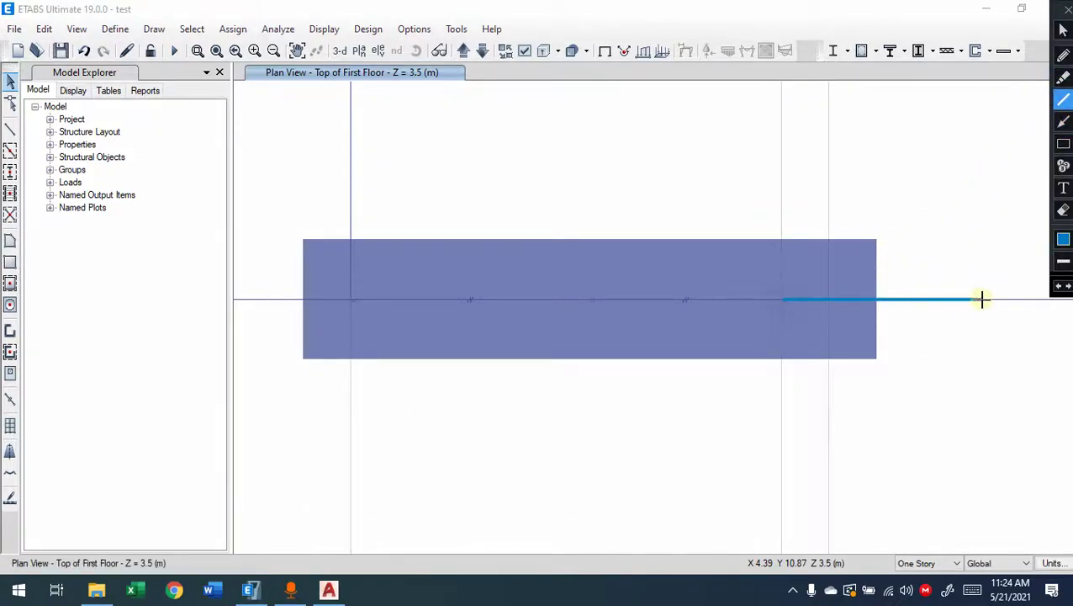
click(1064, 242)
click(912, 83)
click(926, 261)
drag(785, 299, 1003, 299)
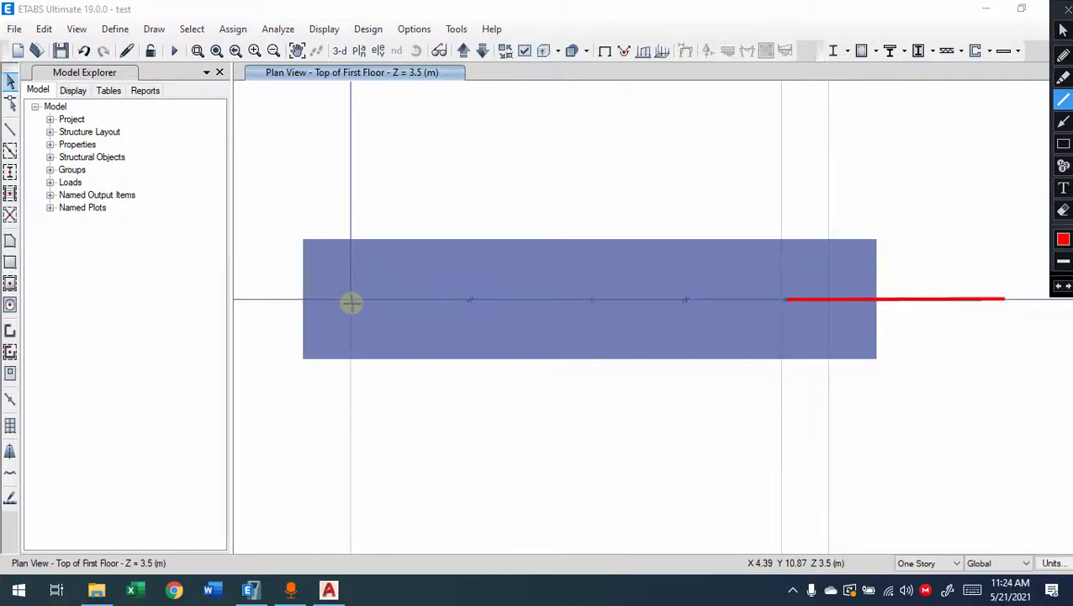
drag(349, 301, 259, 300)
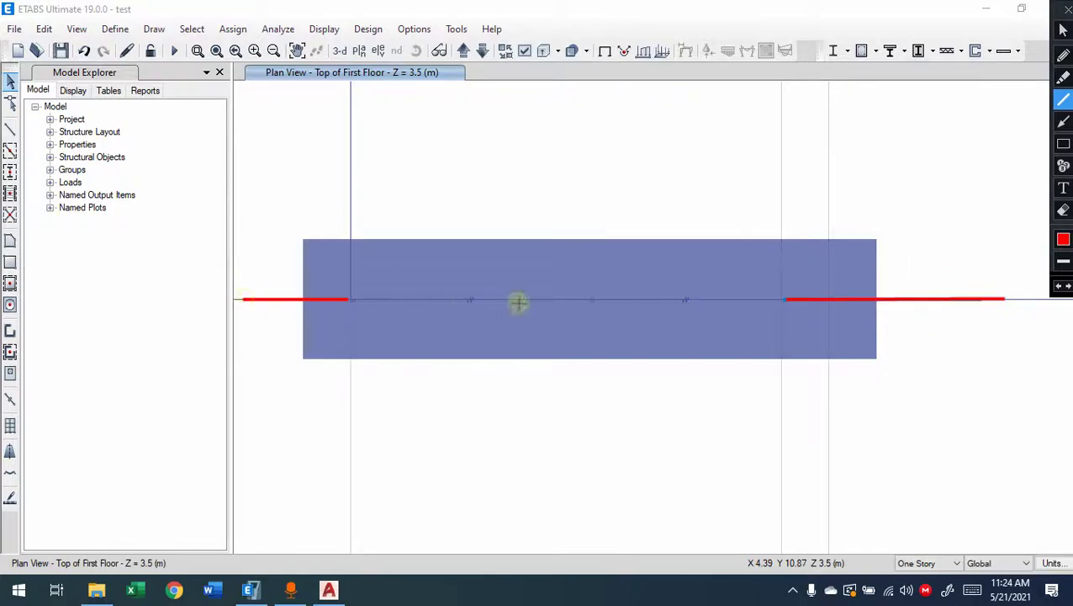
- Mark the column joint with a red cross, sketch blue and yellow arrows along the two links, and clear the annotations
click(1063, 56)
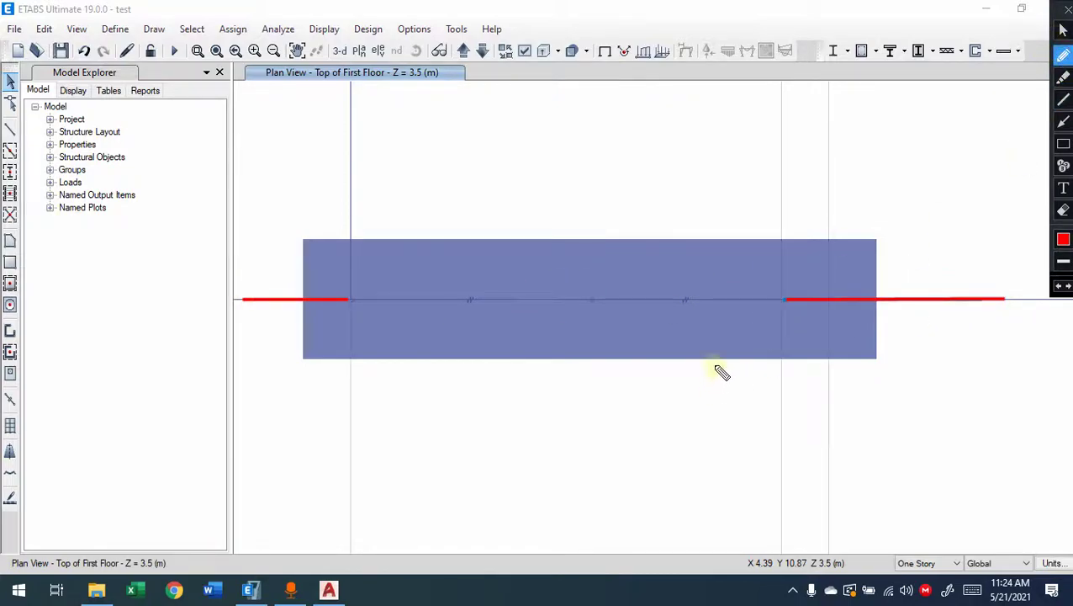
mouse_move(594, 292)
mouse_down()
mouse_move(582, 302)
mouse_move(593, 304)
mouse_up()
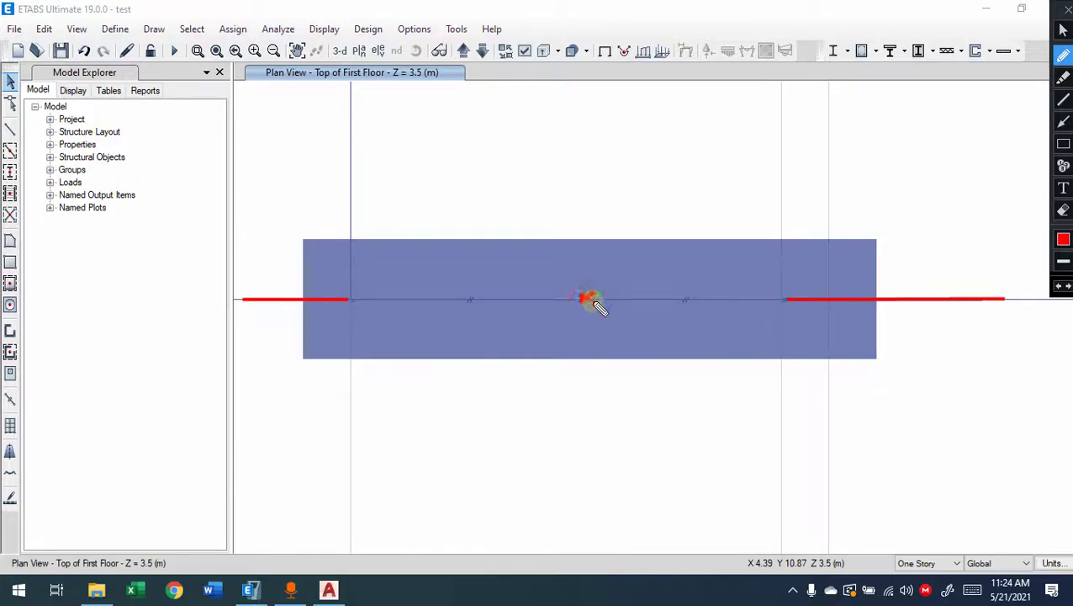
click(1064, 123)
drag(809, 298, 588, 299)
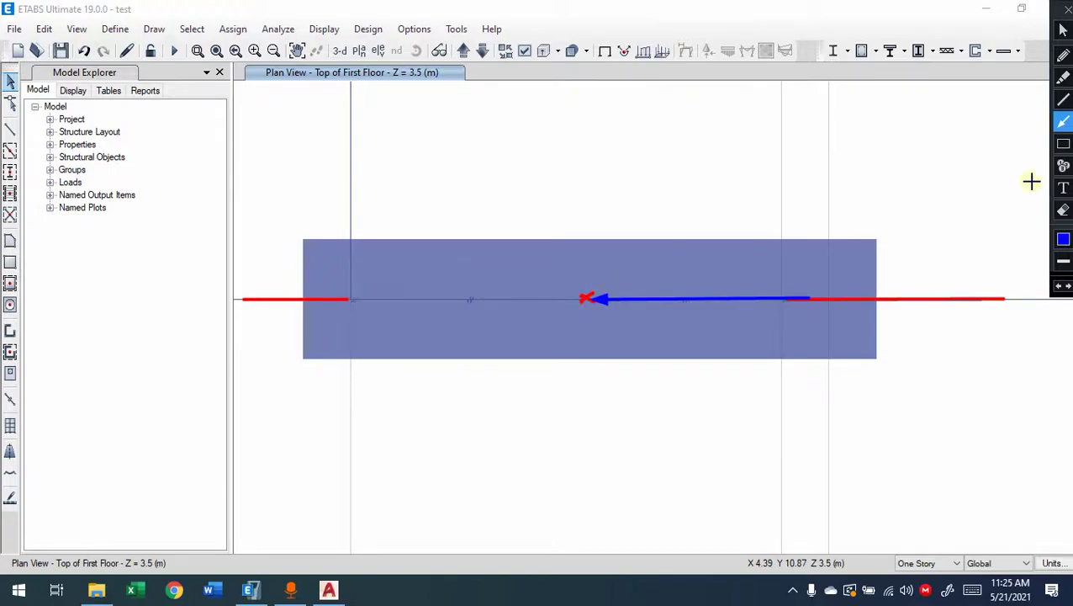
click(1063, 239)
click(931, 84)
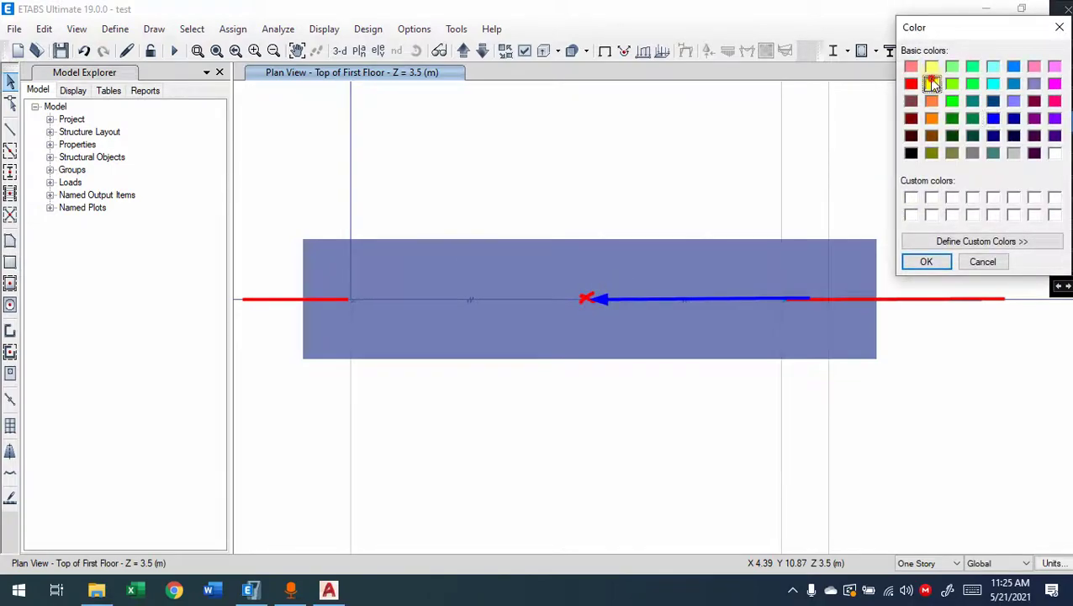
click(925, 261)
drag(344, 300, 586, 299)
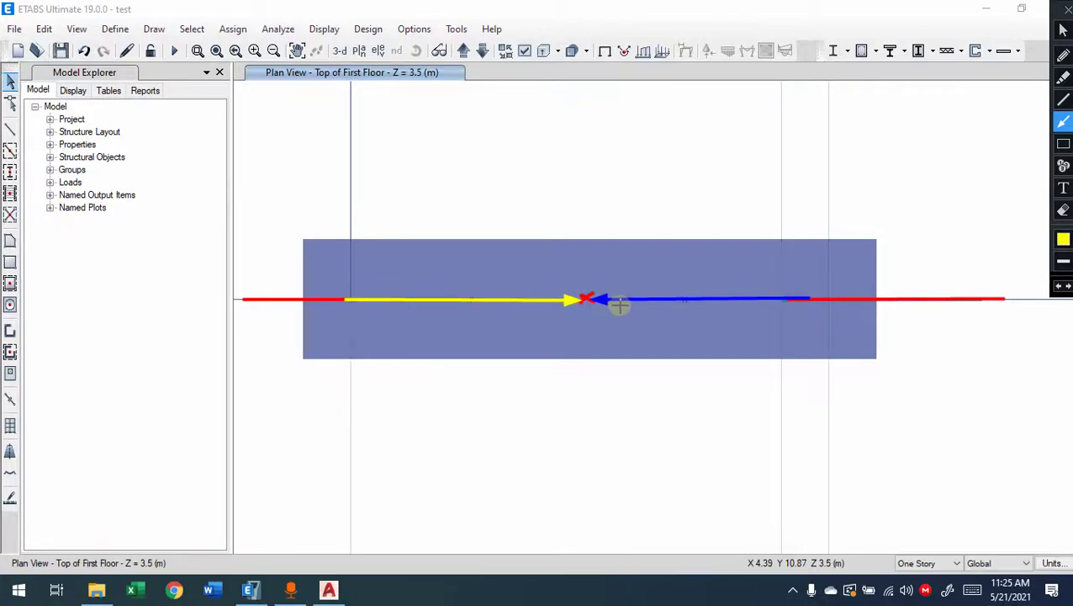
key(Escape)
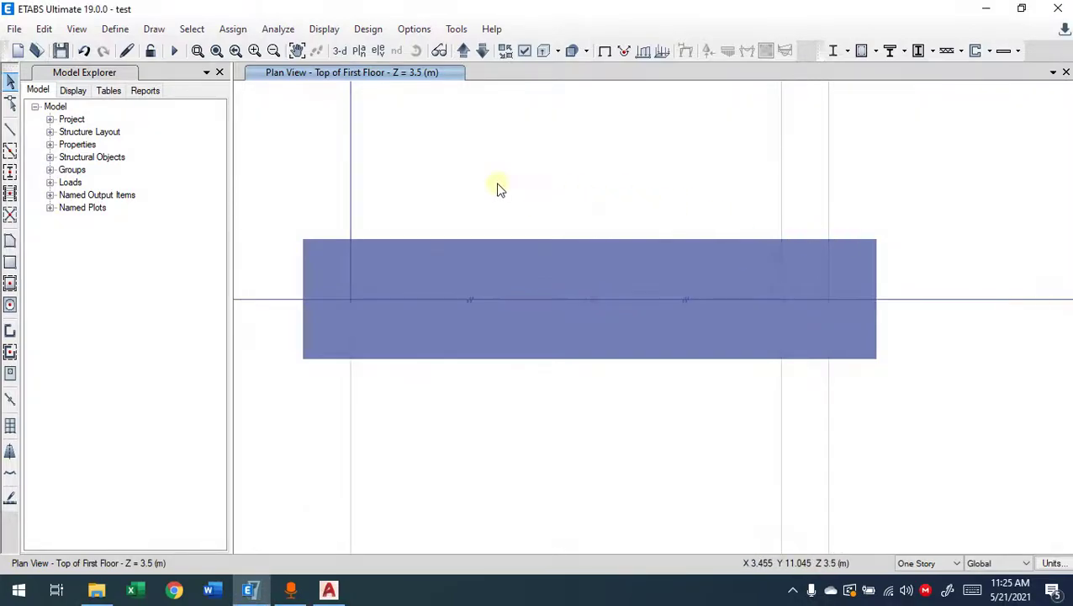
- Examine the columns on the Top of First Floor plan, ending at the grid A column on grid 6
scroll(498, 180, down, 4)
middle_drag(498, 176, 641, 365)
middle_drag(668, 187, 781, 431)
scroll(575, 386, down, 3)
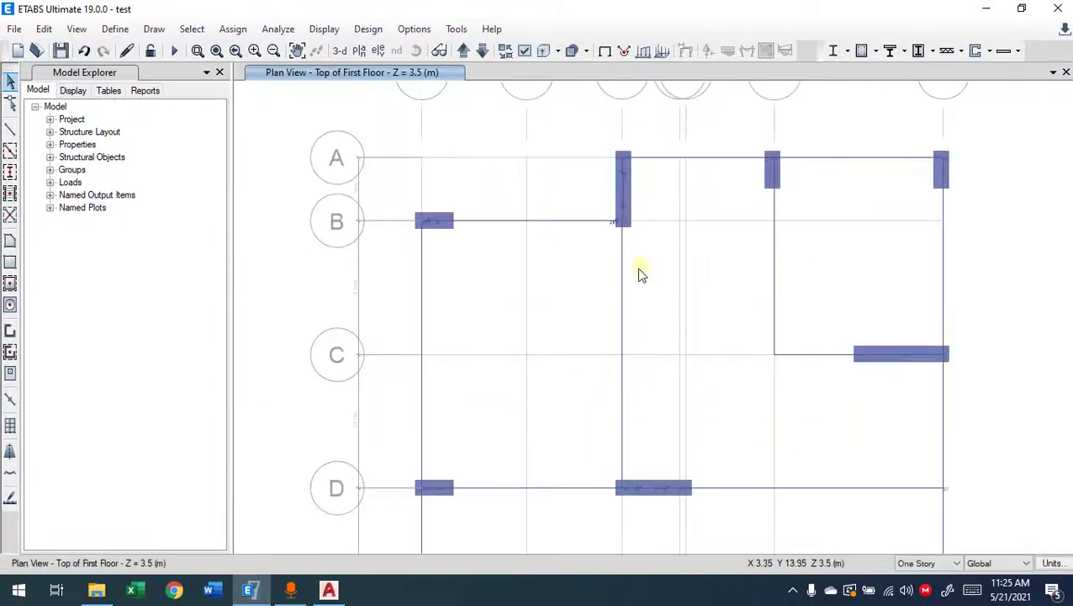
middle_drag(663, 165, 592, 181)
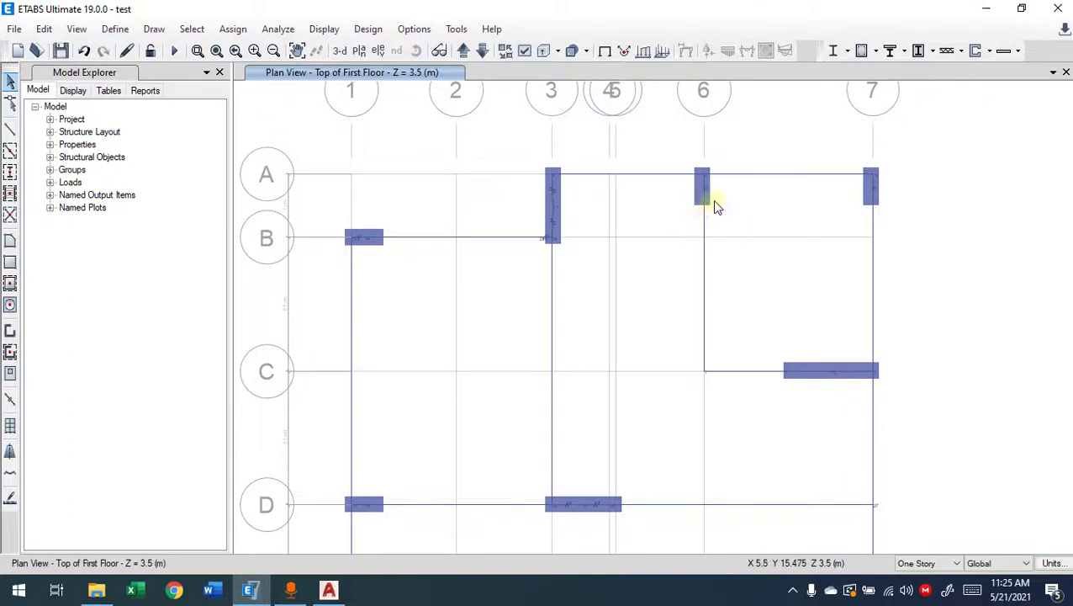
scroll(716, 200, up, 5)
middle_drag(627, 187, 681, 271)
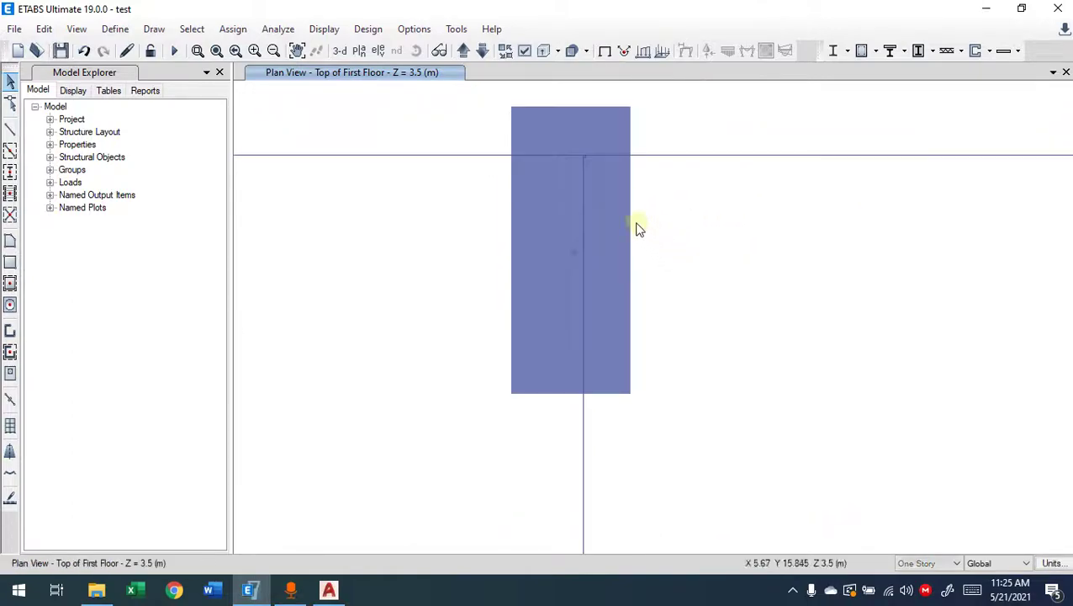
click(666, 191)
drag(666, 192, 496, 309)
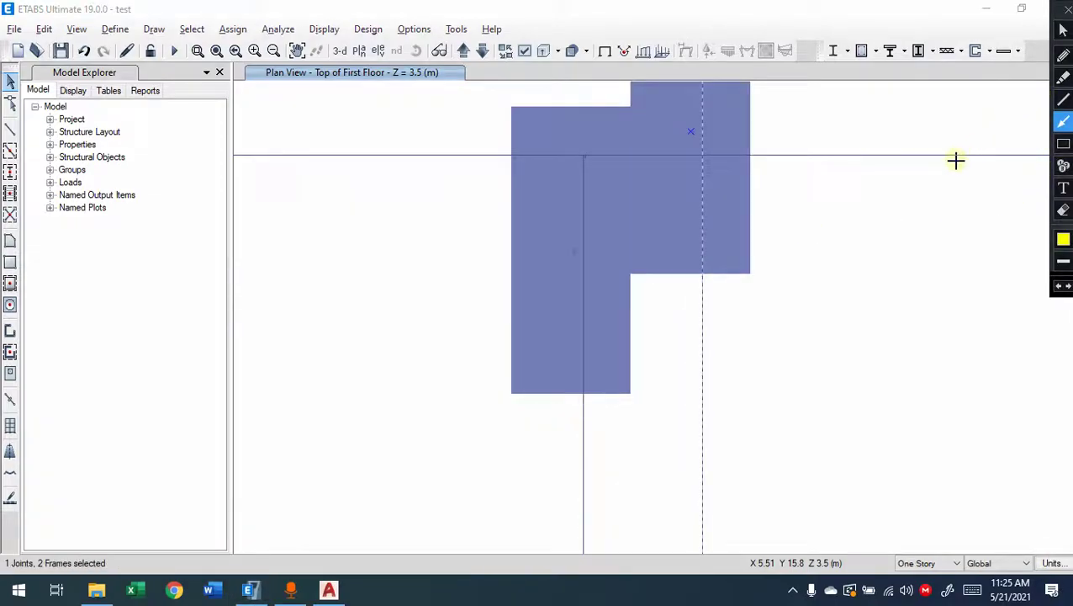
key(Escape)
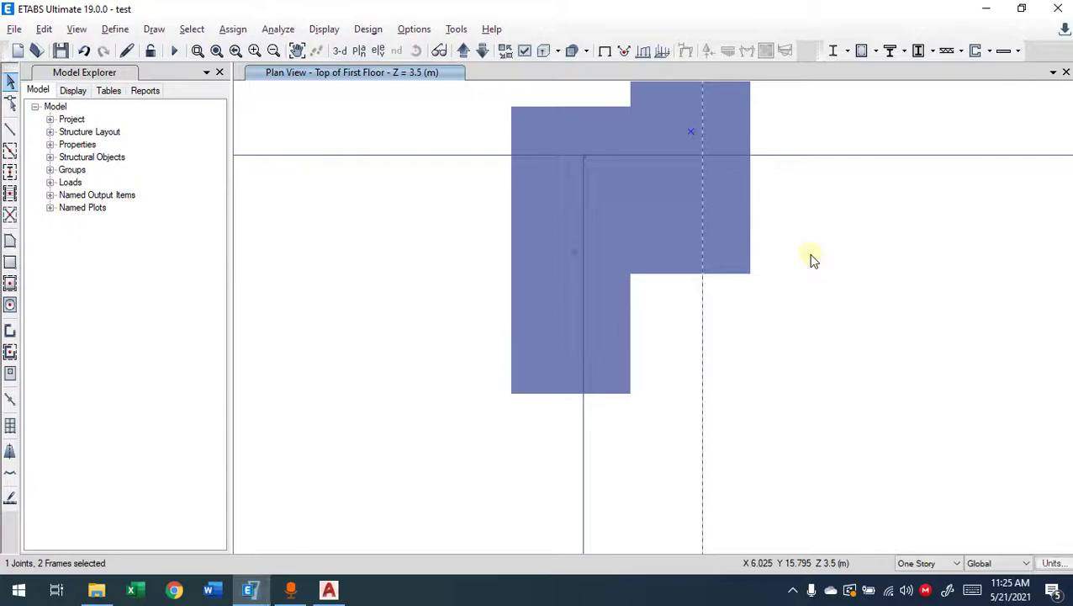
key(ctrl+shift+s)
click(490, 370)
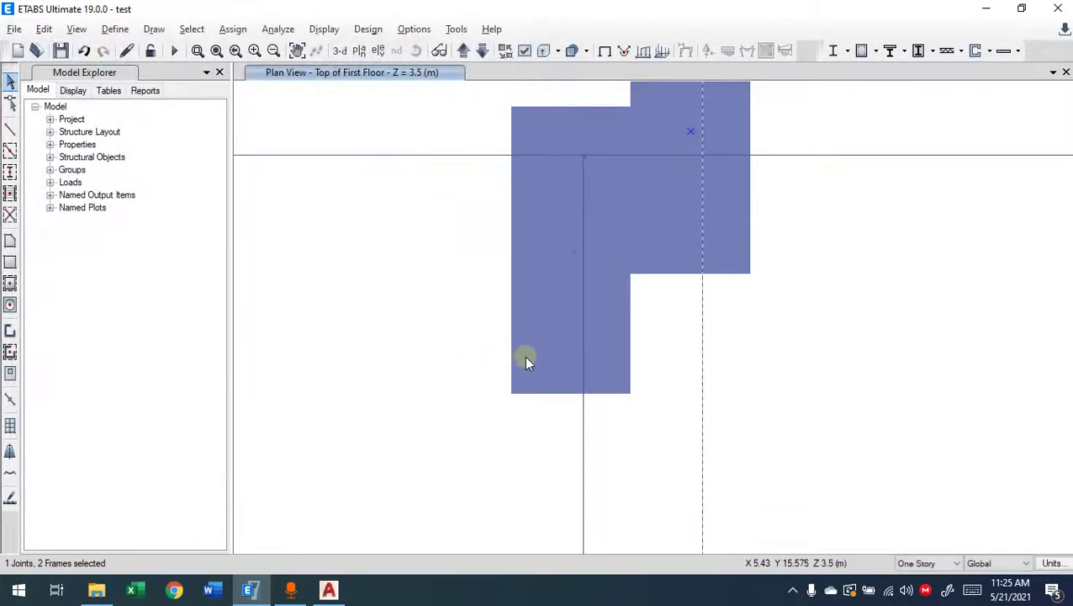
key(ctrl+alt+d)
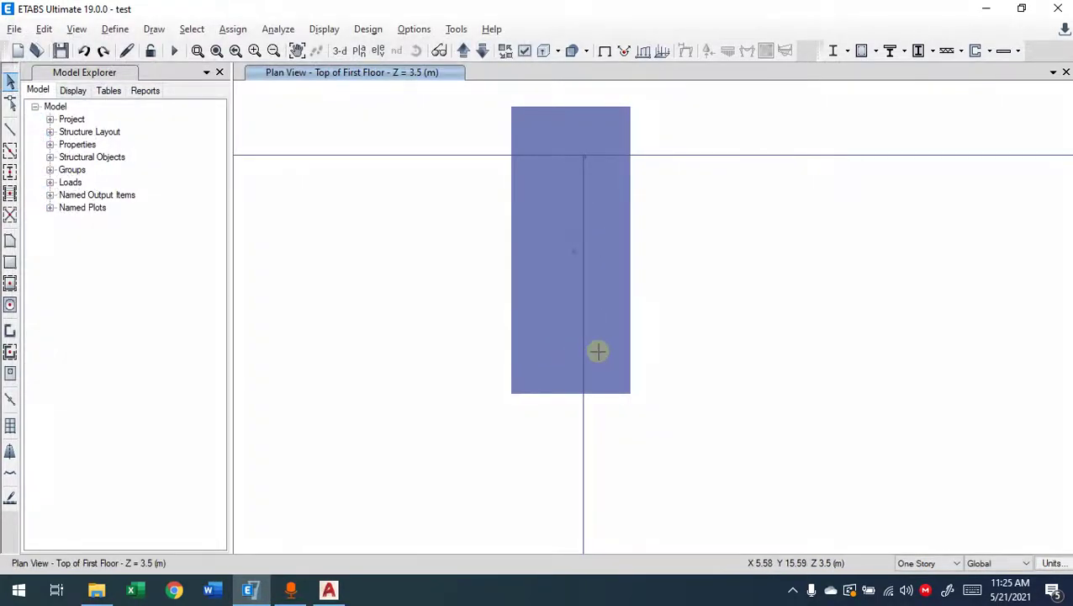
- Mark the grid A column's two joints with red dots, trace the beam and links in red, and clear the annotations
click(1063, 55)
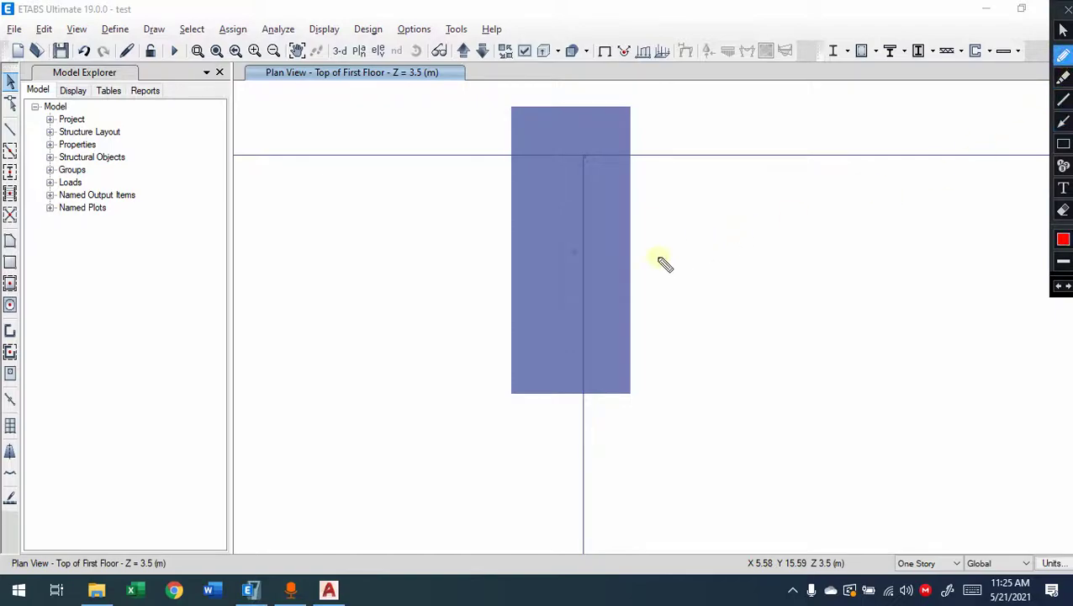
click(586, 158)
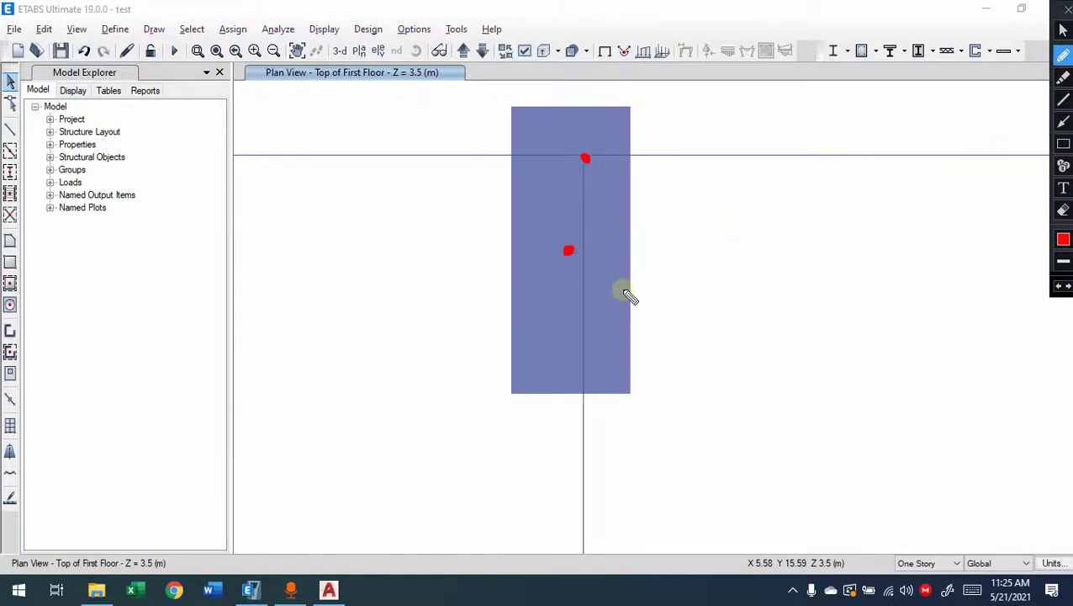
click(1063, 99)
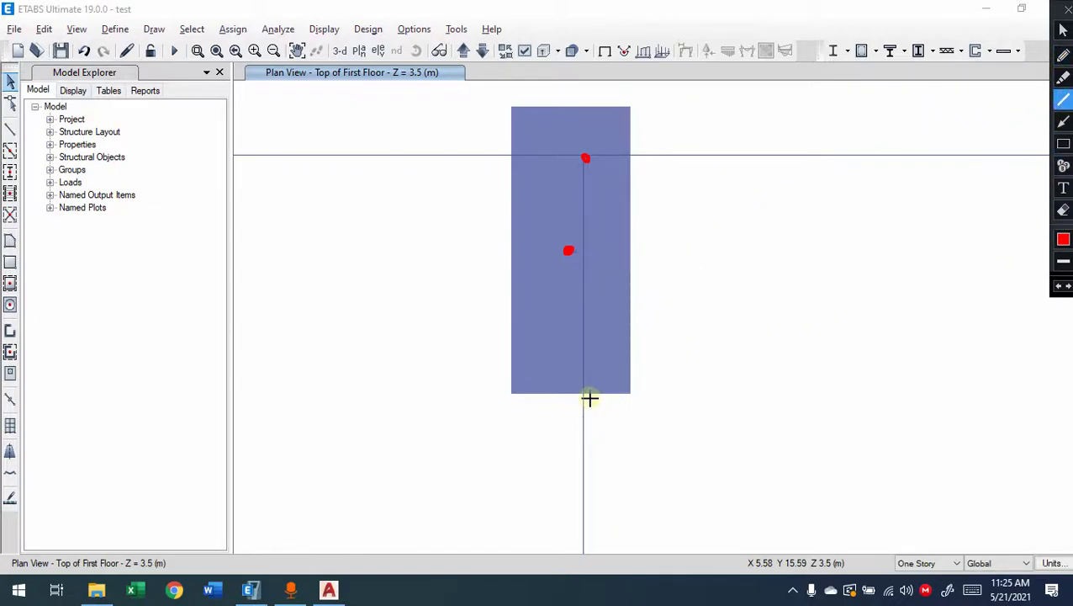
drag(582, 396, 582, 249)
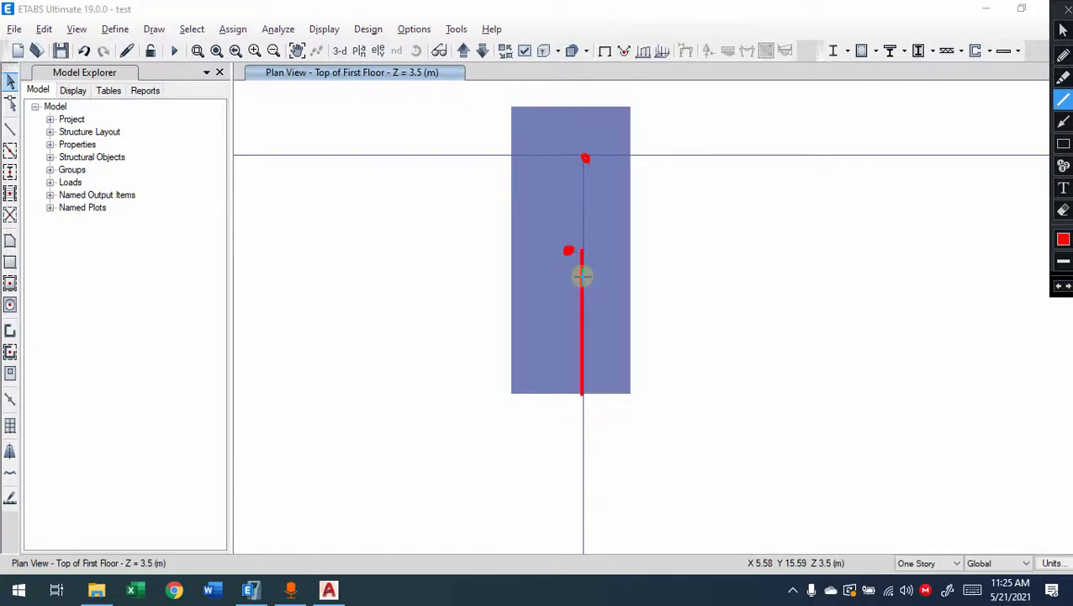
click(1063, 55)
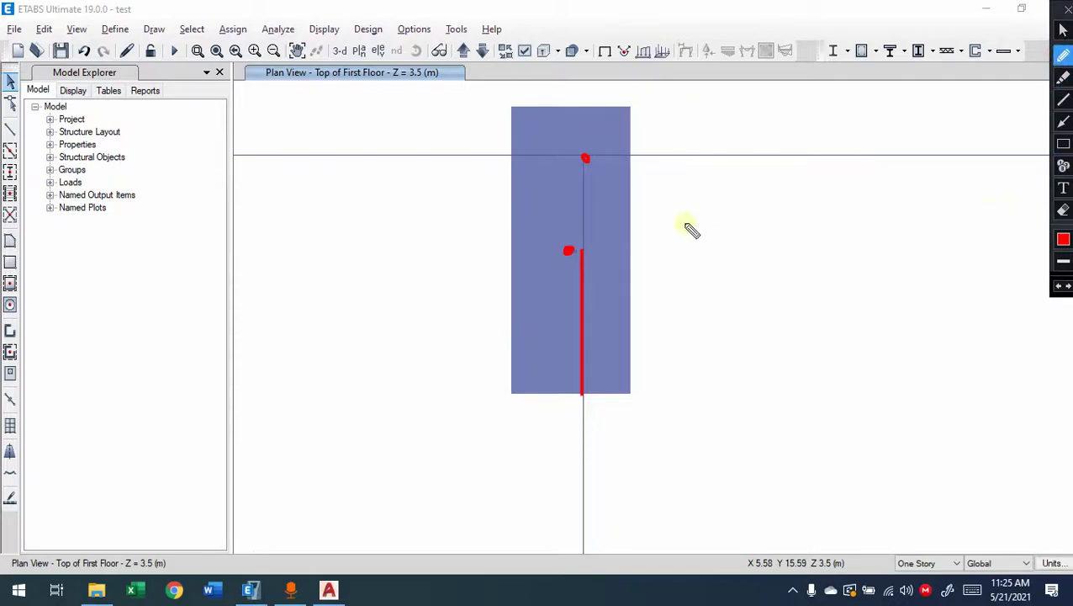
mouse_move(585, 158)
mouse_down()
mouse_move(563, 241)
mouse_move(584, 255)
mouse_up()
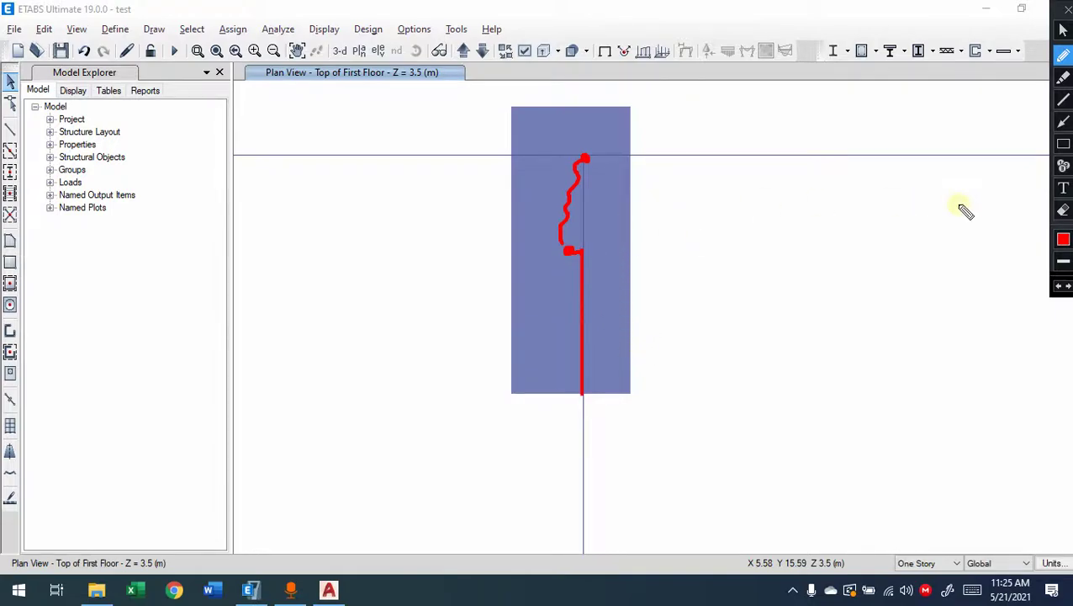
key(Escape)
- Examine the columns and beam ends across the Top of First Floor plan, from grid A down to the column at grids 5 and F
scroll(769, 283, down, 6)
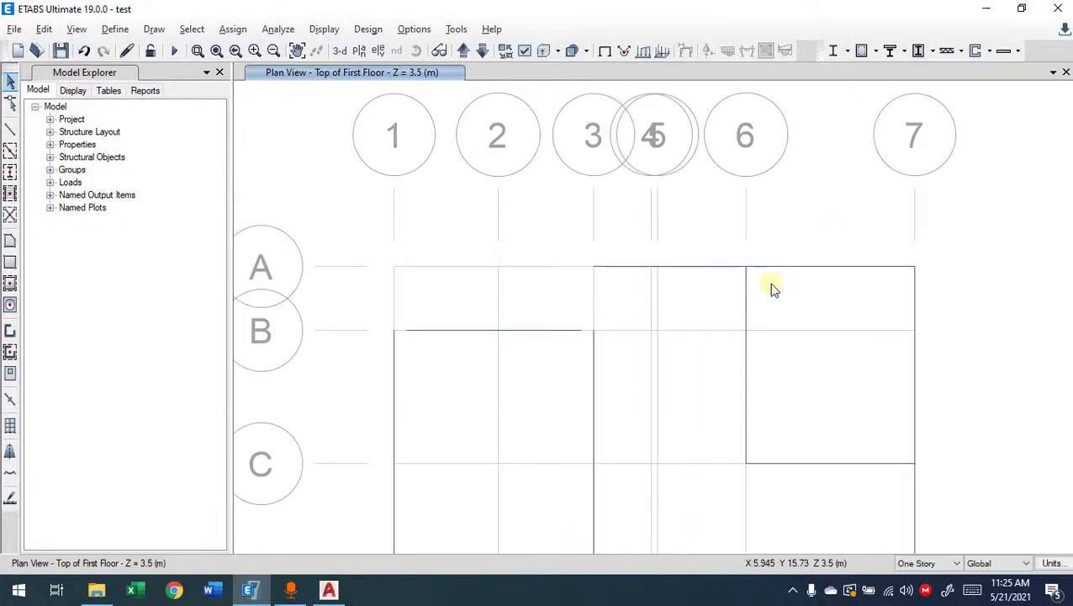
middle_drag(869, 337, 774, 307)
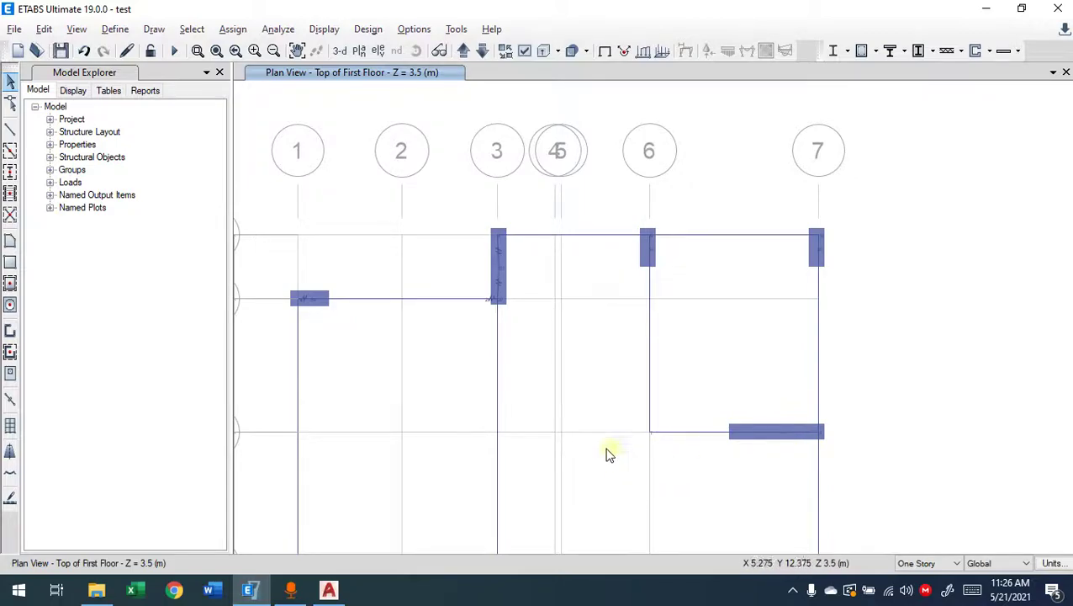
scroll(610, 454, up, 2)
scroll(633, 326, up, 2)
middle_drag(654, 360, 691, 126)
scroll(706, 146, down, 3)
middle_drag(735, 483, 723, 160)
scroll(735, 165, up, 3)
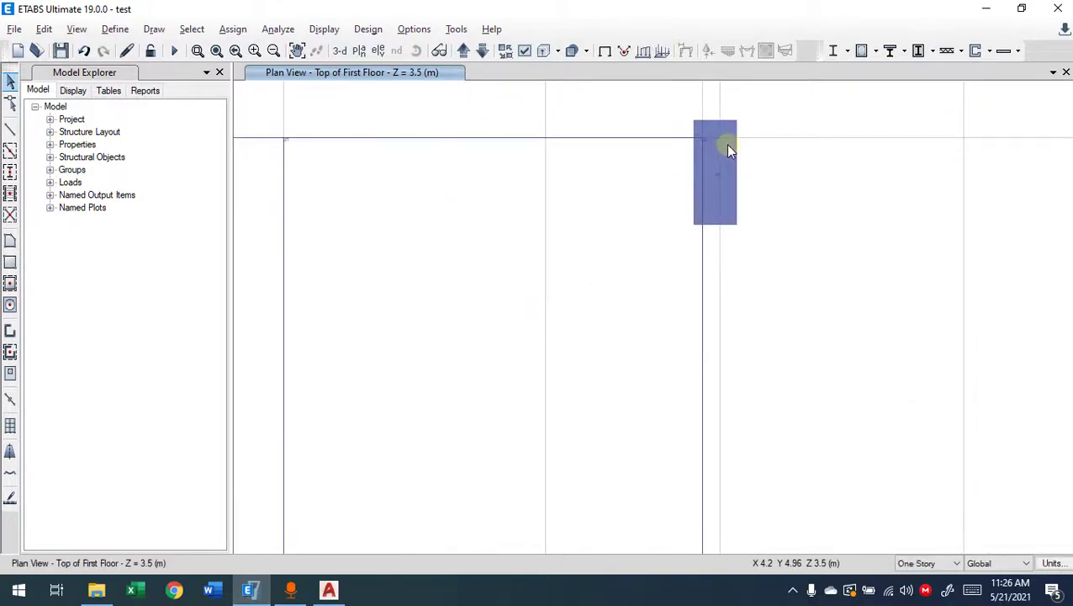
- Select the joint and connected frames of the offset column at grids 5 and F to inspect its links
scroll(728, 149, up, 3)
drag(625, 115, 589, 163)
drag(721, 416, 626, 391)
drag(787, 180, 678, 274)
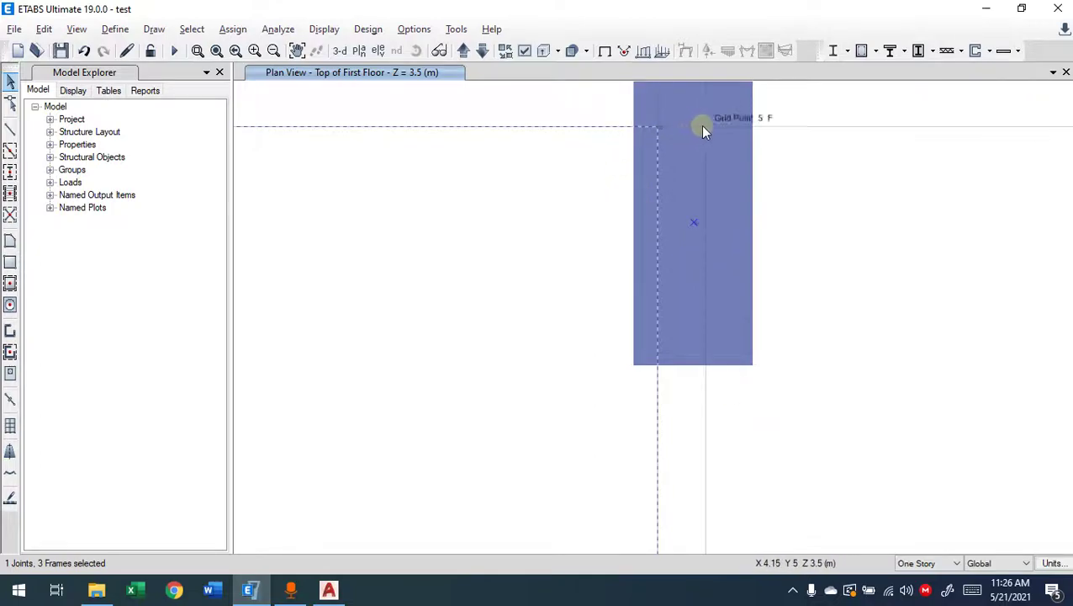
key(Delete)
- Select the round column on grid 4 with its center joint and the beams meeting there to check their connection
middle_drag(781, 203, 768, 93)
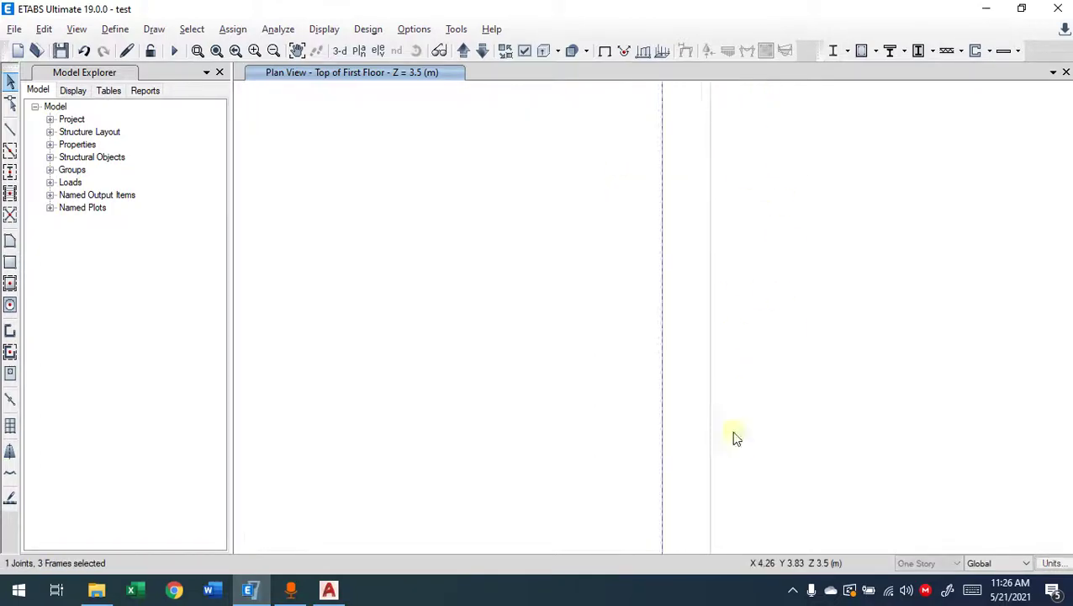
mouse_move(733, 436)
middle_down()
mouse_move(716, 143)
mouse_move(761, 215)
mouse_move(762, 93)
middle_up()
scroll(763, 385, down, 3)
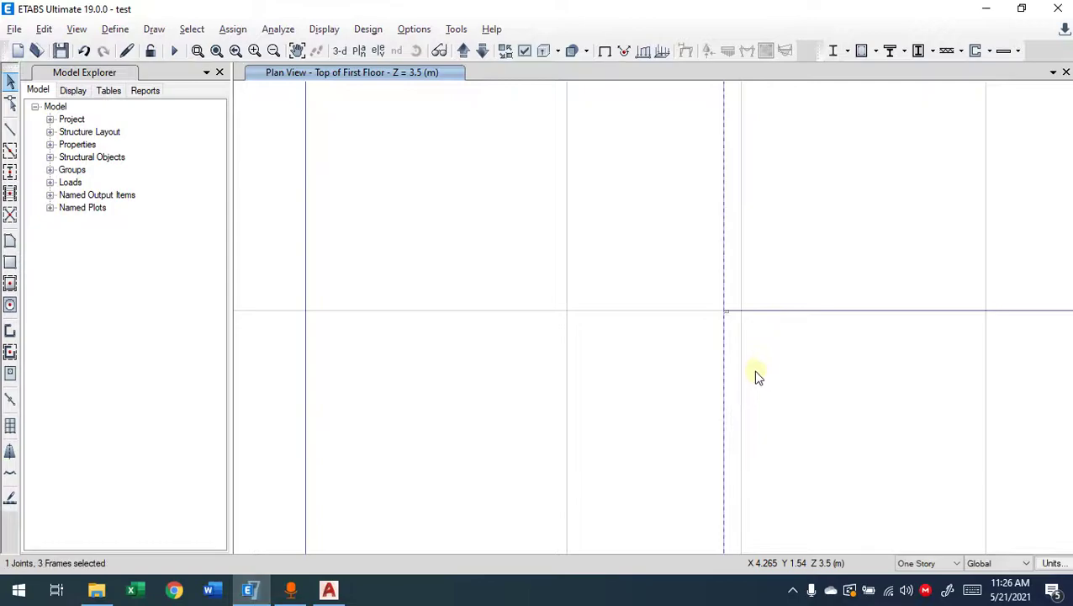
scroll(702, 462, up, 3)
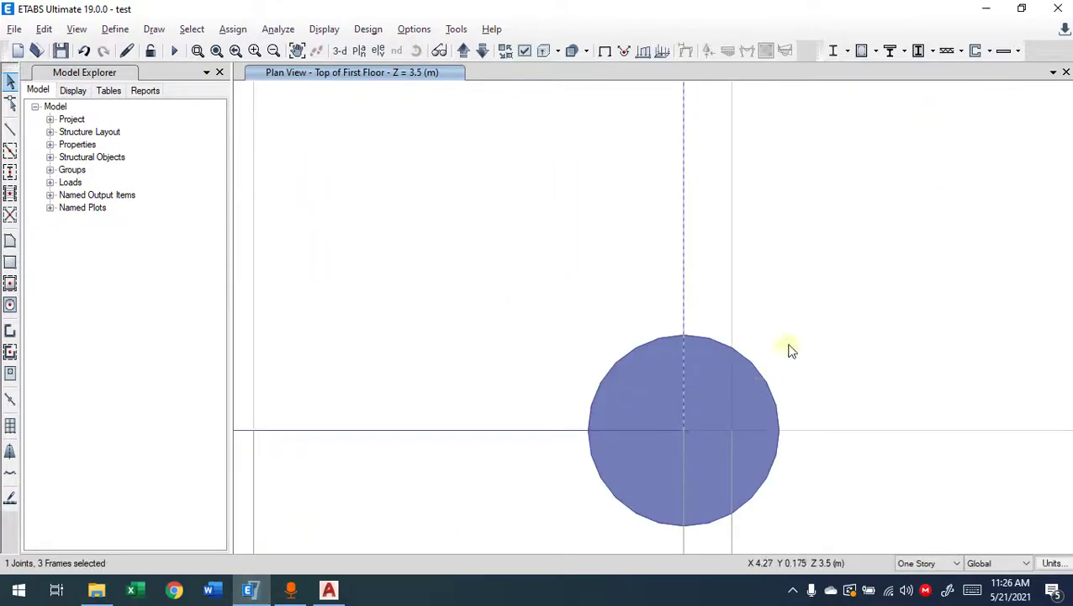
click(672, 433)
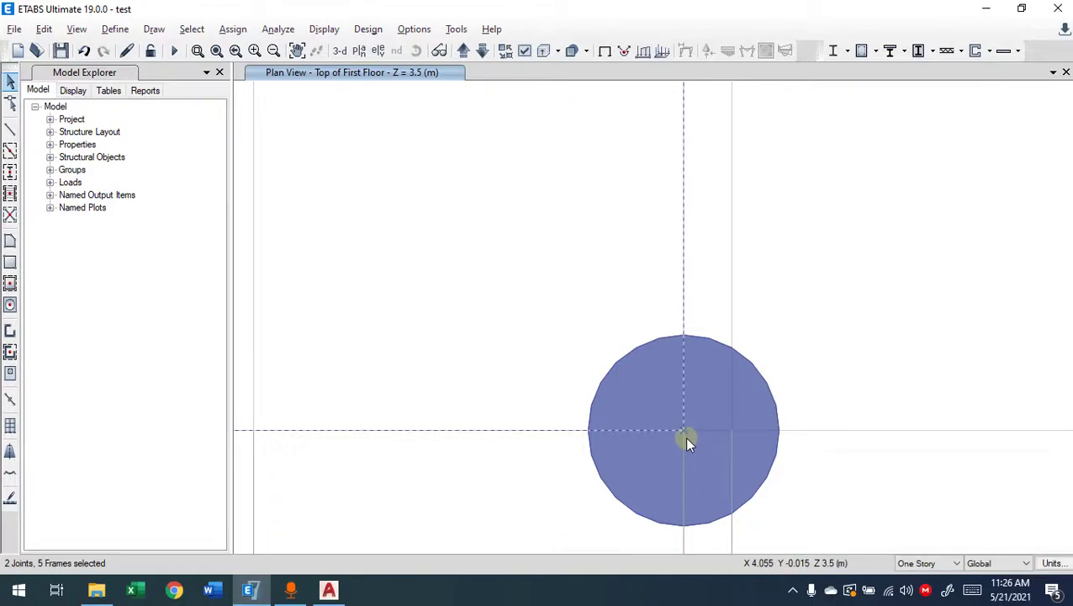
key(Escape)
drag(838, 331, 753, 415)
drag(799, 364, 599, 488)
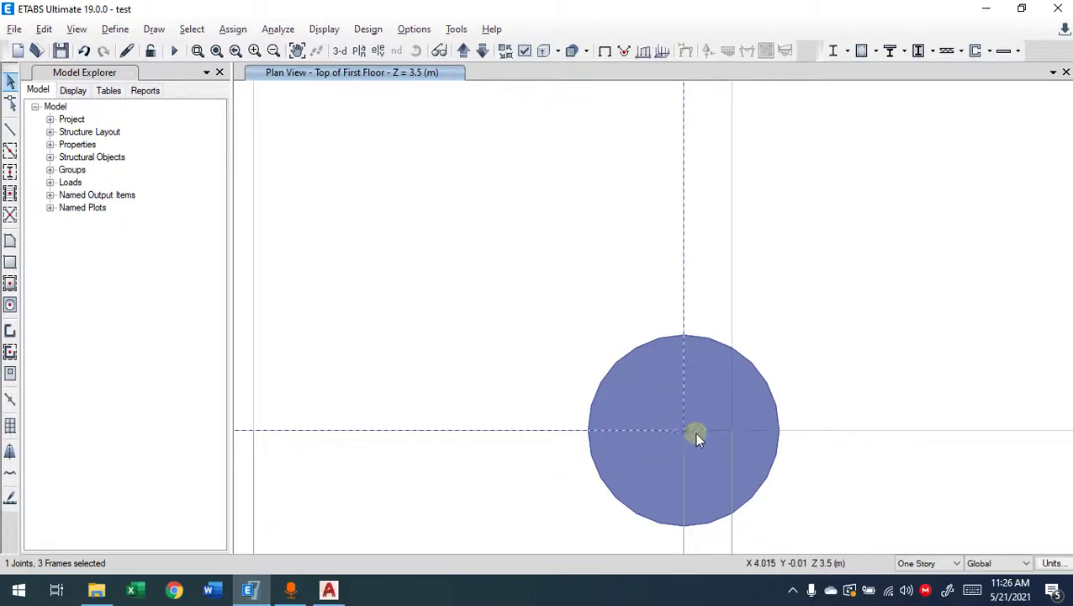
- Clear the selection on the round column and switch the plan to the default 3-D view
middle_drag(481, 273, 679, 465)
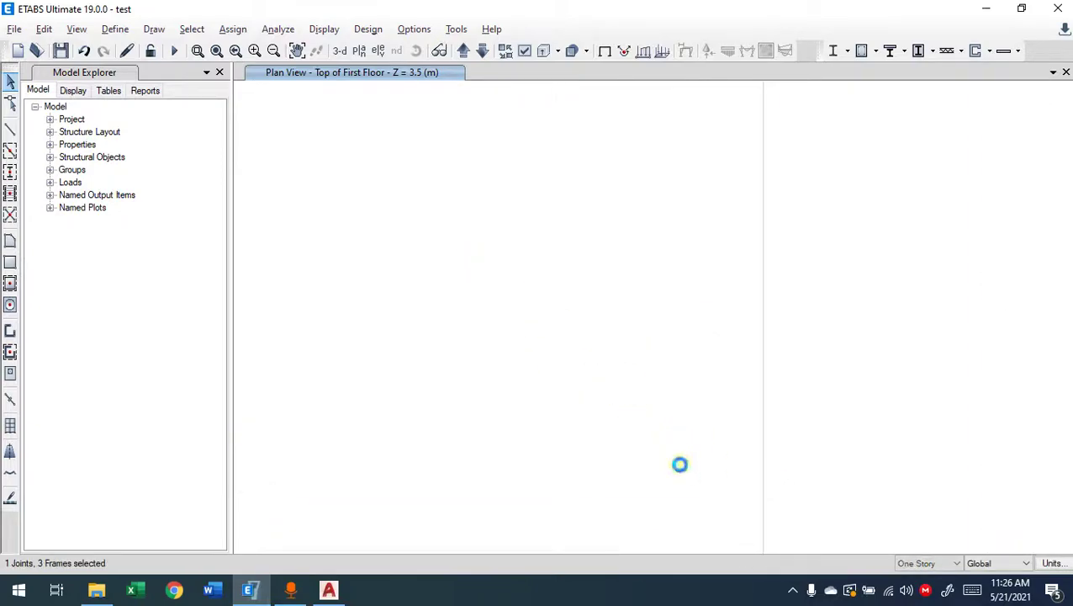
middle_drag(708, 417, 497, 299)
scroll(495, 299, down, 3)
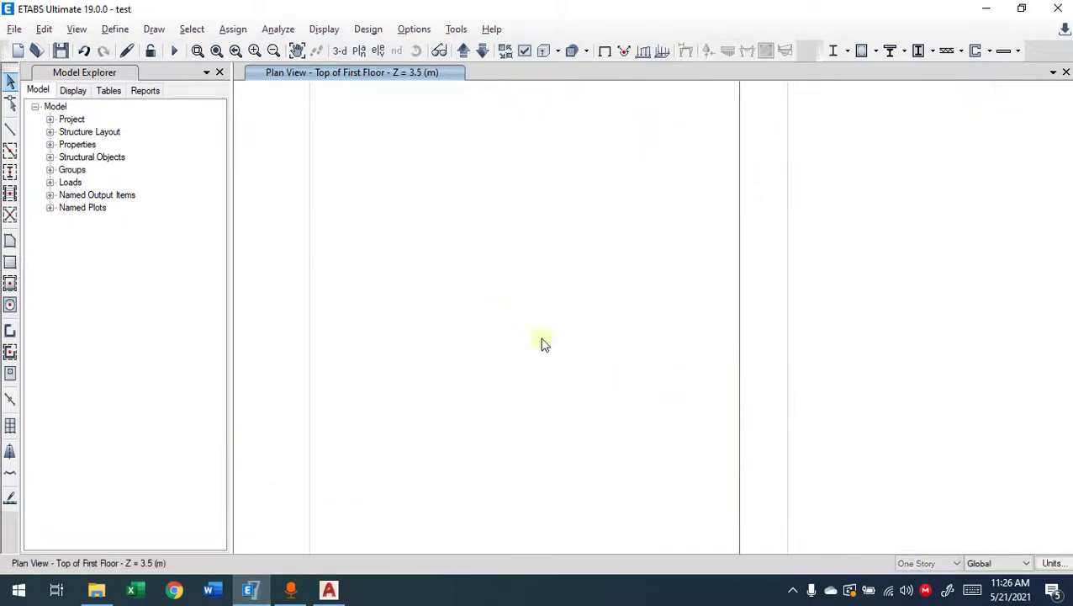
middle_drag(606, 482, 717, 339)
scroll(408, 238, down, 3)
middle_drag(408, 239, 458, 366)
click(340, 50)
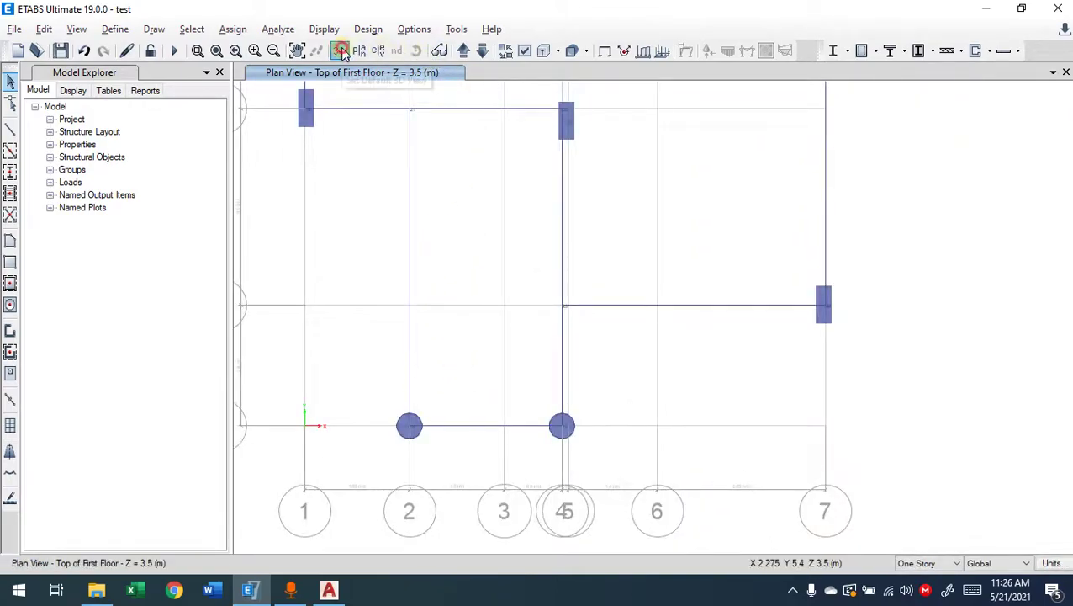
- Select the beam passing over the offset column's top joint near the beam corner in the 3-D view
scroll(621, 347, up, 3)
middle_drag(299, 538, 446, 263)
scroll(307, 402, up, 3)
scroll(341, 398, up, 5)
middle_drag(359, 349, 529, 387)
scroll(460, 300, down, 3)
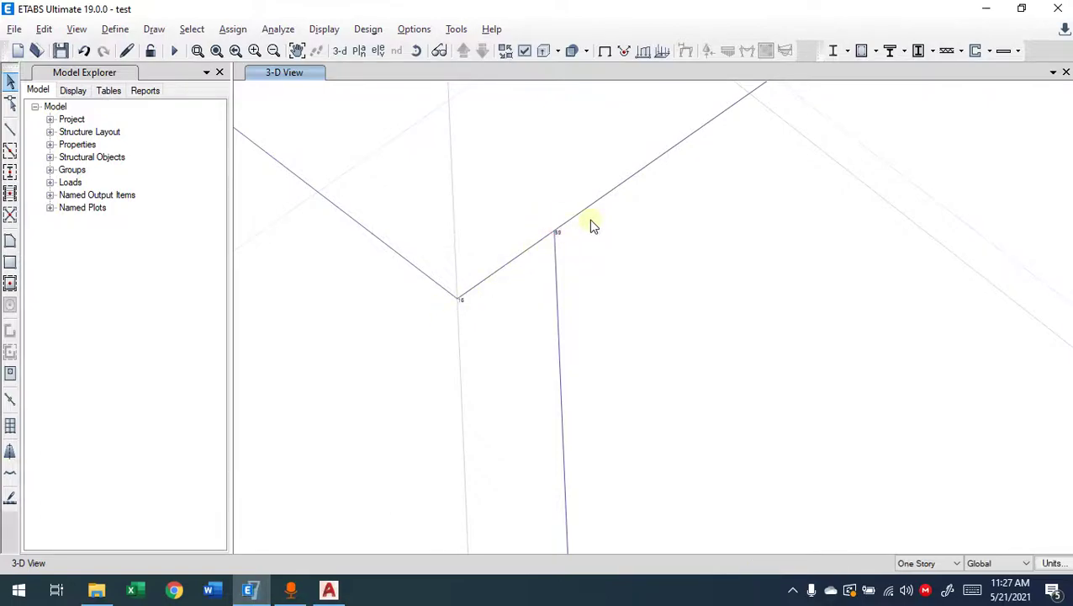
click(529, 234)
click(484, 280)
click(496, 298)
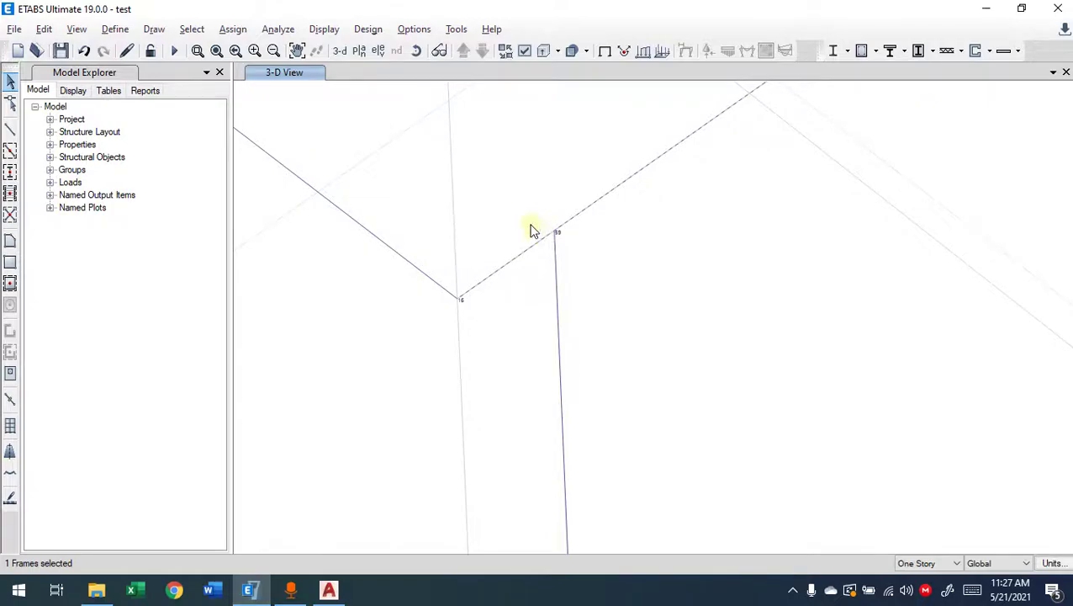
- Examine the whole building frame in the 3-D view from a rotated angle
scroll(669, 248, down, 3)
middle_drag(782, 266, 582, 313)
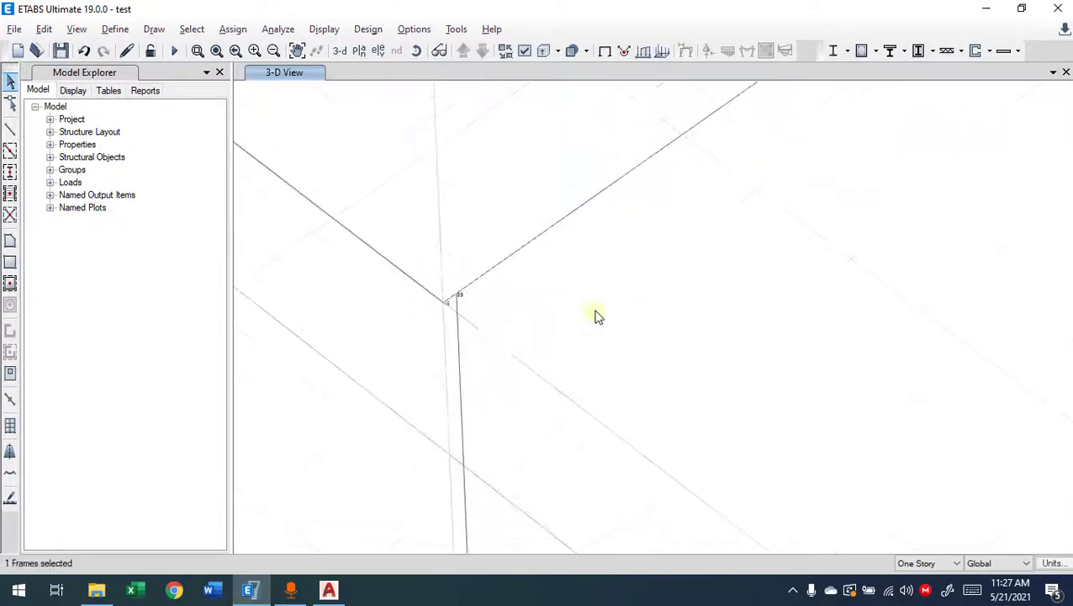
scroll(702, 265, down, 5)
shift+middle_drag(669, 292, 778, 354)
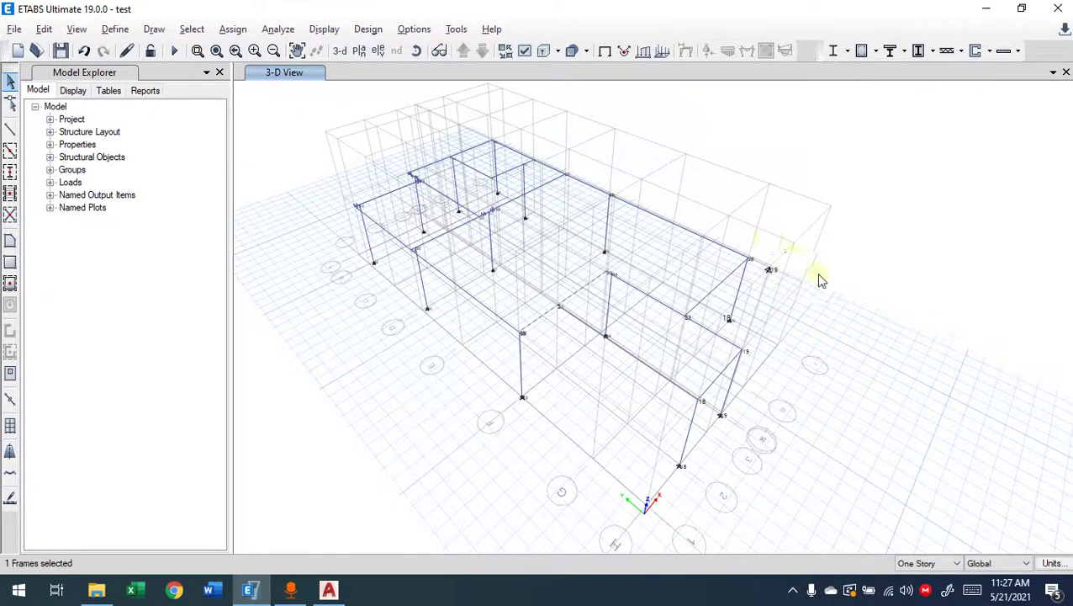